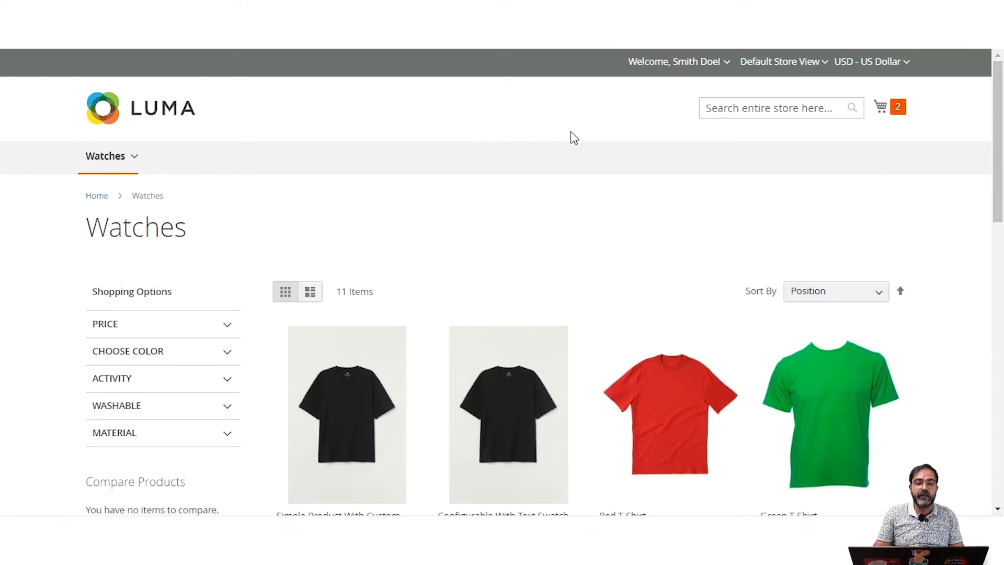
Open the Shopping Cart page with the wireless mouse ($102.00) and Battery Non-Rechargeable ($10.00).
click(899, 110)
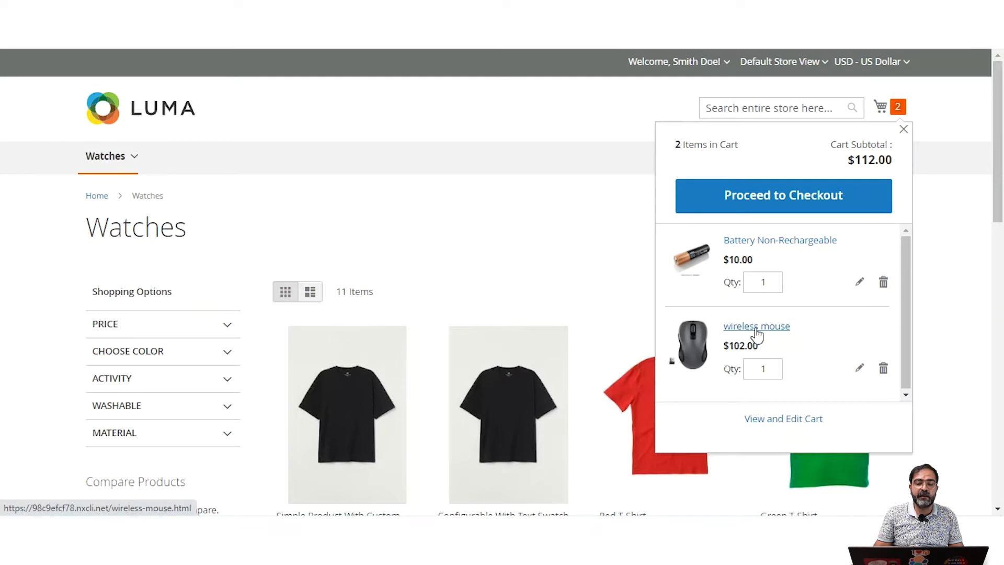
click(789, 425)
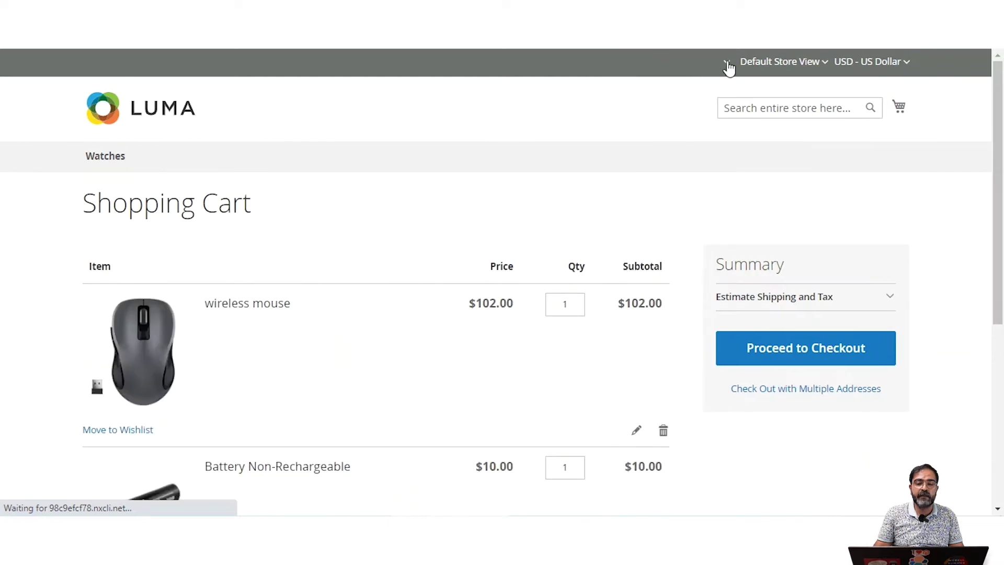
click(726, 64)
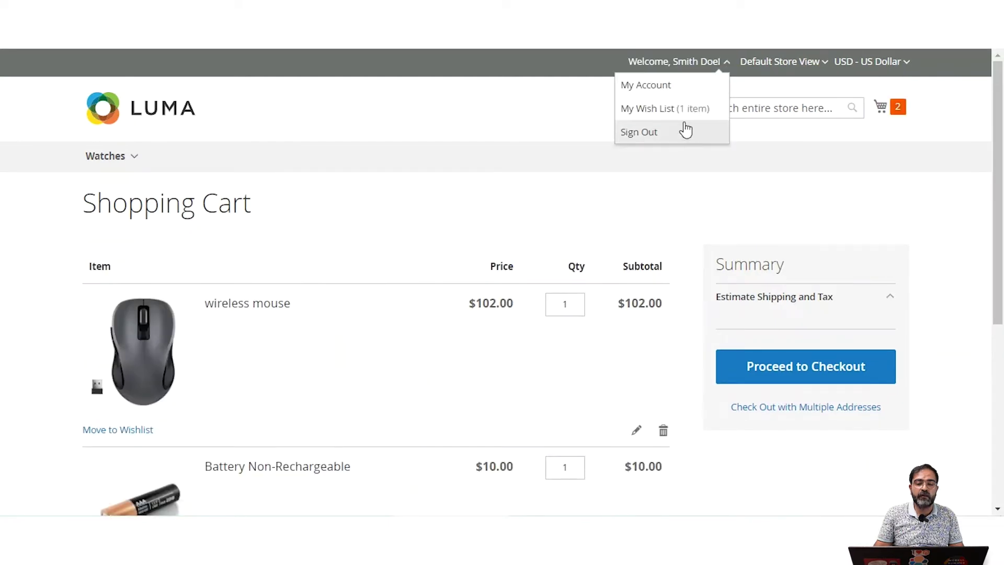
click(529, 98)
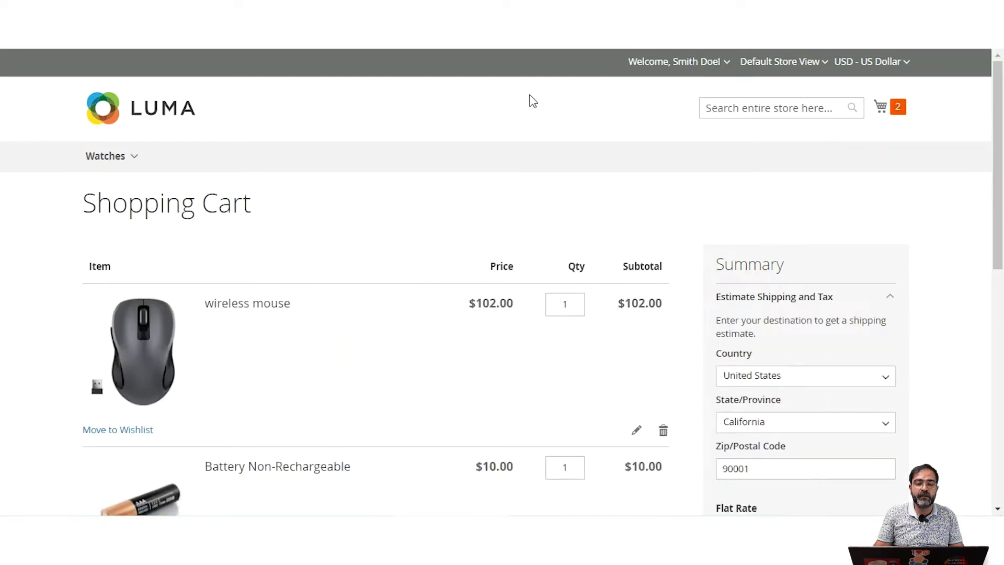
Review the Flat Rate, Free Shipping and Best Way options in the cart's shipping estimate.
scroll(834, 166, down, 3)
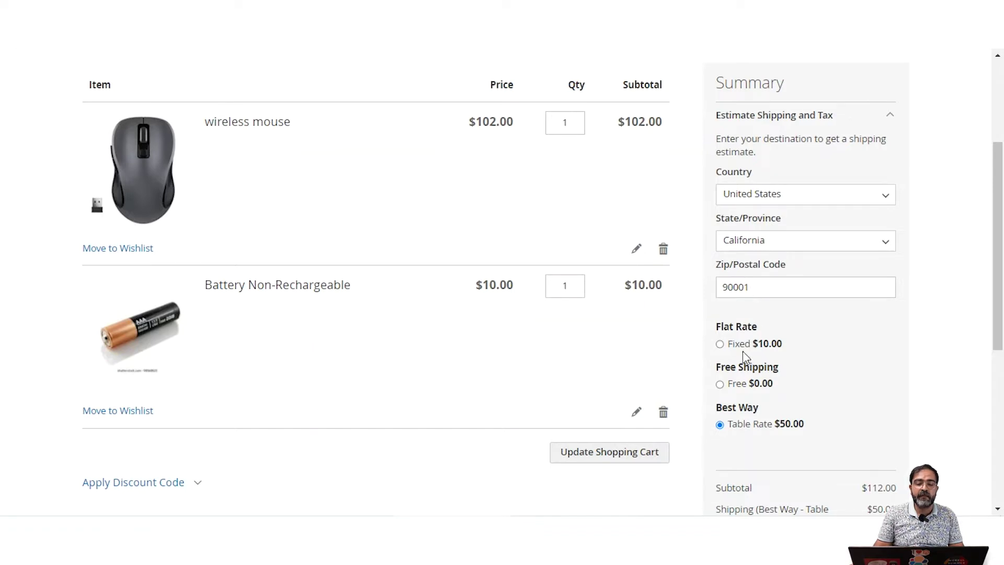
drag(720, 328, 758, 326)
drag(721, 372, 773, 374)
drag(720, 408, 762, 413)
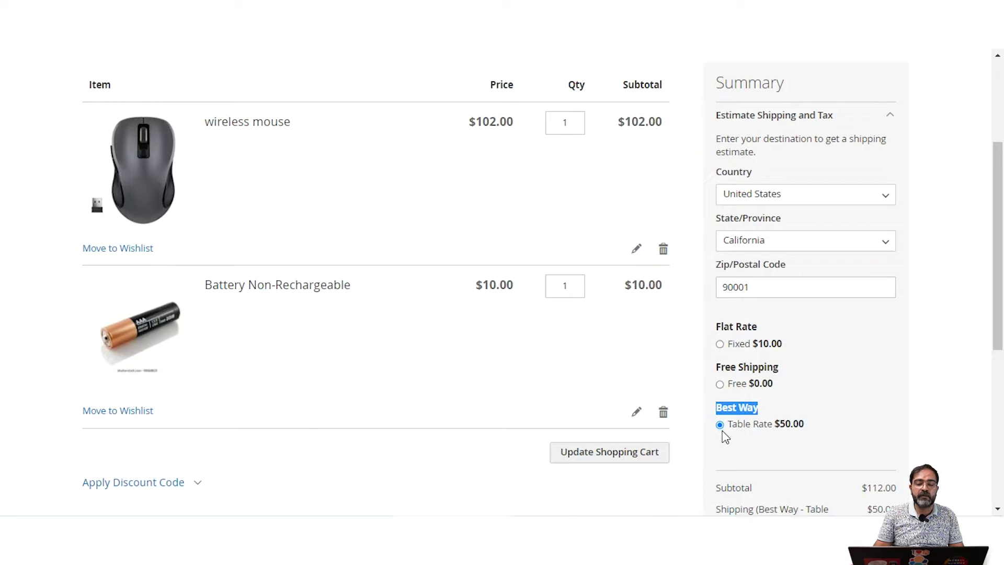
click(781, 438)
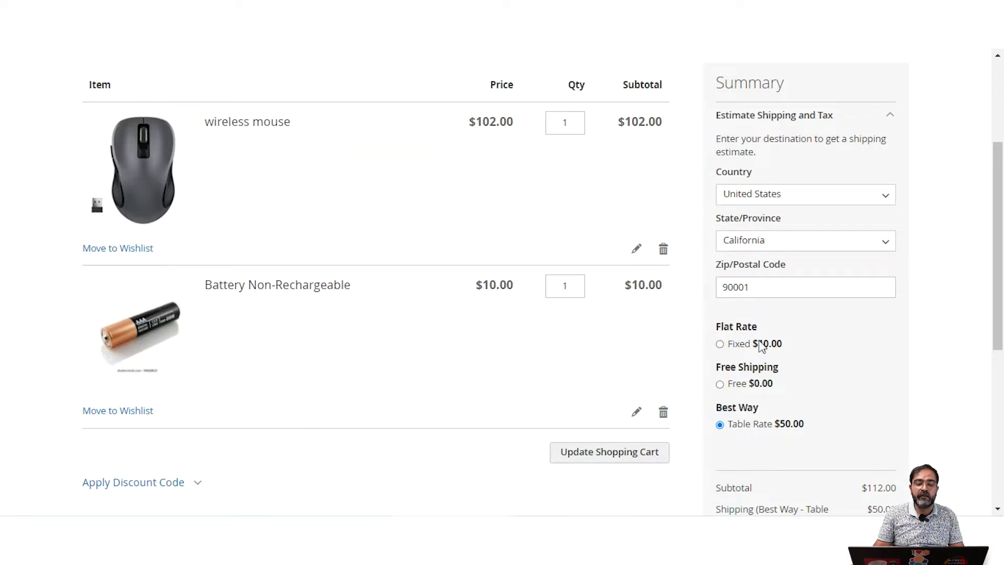
Change the estimate zip code from 90001 to 90005.
drag(745, 287, 751, 287)
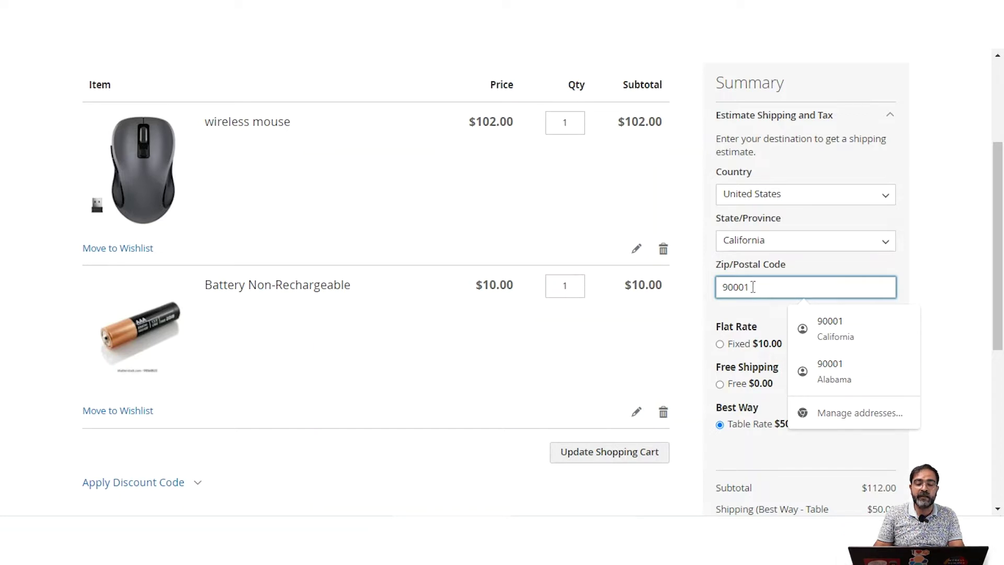
drag(749, 288, 746, 287)
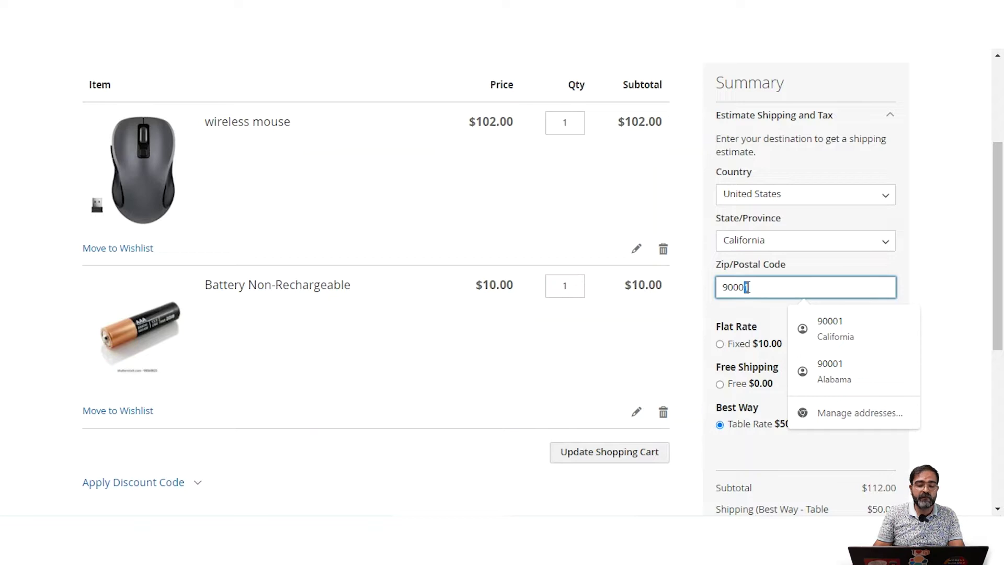
text(5)
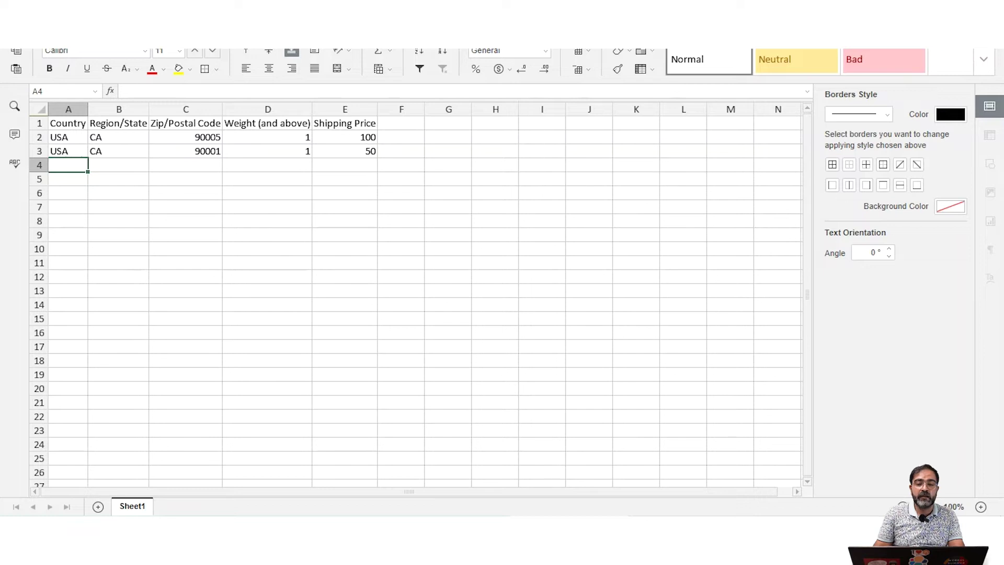
Switch from the table-rates spreadsheet back to the browser's shopping cart.
key(alt+Tab)
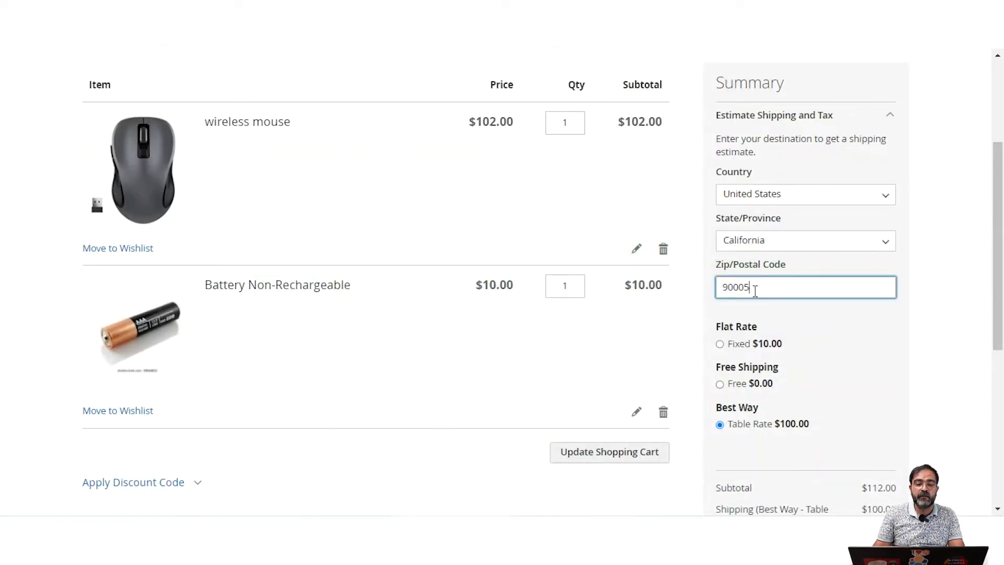
Restore zip 90001, select the $10.00 Flat Rate Fixed shipping, and proceed to checkout.
drag(813, 428, 780, 428)
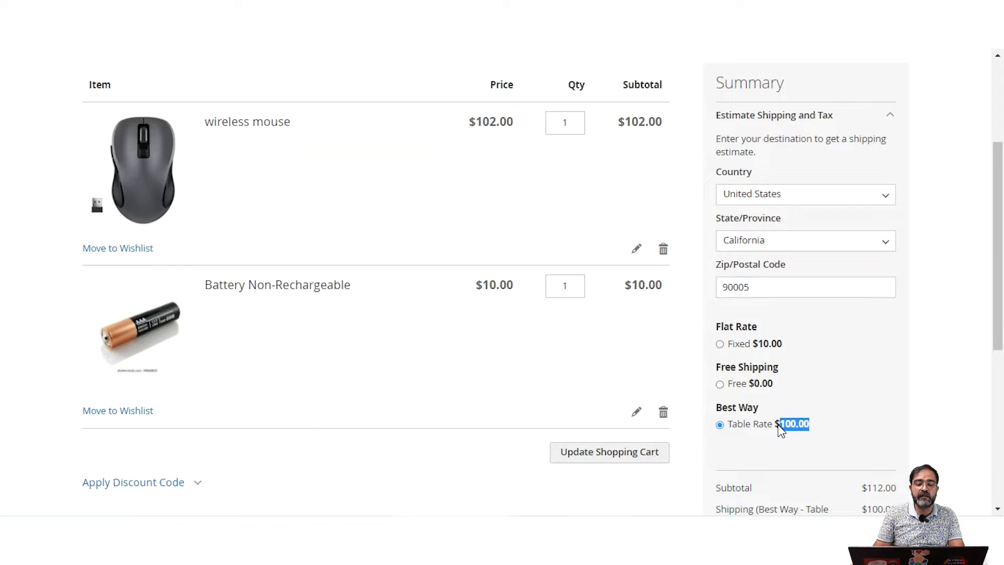
click(748, 287)
text(1)
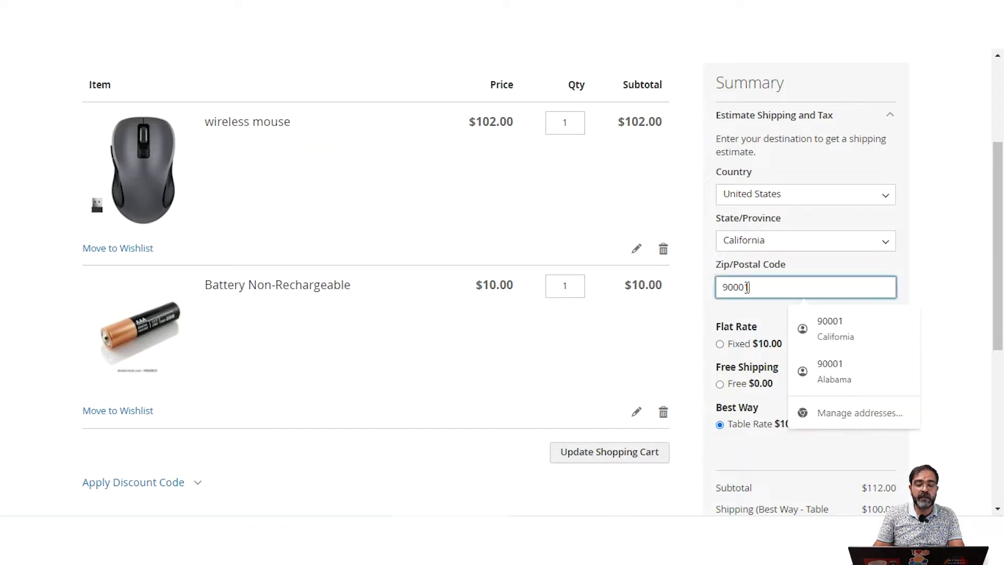
click(937, 299)
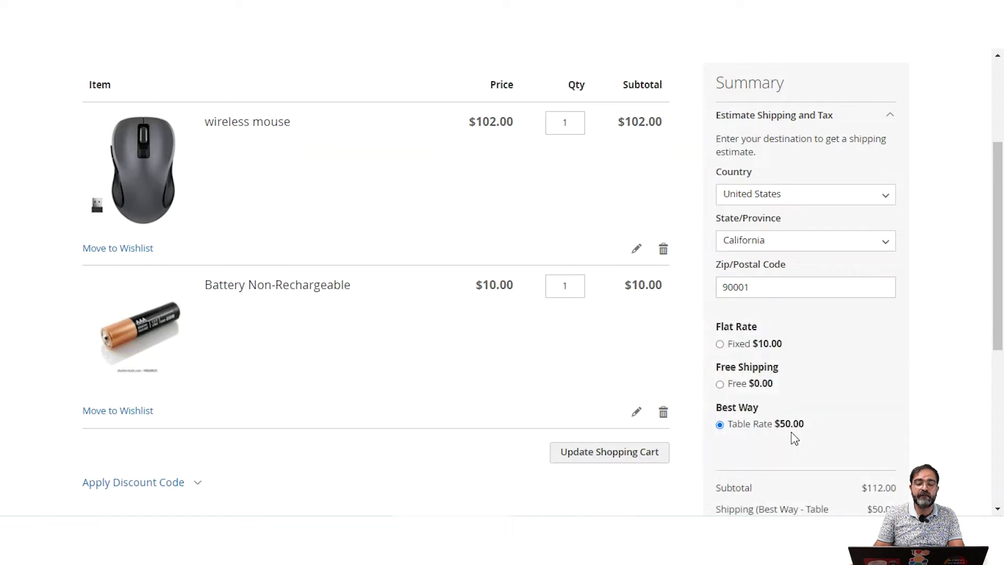
click(720, 344)
drag(1003, 285, 1002, 389)
click(780, 397)
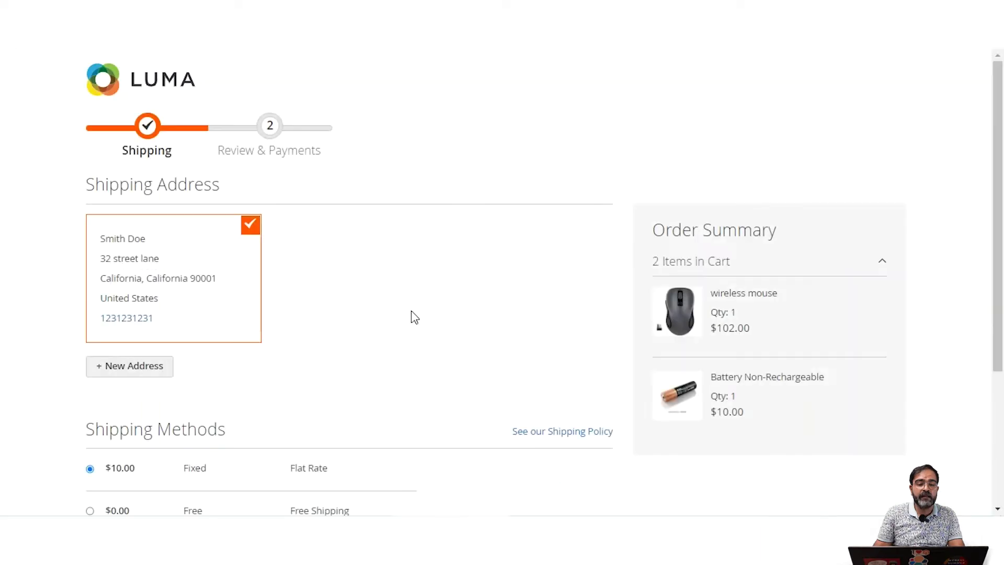
Check the checkout Shipping Methods, confirming Flat Rate Fixed at $10.00 is selected.
scroll(178, 278, down, 3)
scroll(180, 318, up, 3)
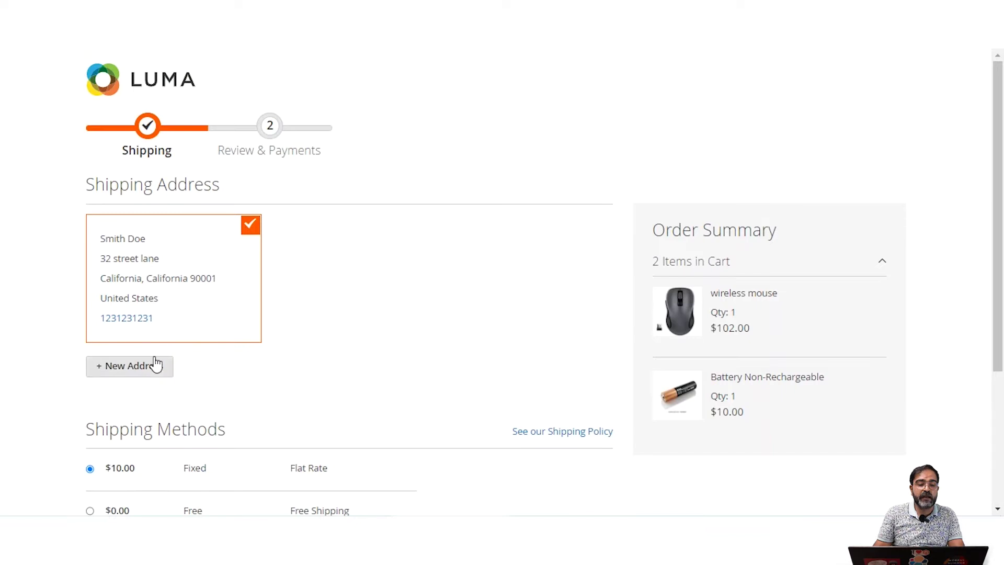
scroll(152, 361, down, 3)
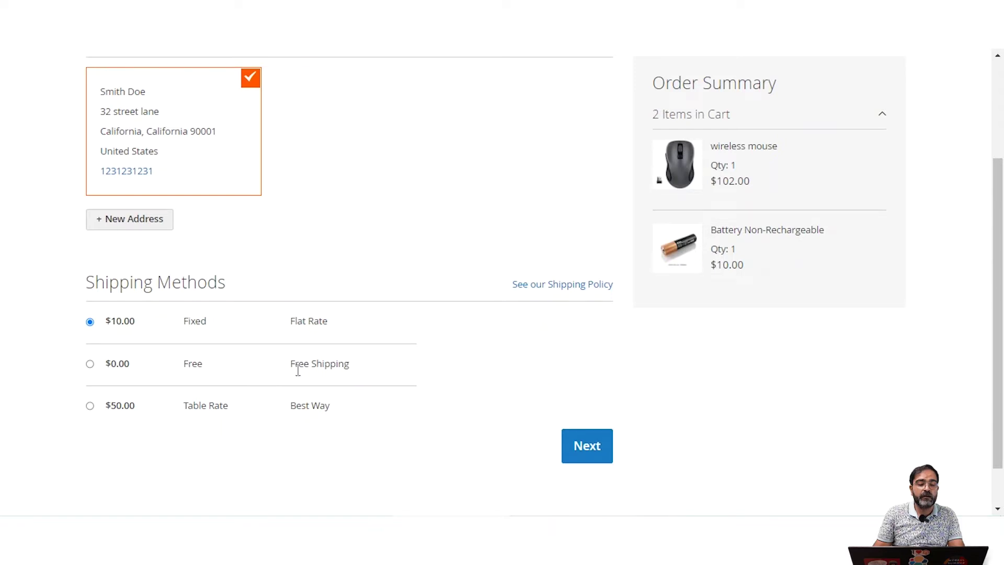
drag(294, 321, 342, 330)
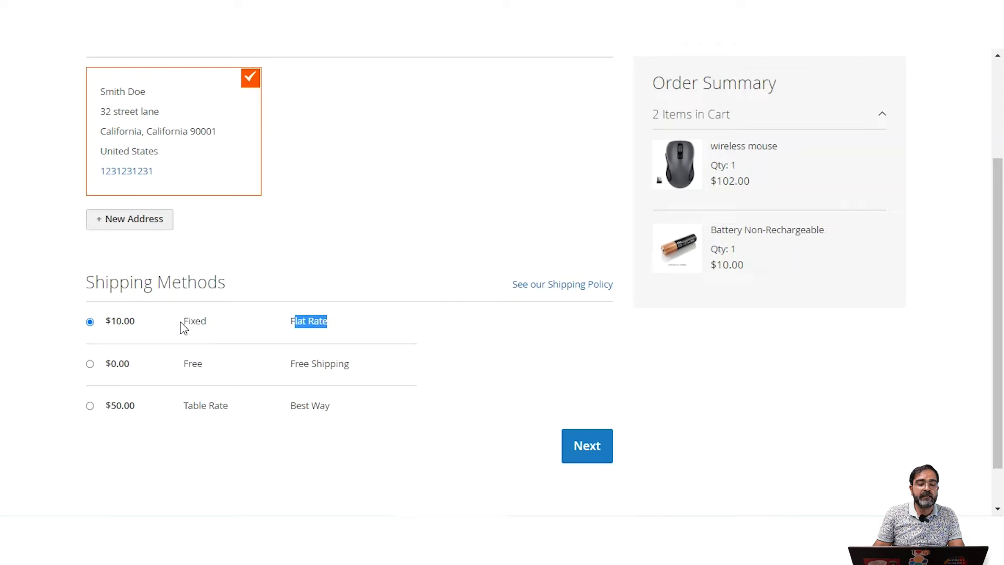
drag(183, 325, 220, 330)
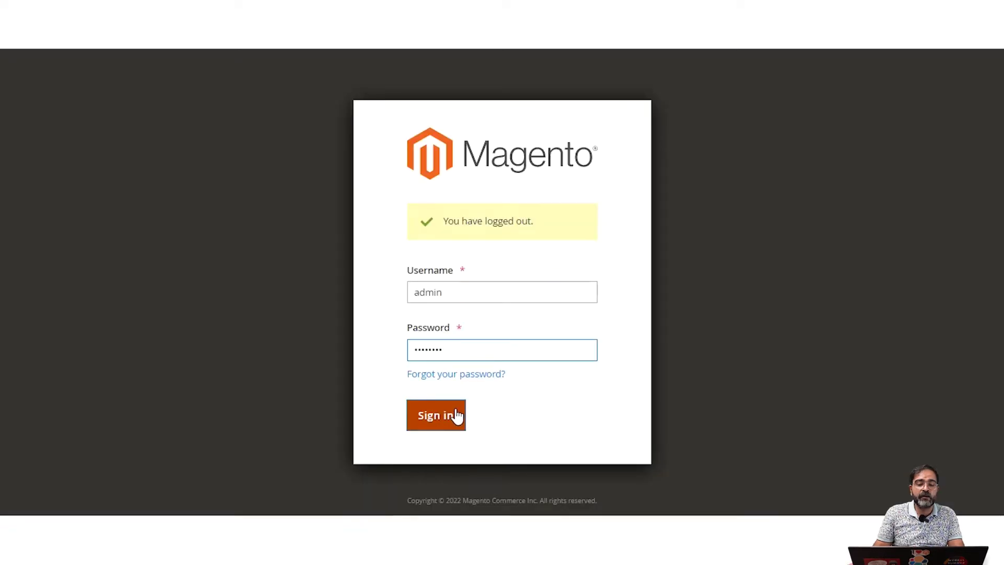
Log in to Magento Admin with the admin username and password to reach the Dashboard.
click(458, 416)
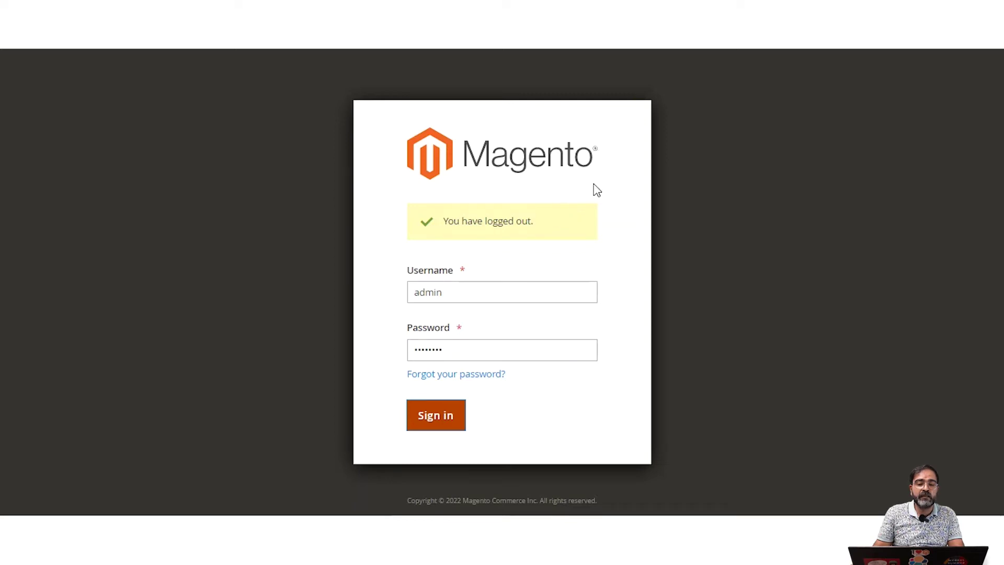
click(585, 148)
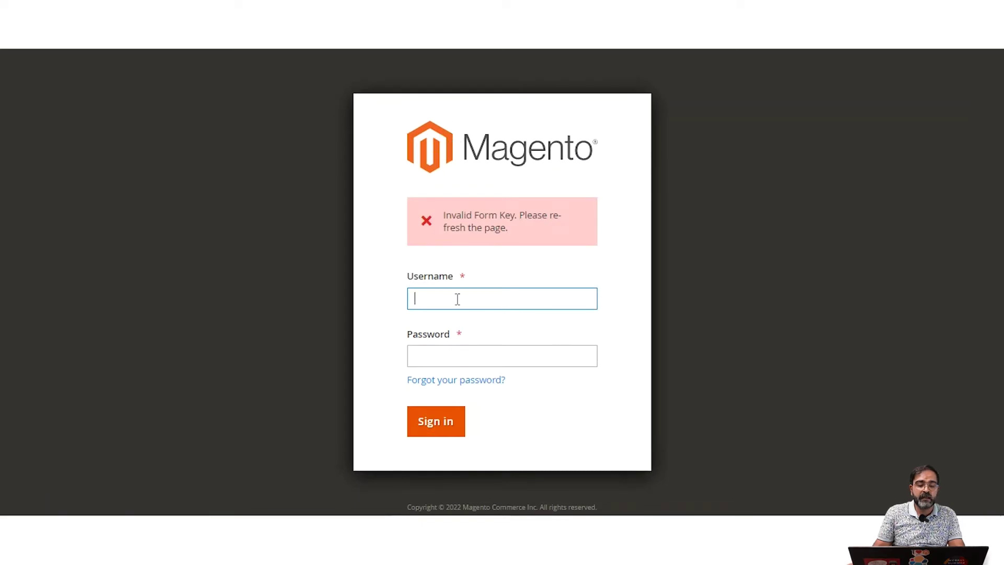
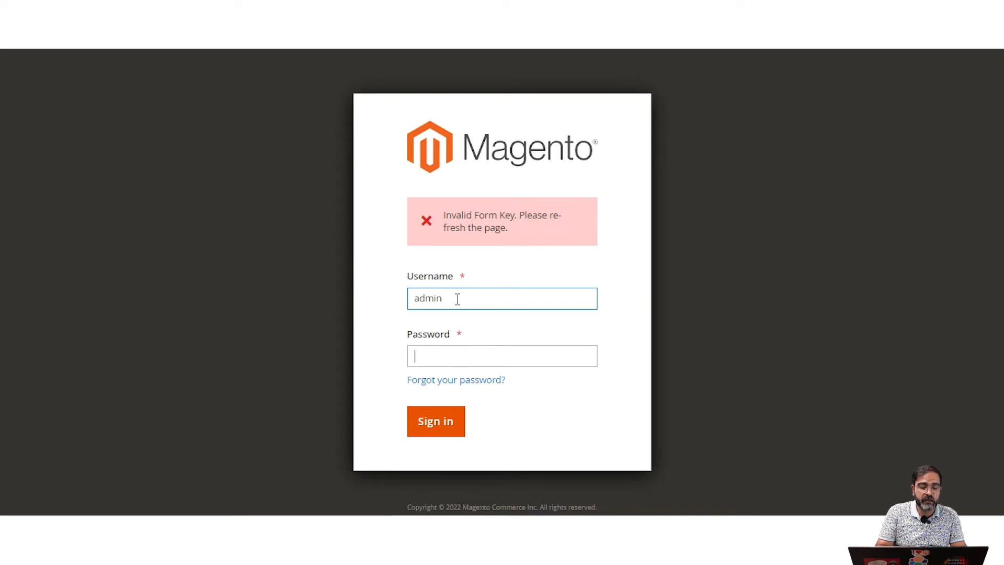
key(Tab)
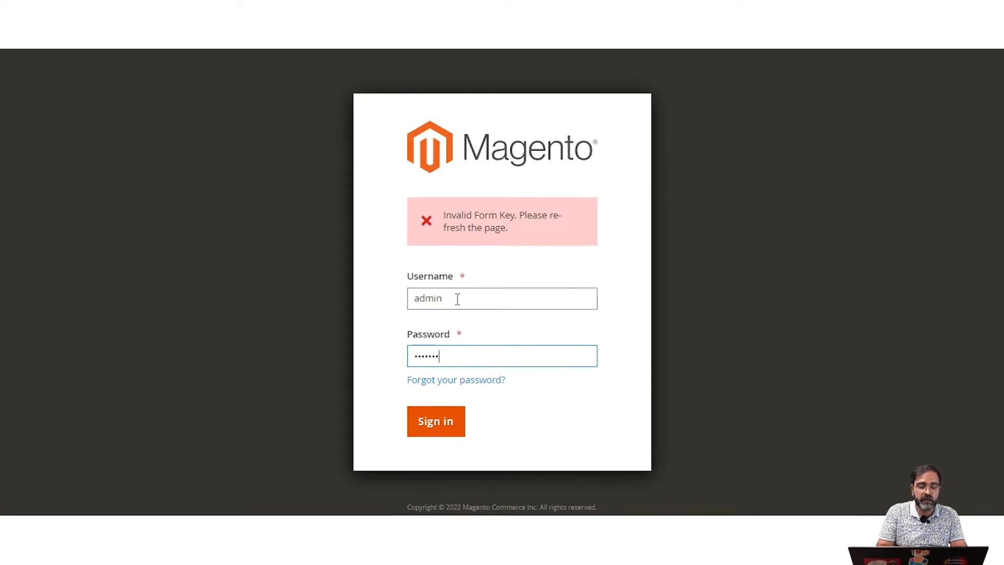
key(Return)
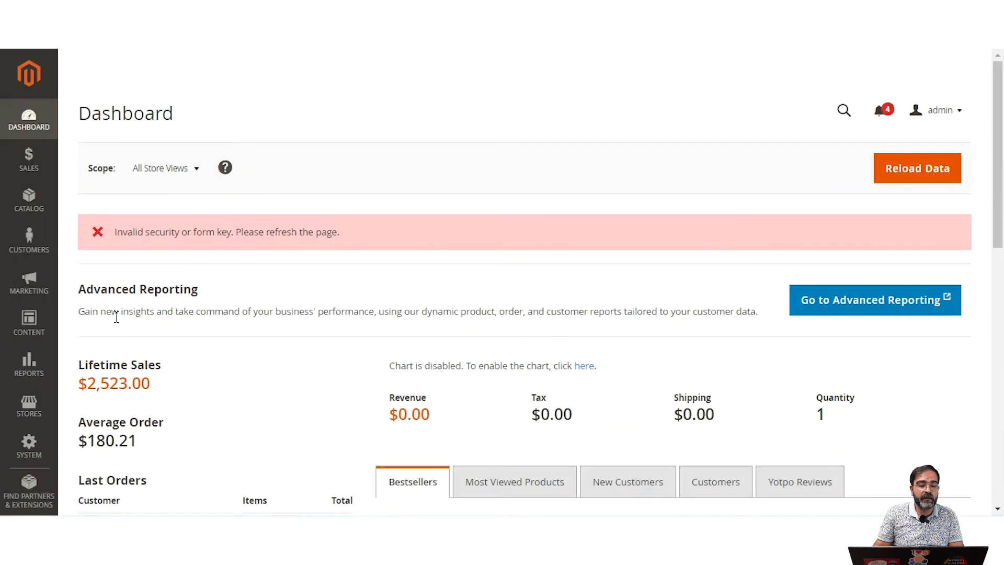
Go to Stores > Configuration > Sales > Shipping Settings and expand Origin (United States, California).
click(38, 413)
click(136, 194)
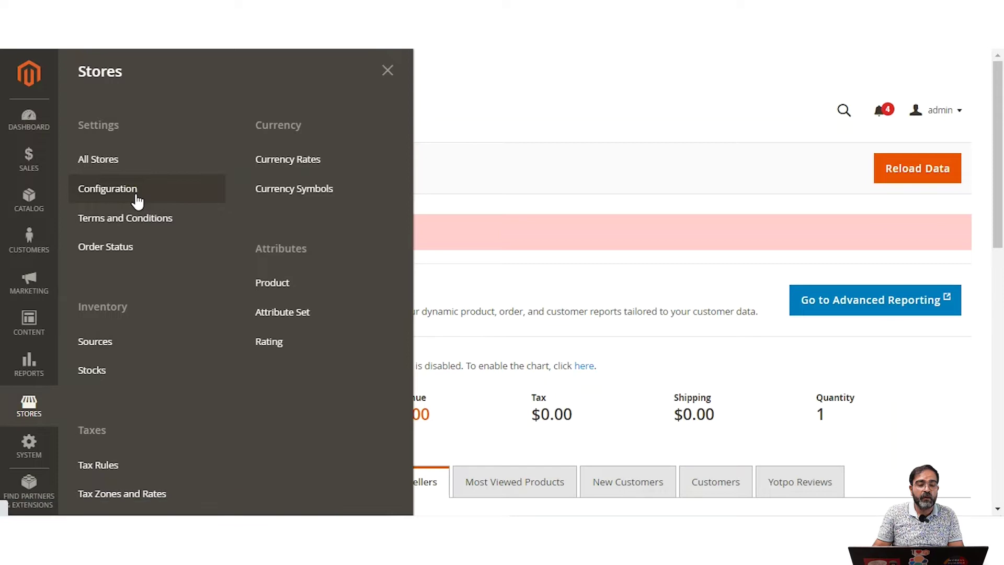
scroll(157, 335, down, 3)
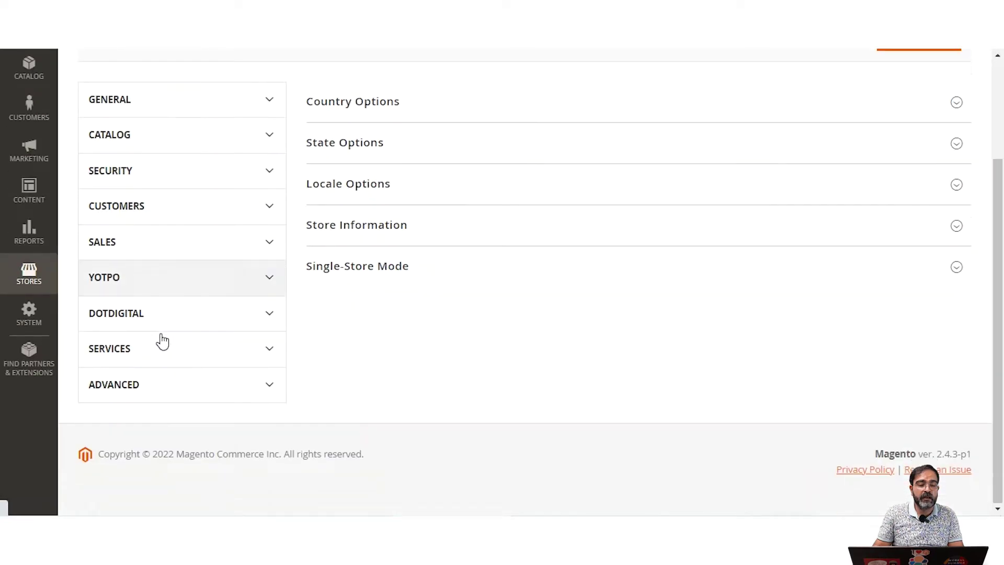
scroll(172, 320, down, 7)
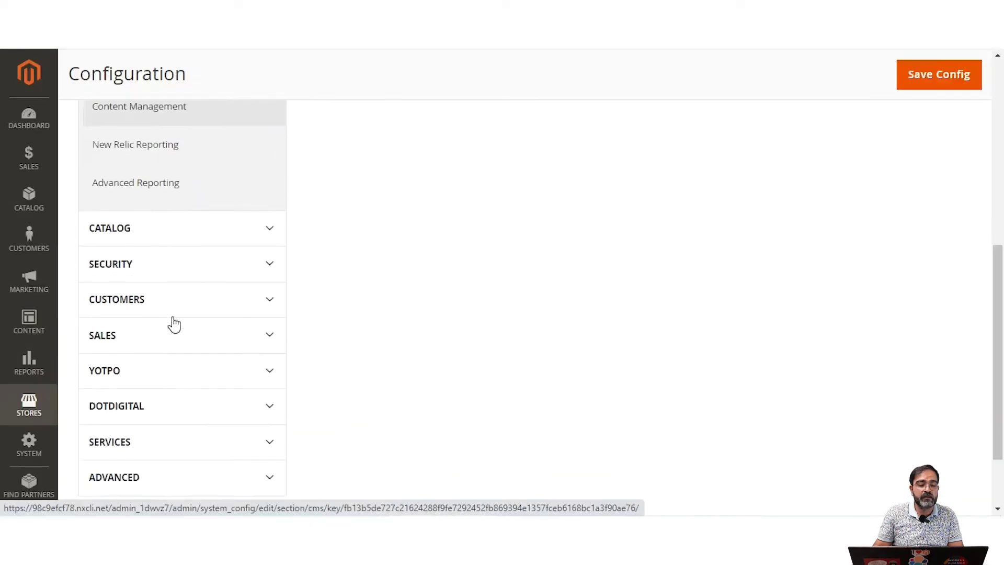
click(156, 241)
scroll(165, 313, down, 3)
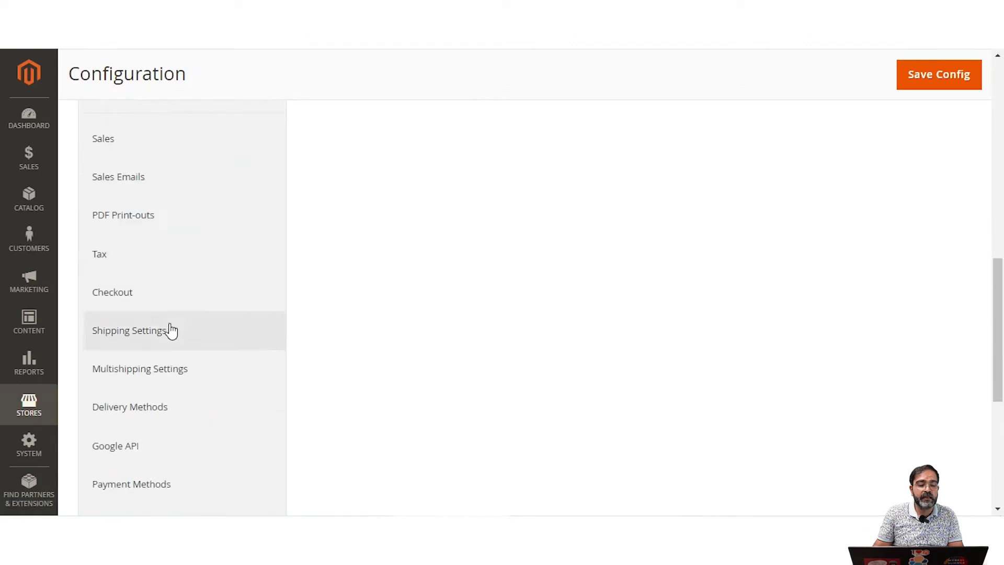
click(151, 337)
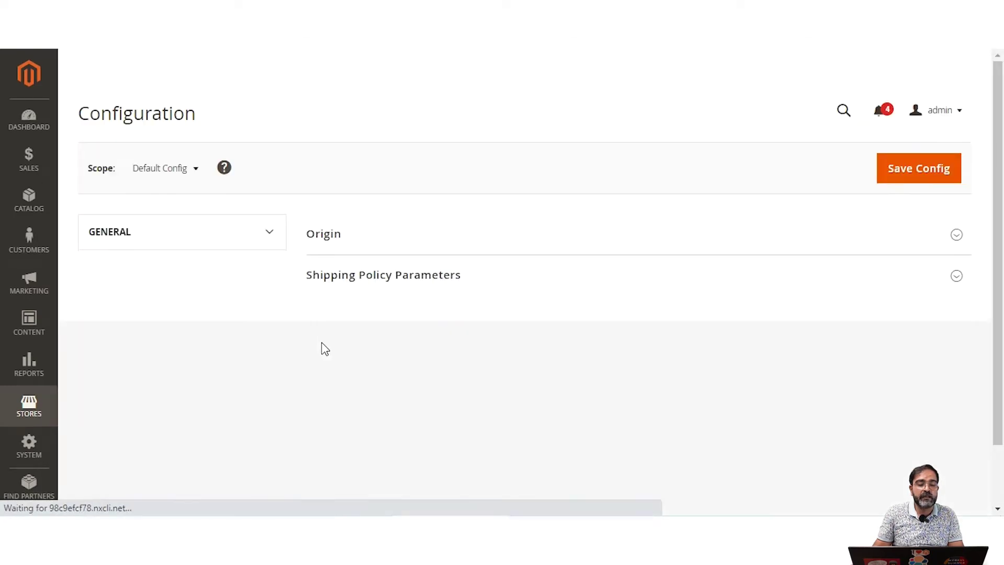
click(335, 245)
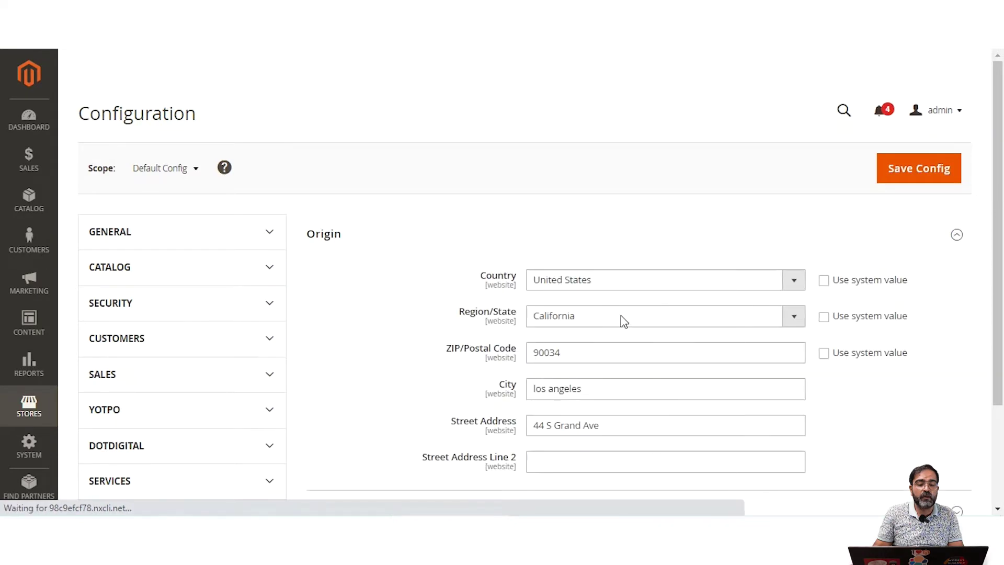
Dismiss the browser's password warning and expand Shipping Policy Parameters to view the enabled policy.
drag(997, 209, 997, 245)
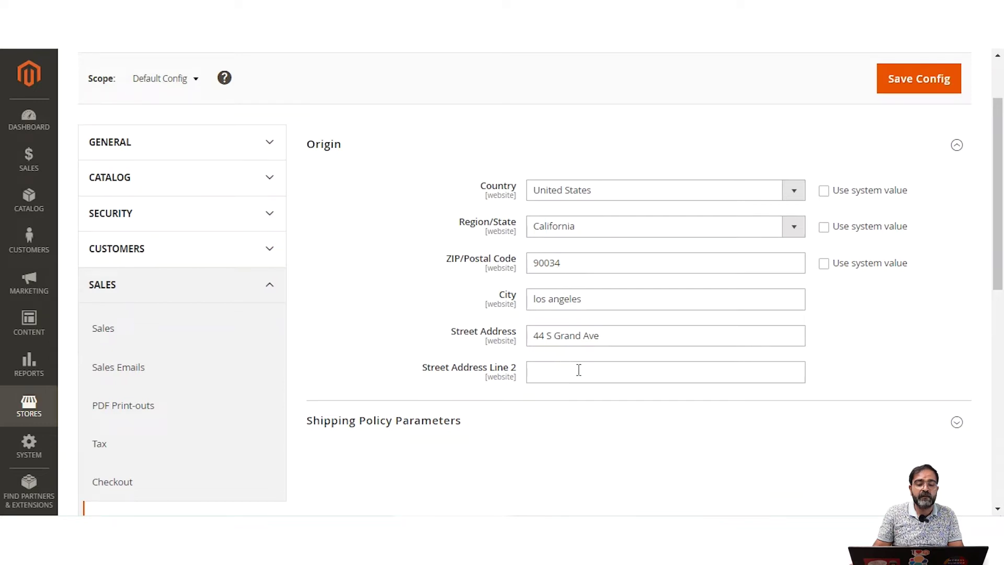
scroll(578, 374, down, 1)
scroll(569, 363, up, 1)
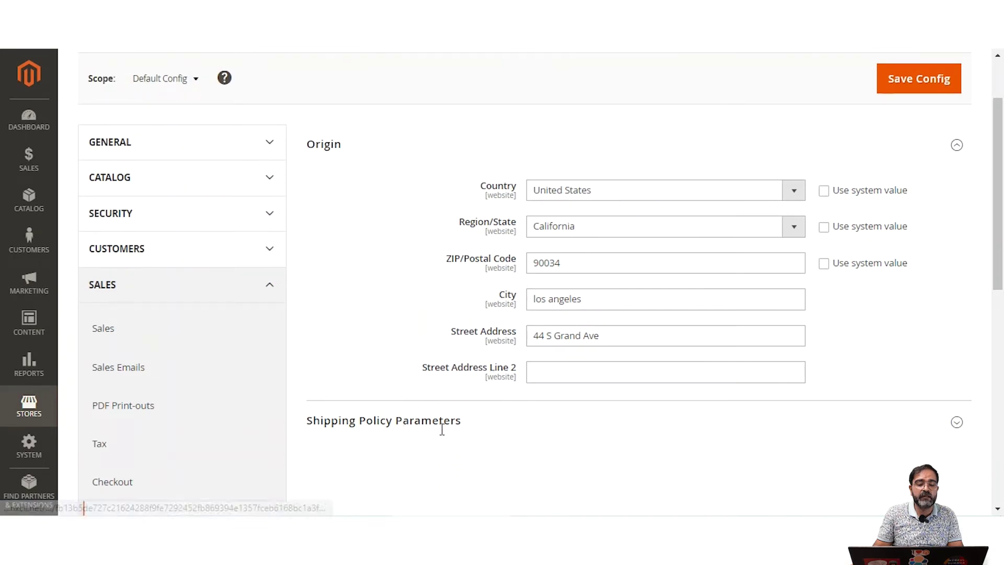
click(613, 223)
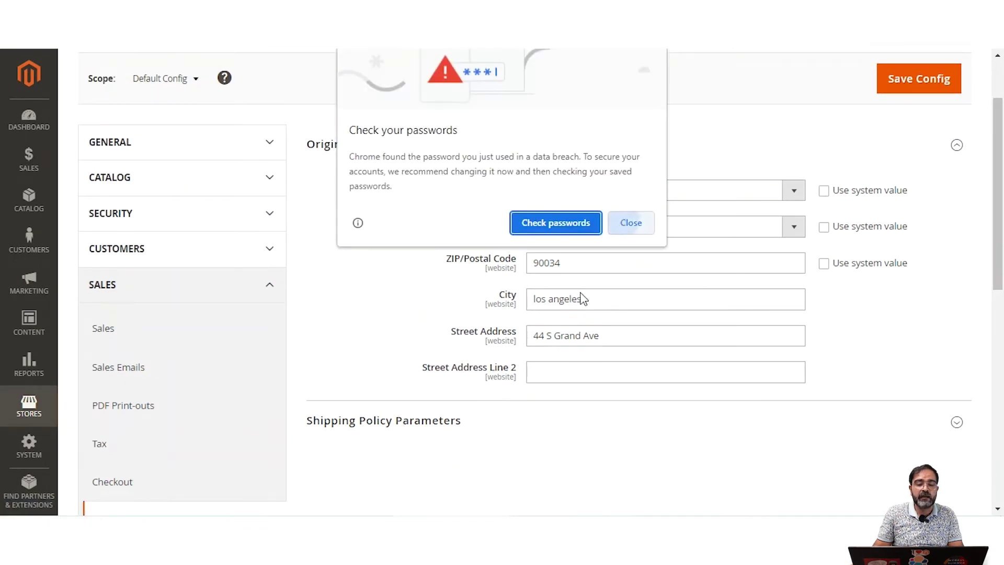
click(421, 419)
scroll(481, 416, down, 1)
scroll(481, 418, down, 1)
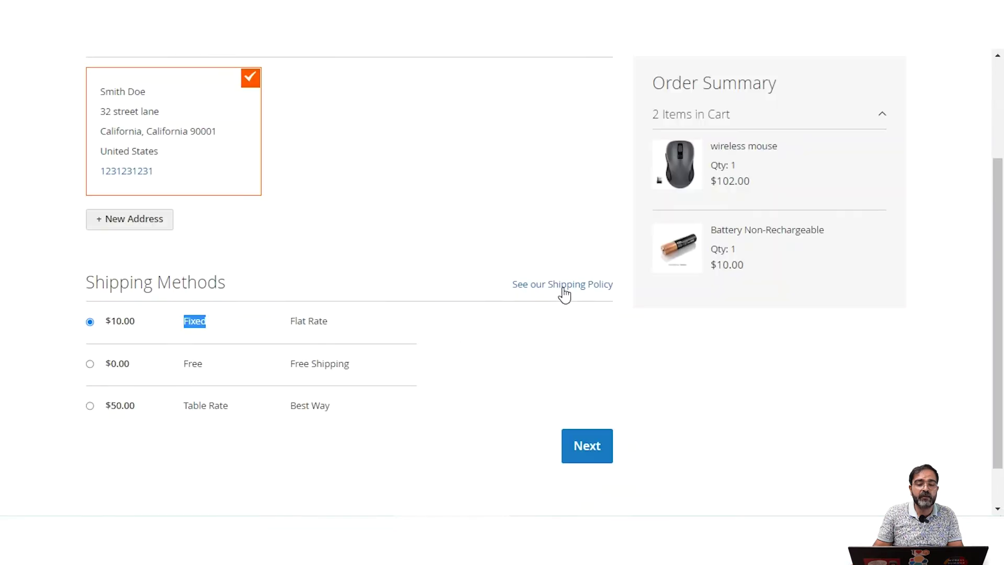
click(591, 291)
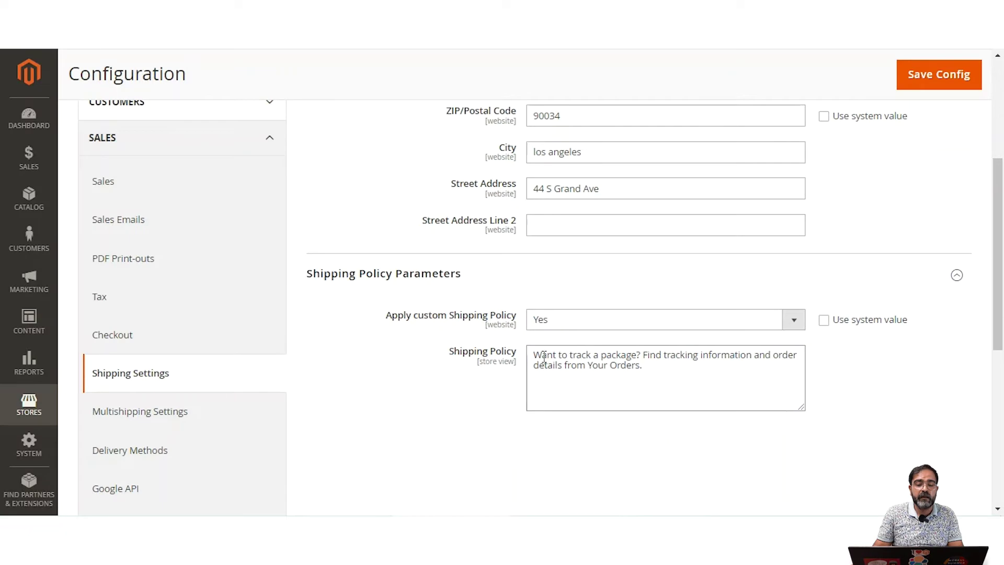
drag(544, 359, 647, 365)
click(647, 365)
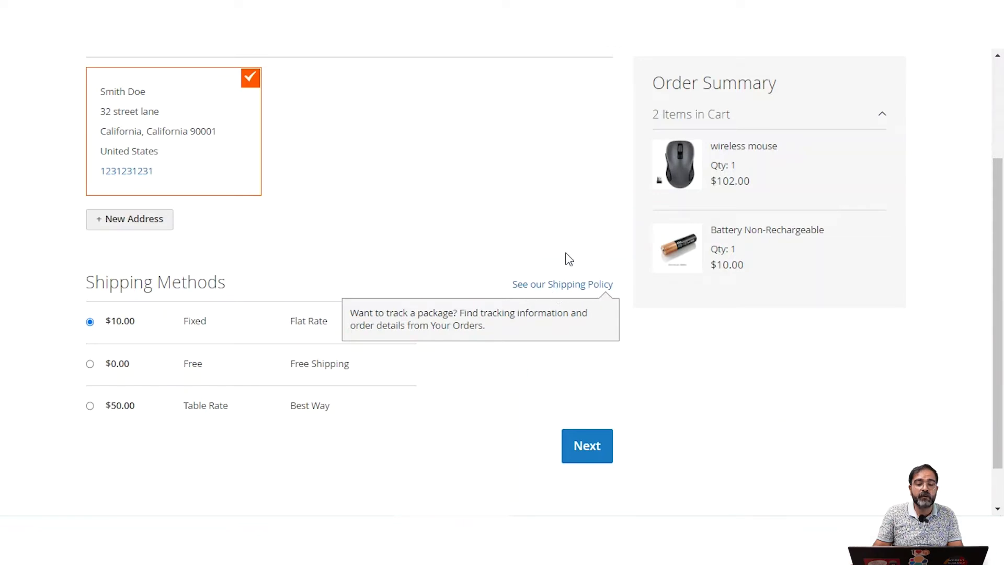
click(477, 272)
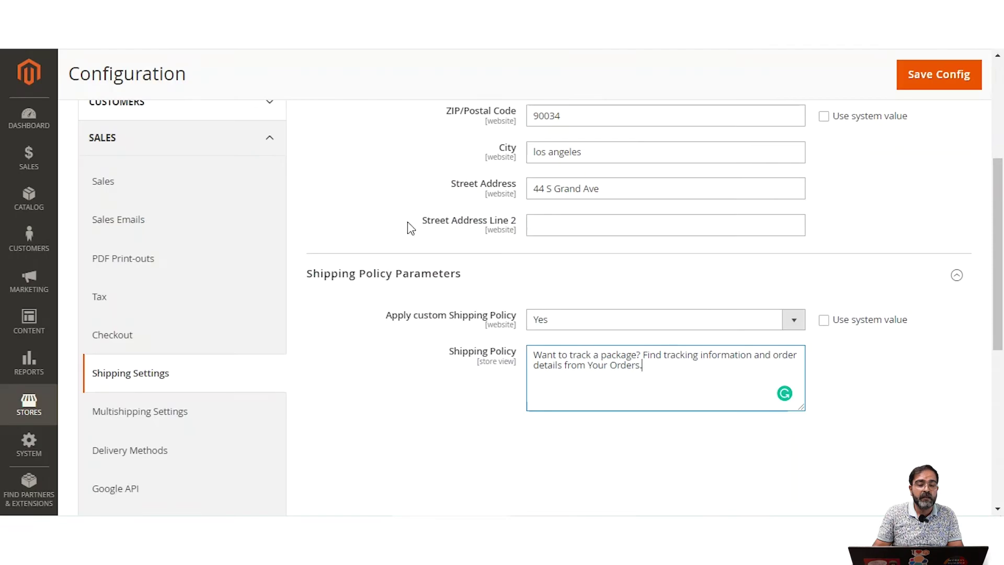
Open Delivery Methods and collapse the Free Shipping, Table Rates and UPS sections.
scroll(351, 316, up, 2)
scroll(352, 316, down, 3)
scroll(353, 318, down, 1)
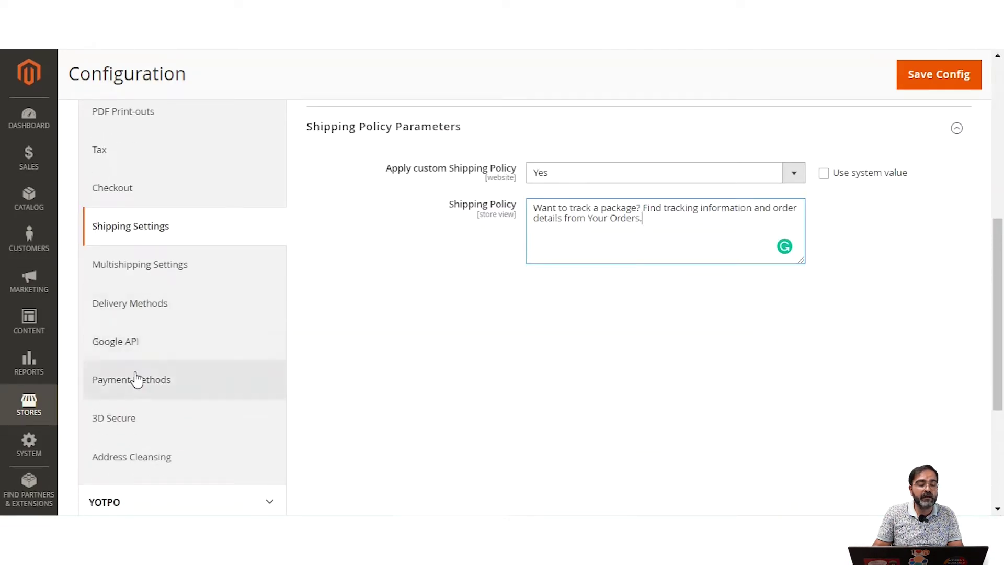
click(148, 301)
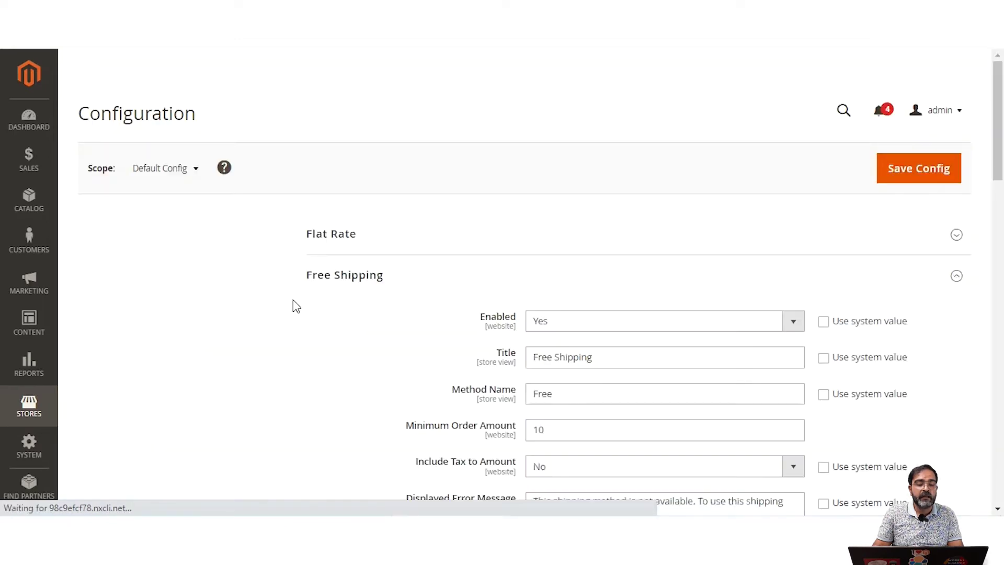
click(341, 278)
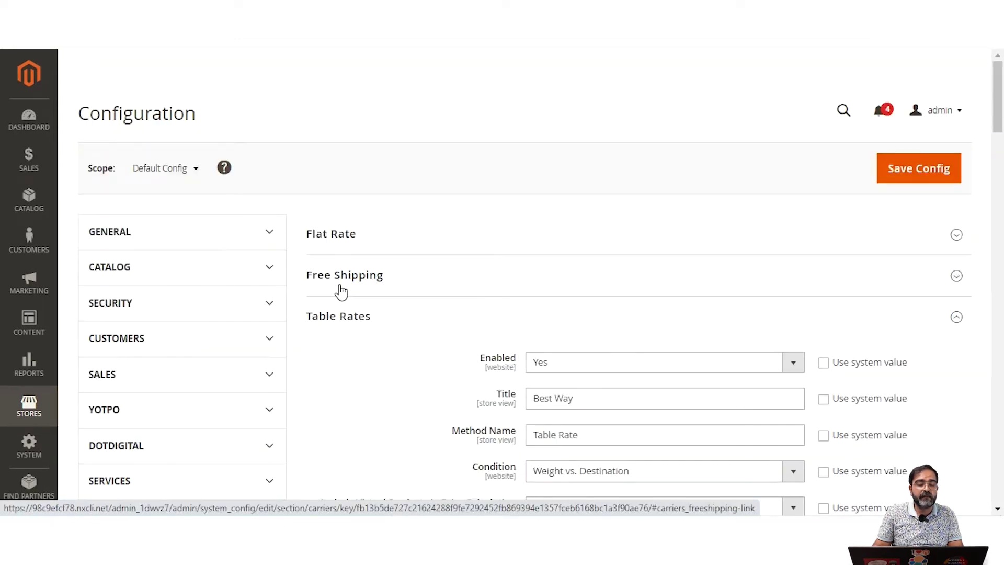
click(341, 318)
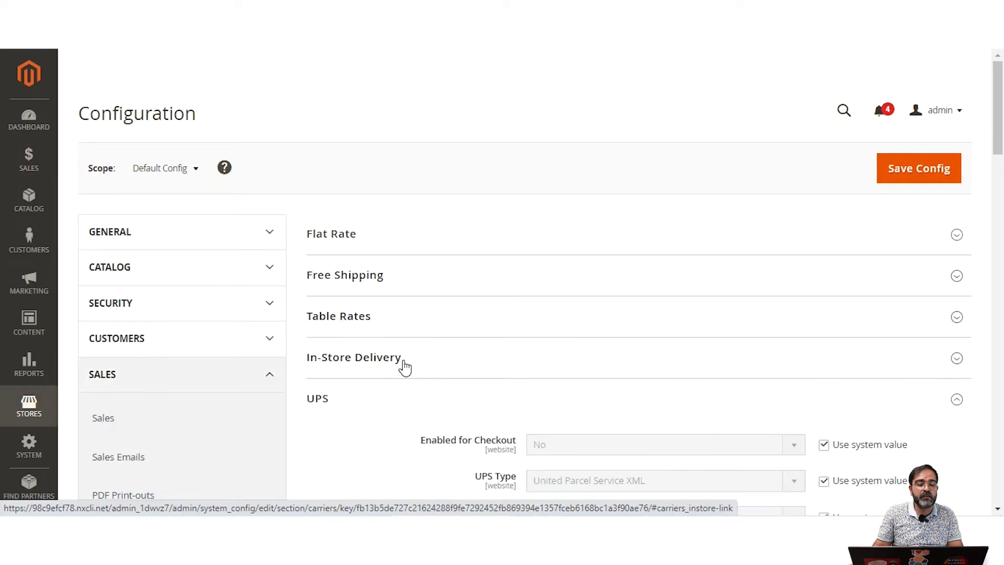
scroll(408, 366, down, 4)
click(328, 187)
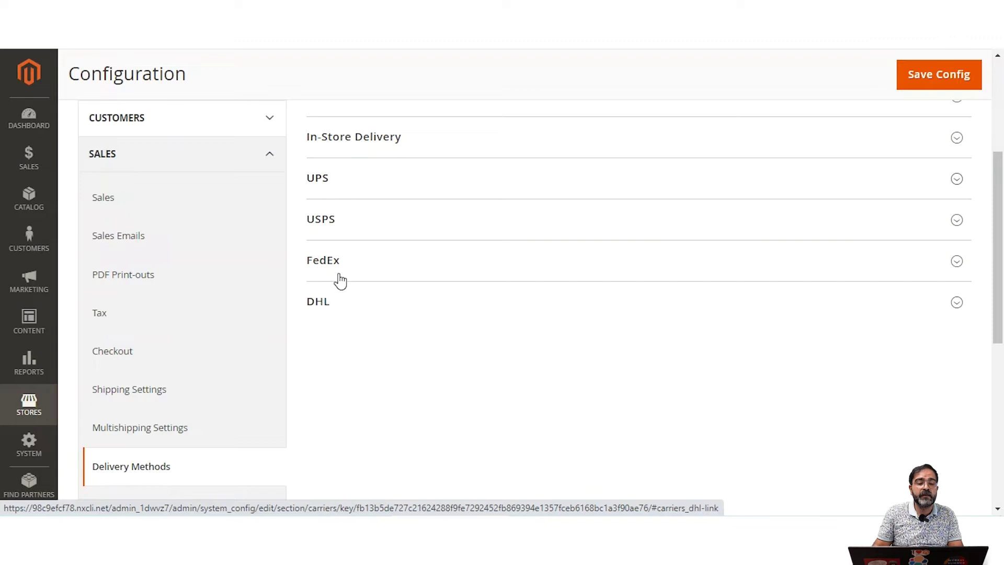
click(336, 183)
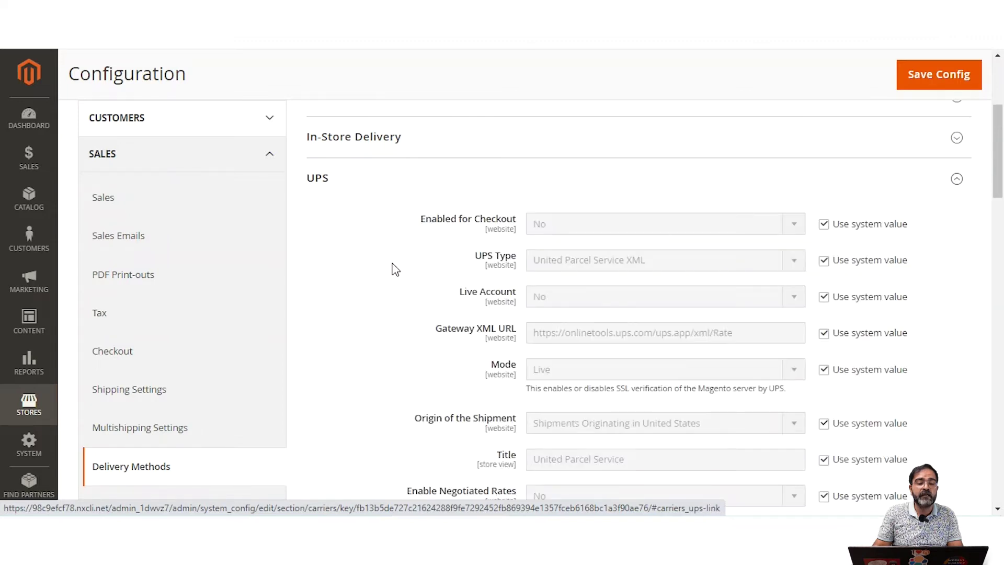
scroll(497, 288, down, 7)
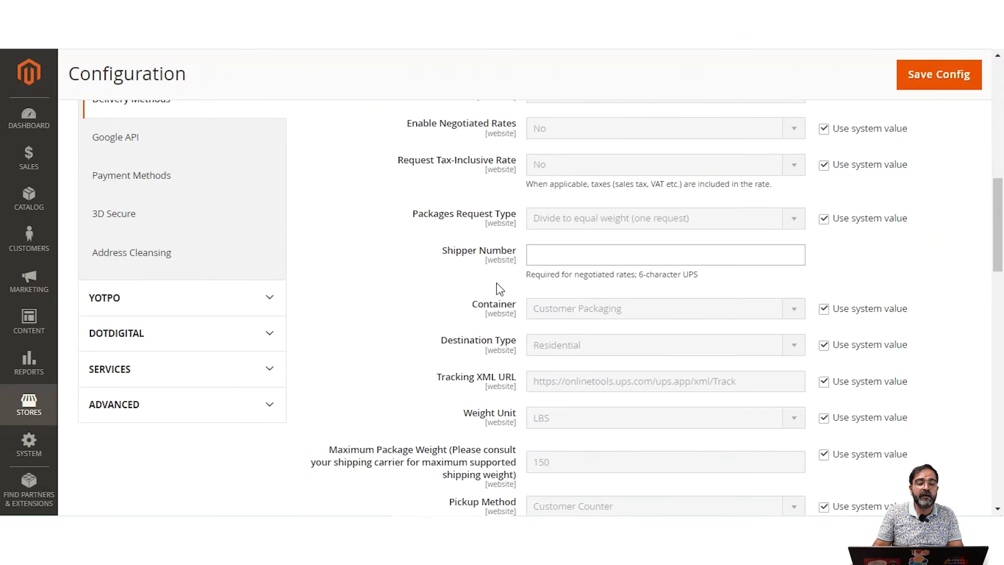
scroll(497, 285, down, 1)
scroll(497, 286, up, 10)
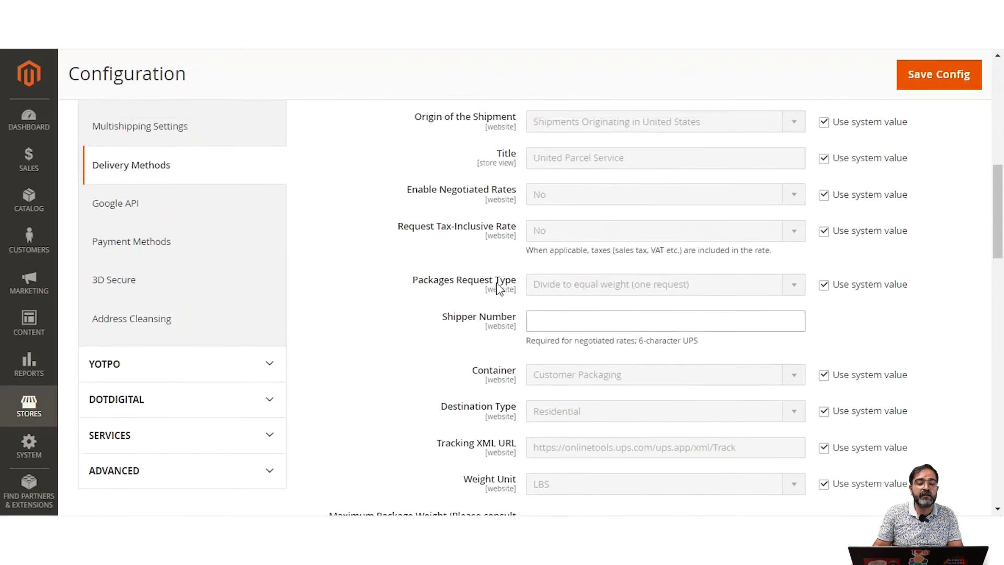
click(338, 256)
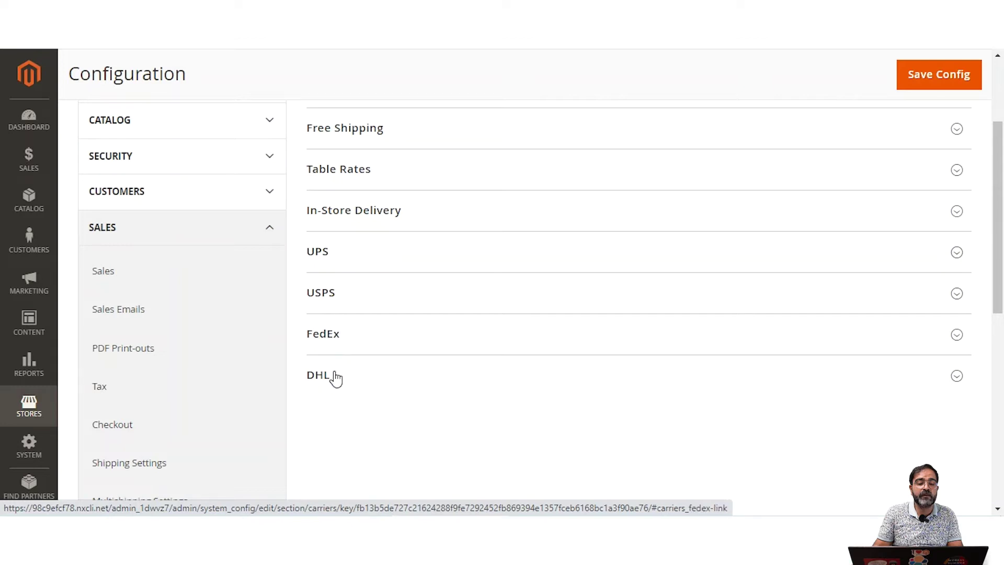
scroll(333, 295, up, 2)
Collapse In-Store Delivery, expand Flat Rate, and confirm Flat Rate stays enabled as Yes.
scroll(333, 295, up, 2)
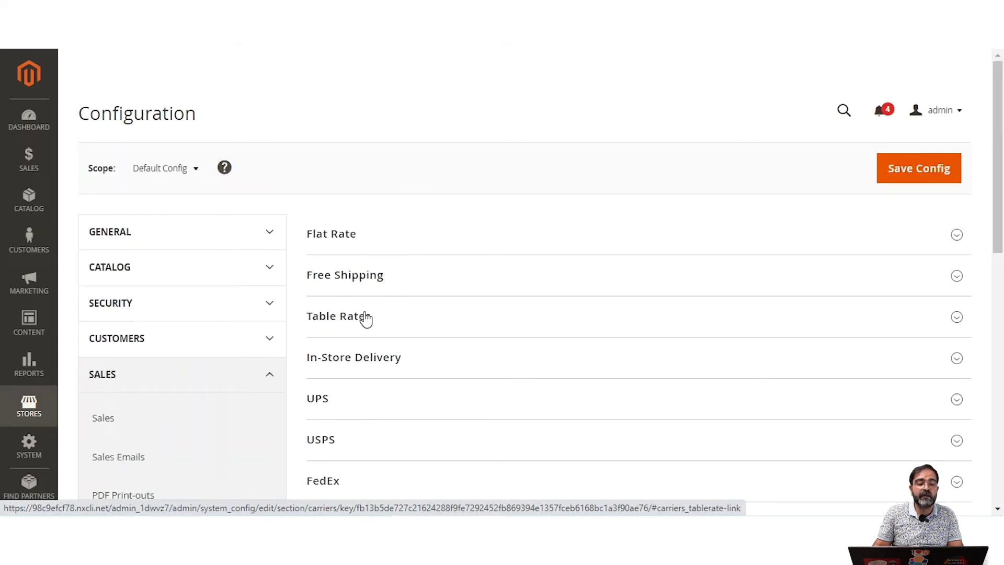
click(358, 368)
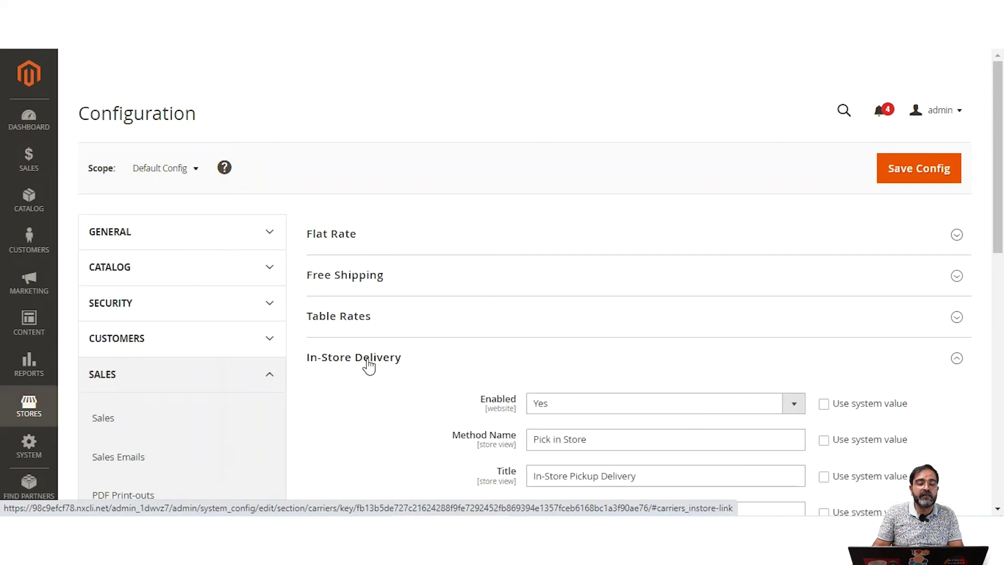
scroll(426, 365, down, 3)
scroll(425, 366, up, 3)
click(361, 354)
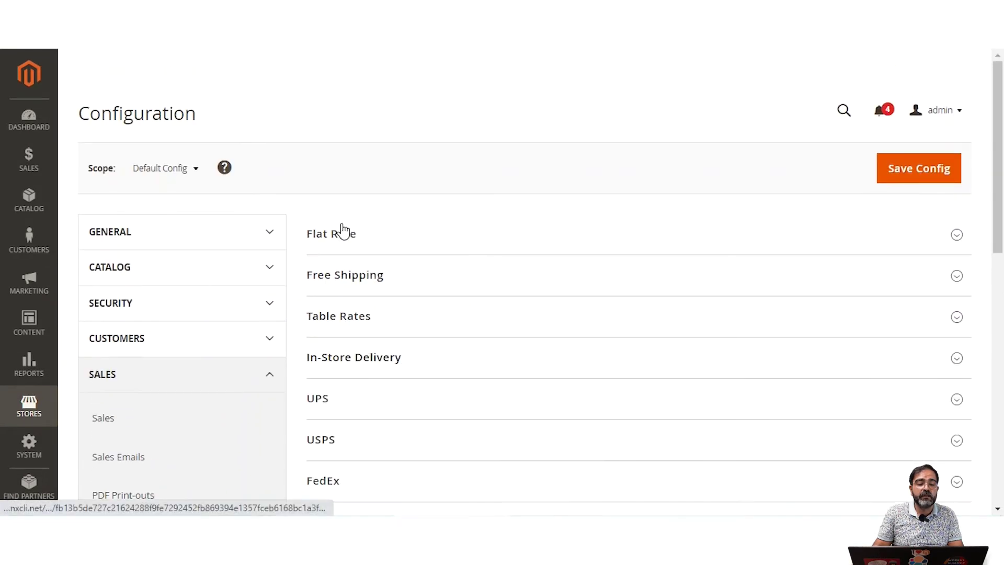
click(345, 243)
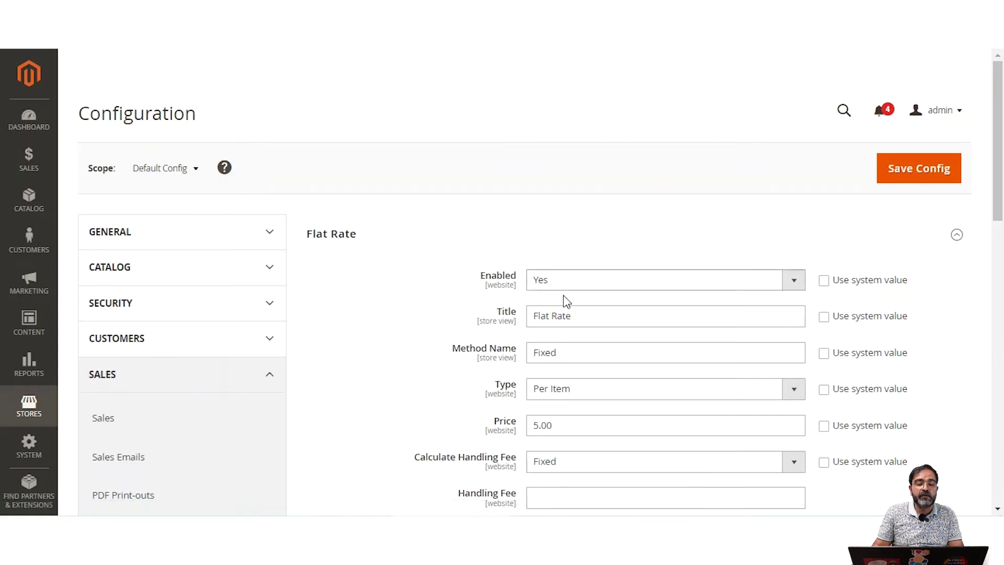
scroll(394, 271, down, 2)
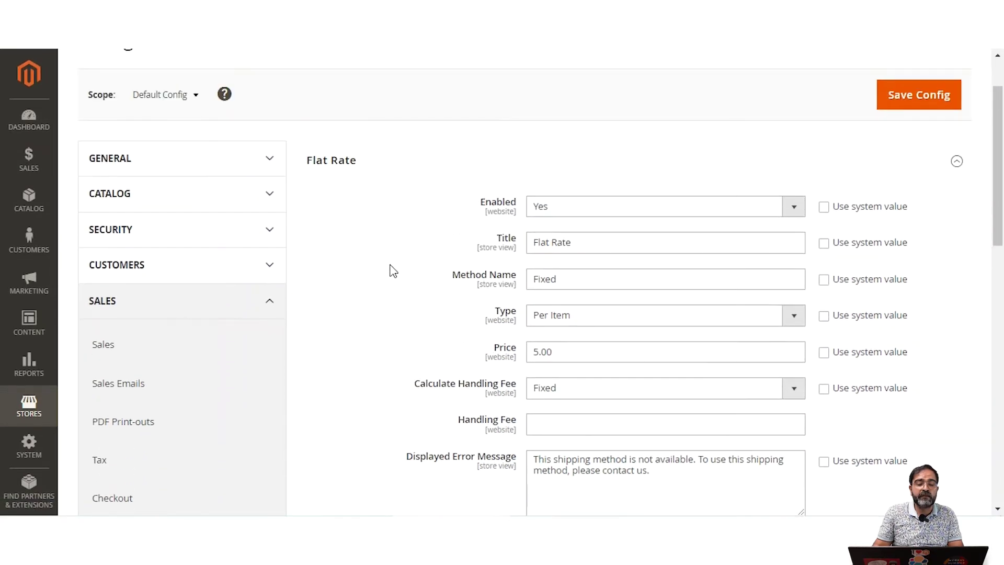
click(599, 212)
click(599, 212)
Compare the Flat Rate title and Fixed method name with checkout's $10.00 shipping row.
drag(590, 248, 530, 249)
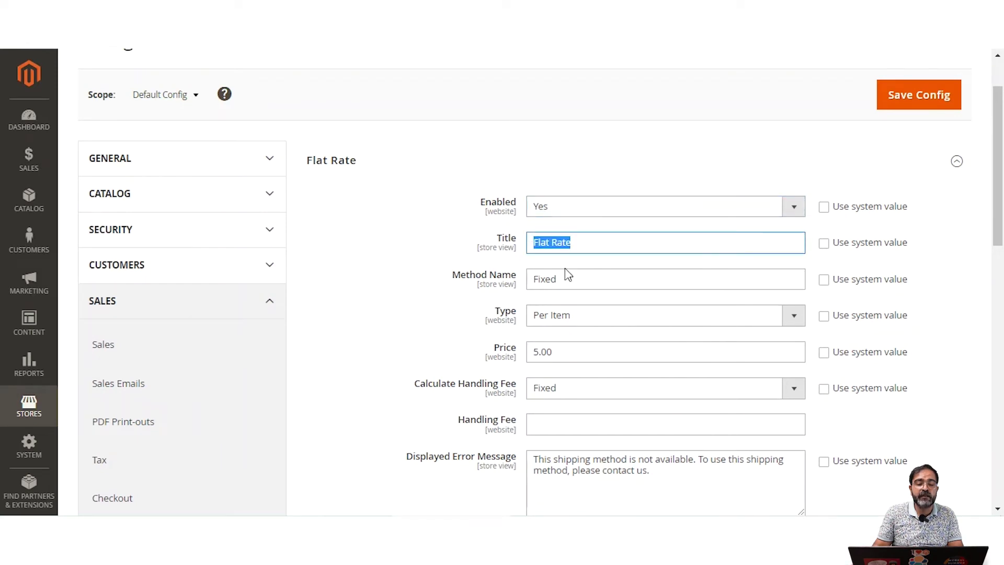
drag(569, 290, 520, 296)
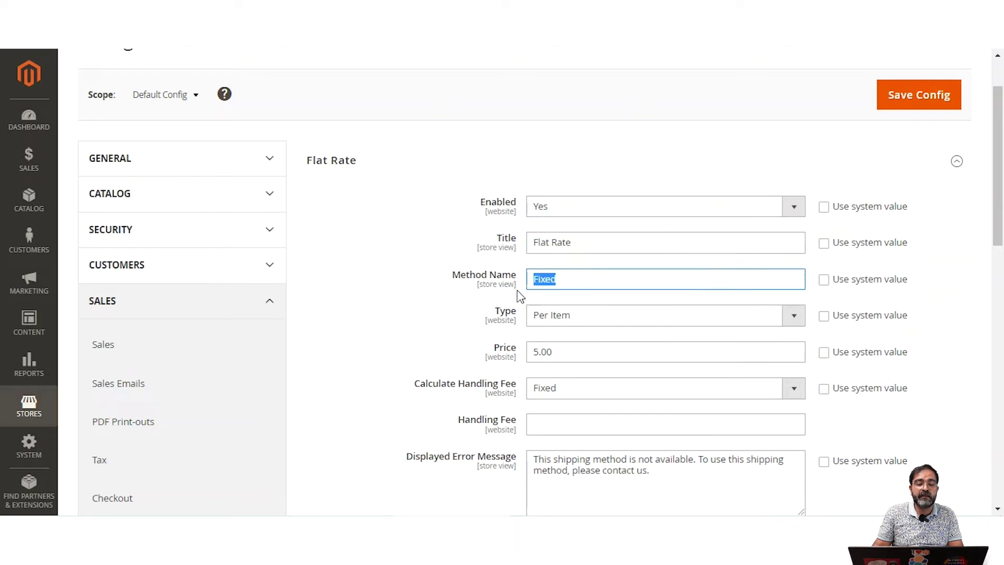
drag(577, 240, 520, 250)
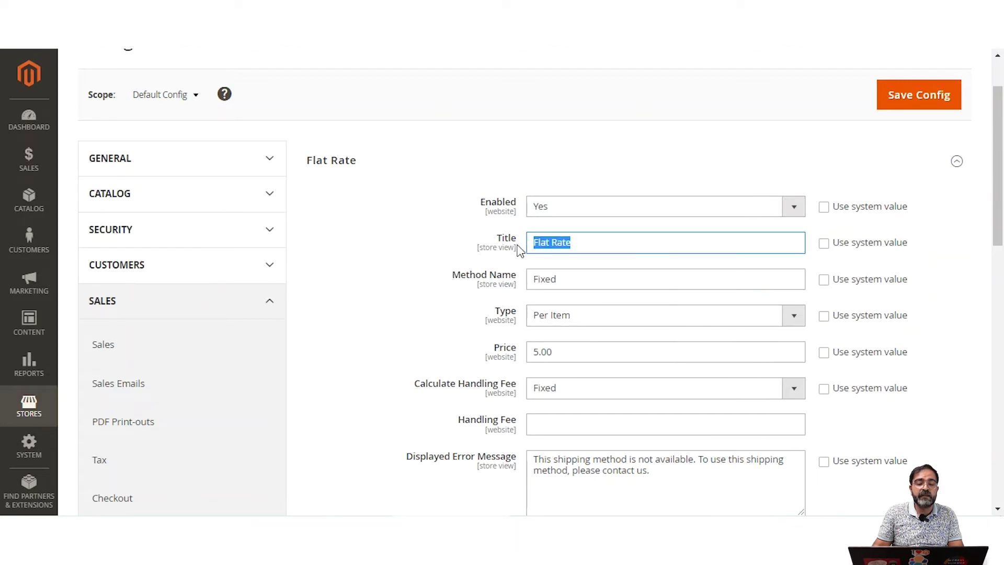
drag(566, 281, 520, 287)
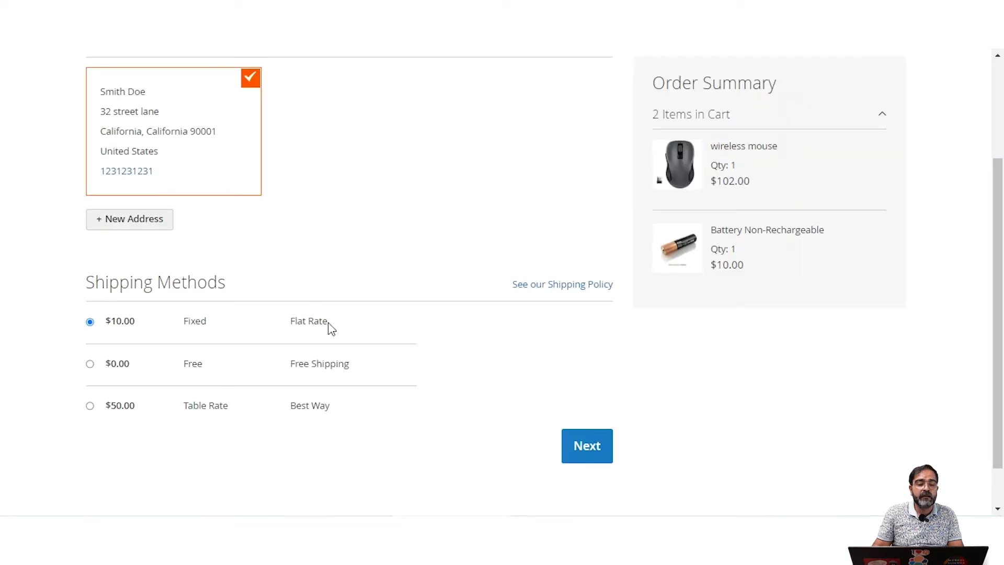
drag(329, 324, 296, 321)
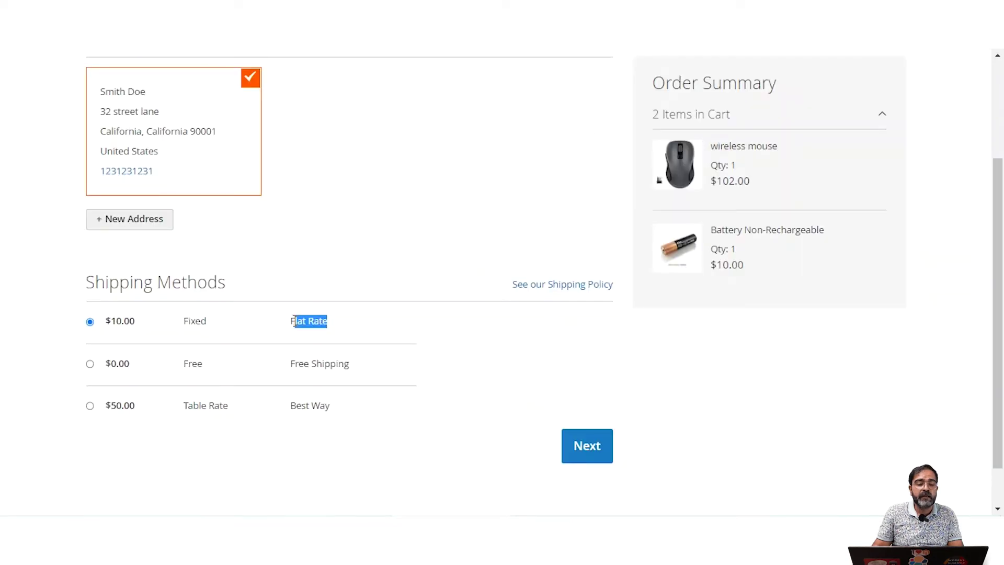
drag(226, 324, 178, 327)
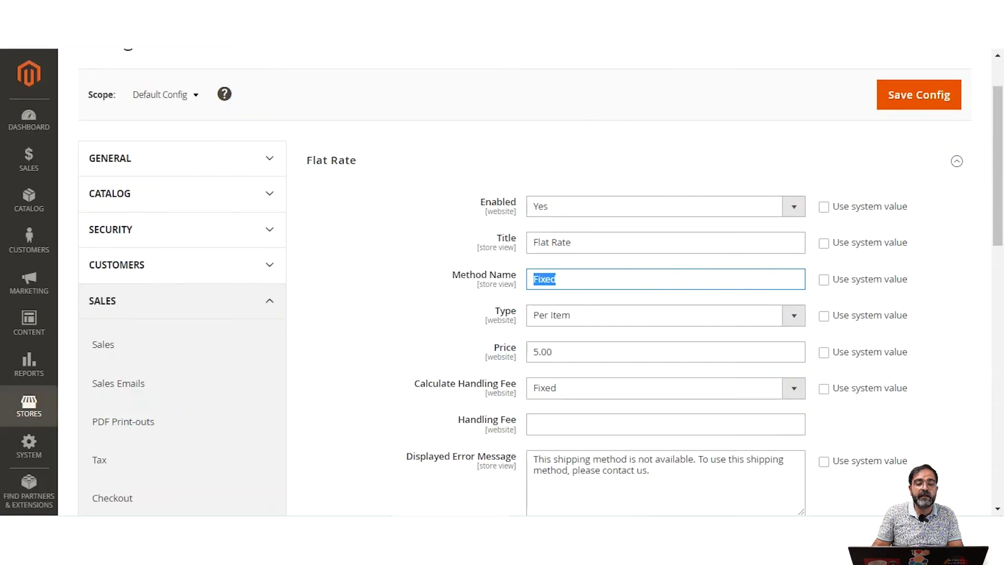
click(560, 320)
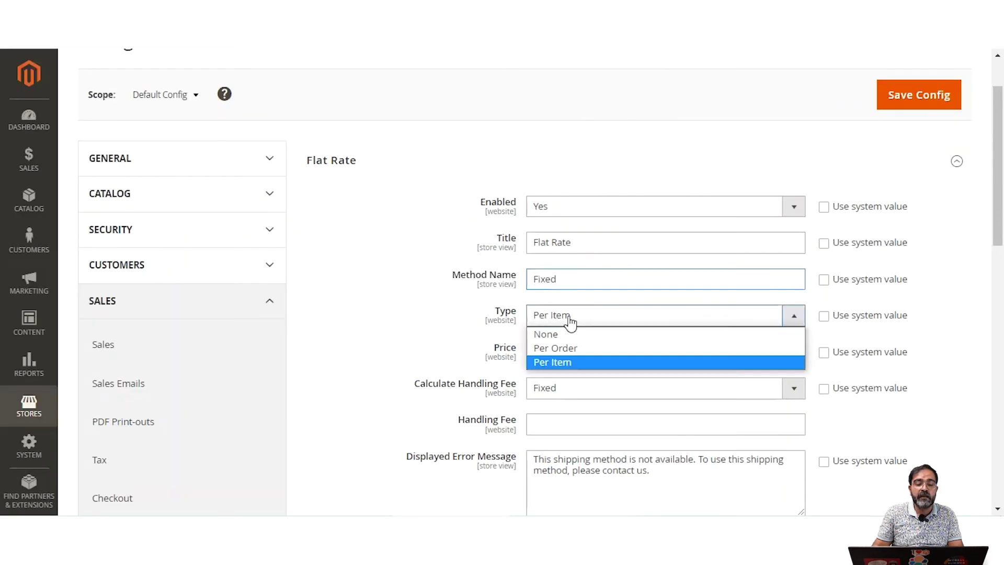
click(577, 347)
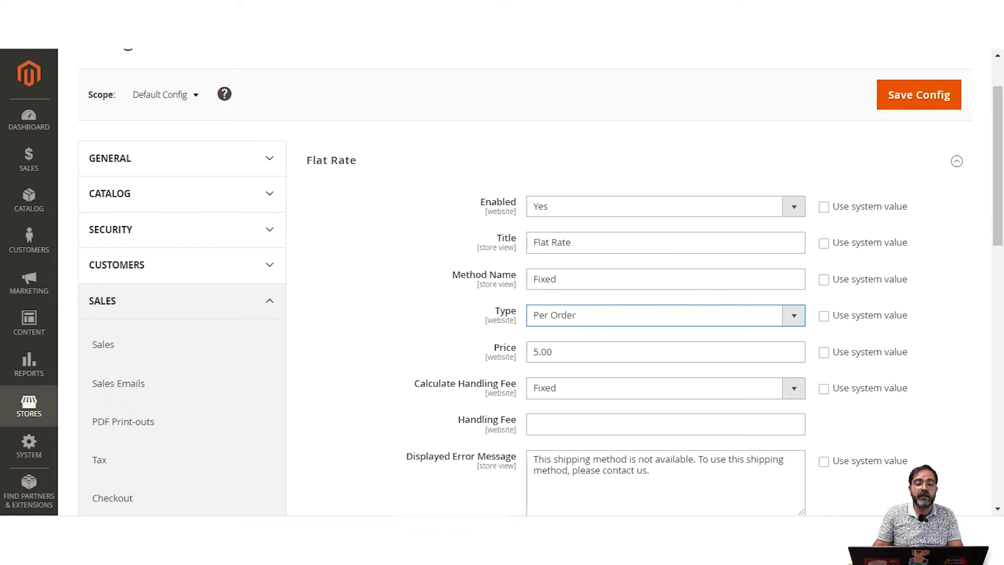
drag(556, 352, 533, 353)
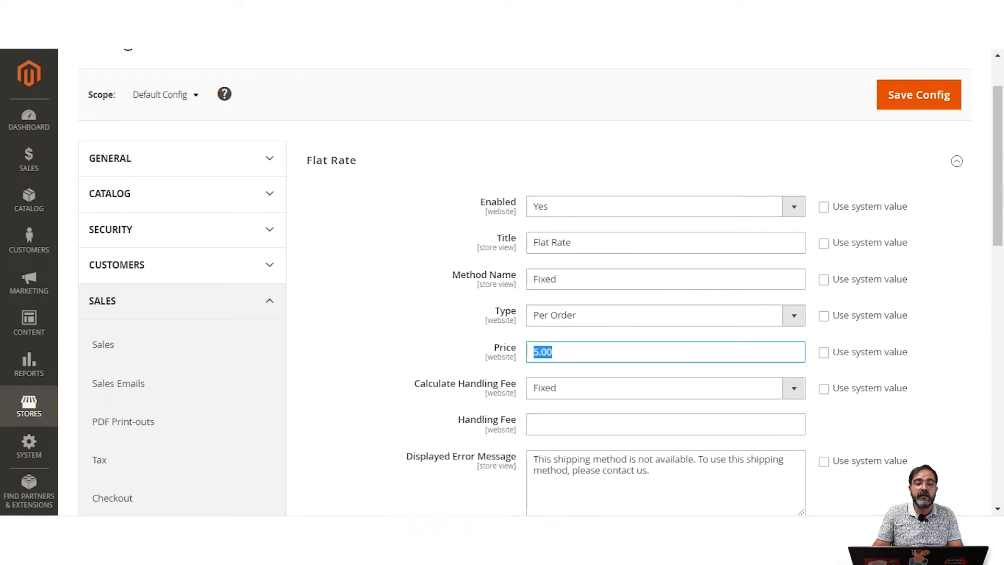
click(588, 319)
click(576, 362)
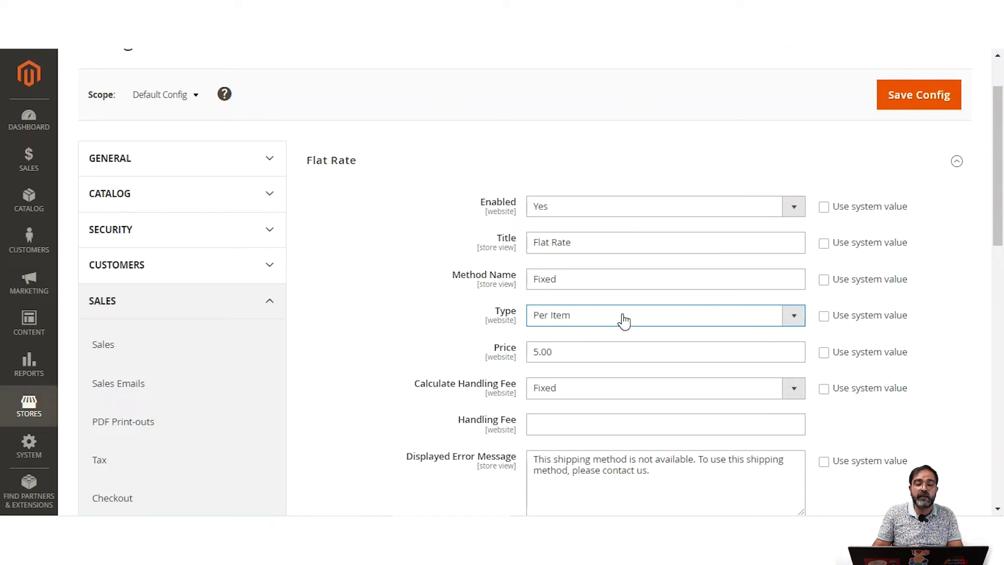
click(598, 320)
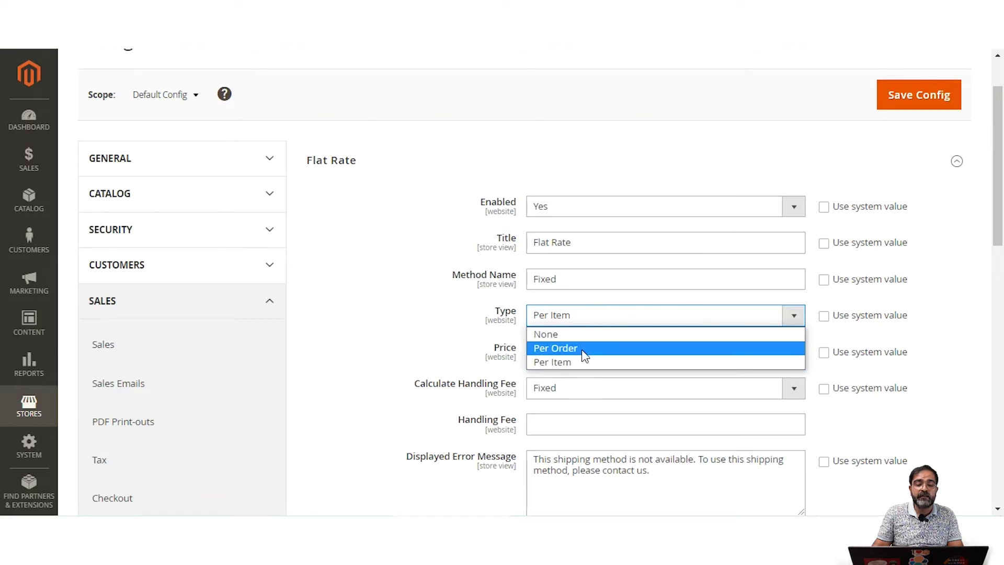
click(433, 336)
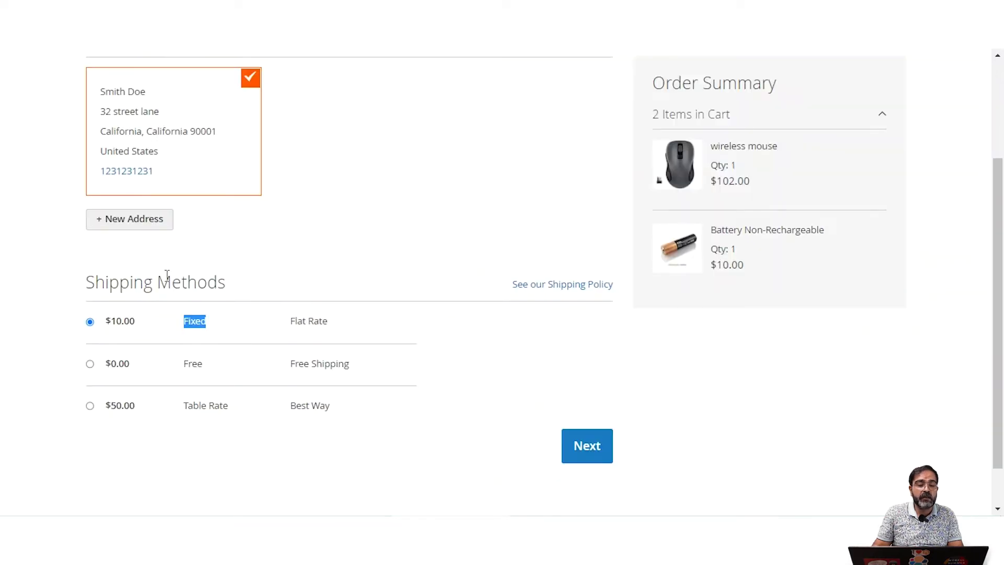
Review the checkout shipping options, where Flat Rate shows $10.00 for two items.
scroll(407, 291, up, 3)
scroll(726, 272, down, 2)
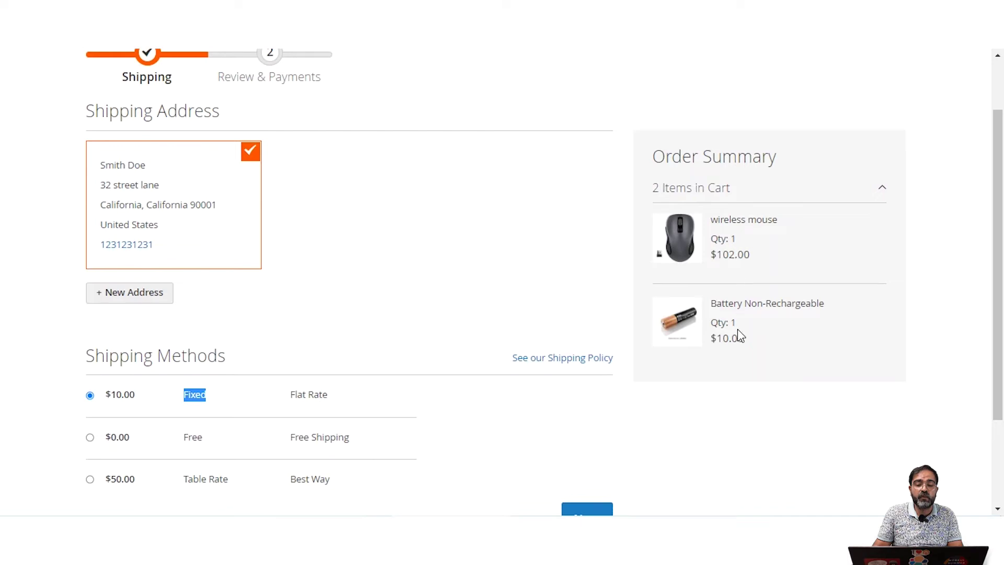
scroll(739, 337, down, 2)
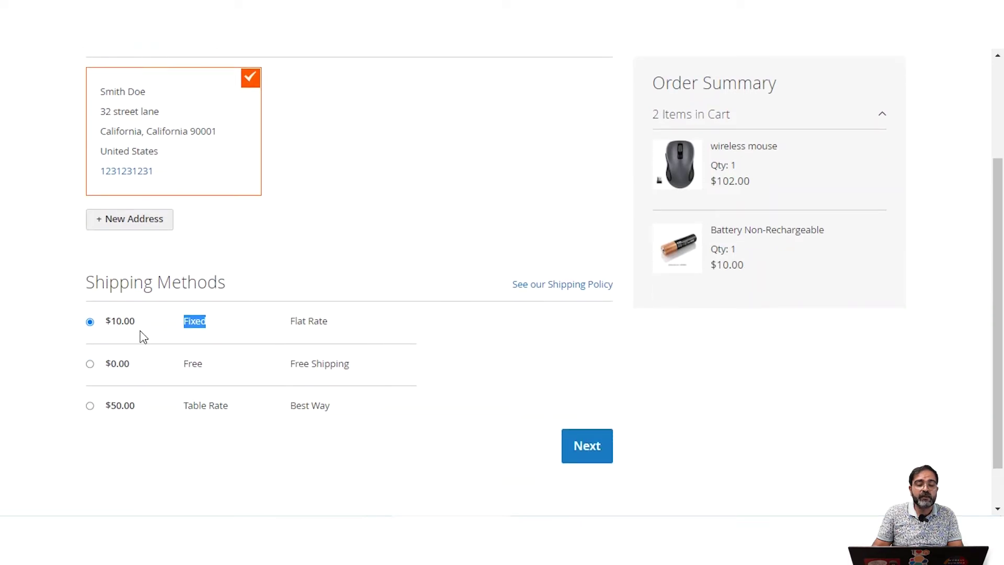
drag(107, 325, 121, 325)
Change the Flat Rate type from Per Item to Per Order and save the configuration.
key(ctrl+Tab)
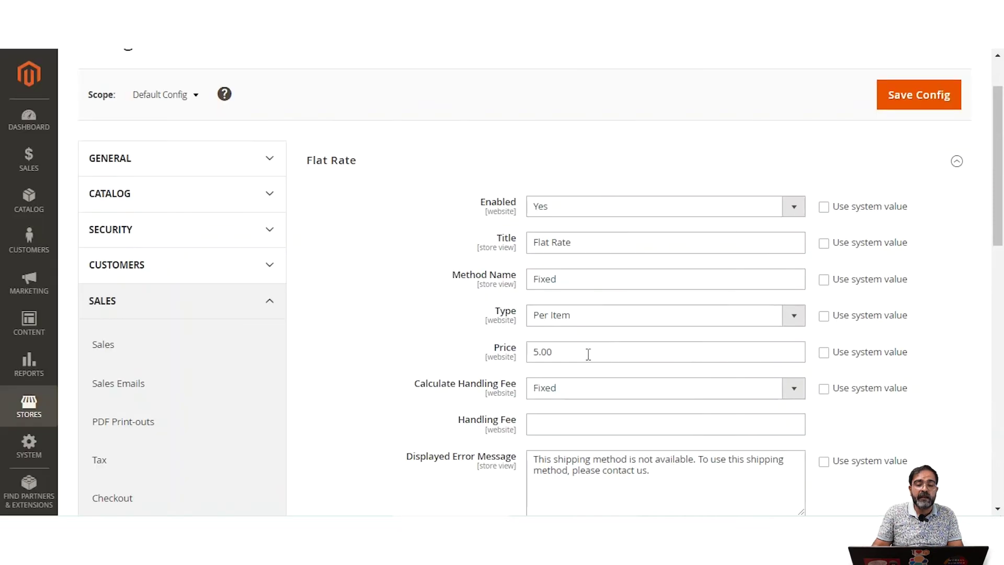
click(583, 318)
click(578, 358)
key(Up)
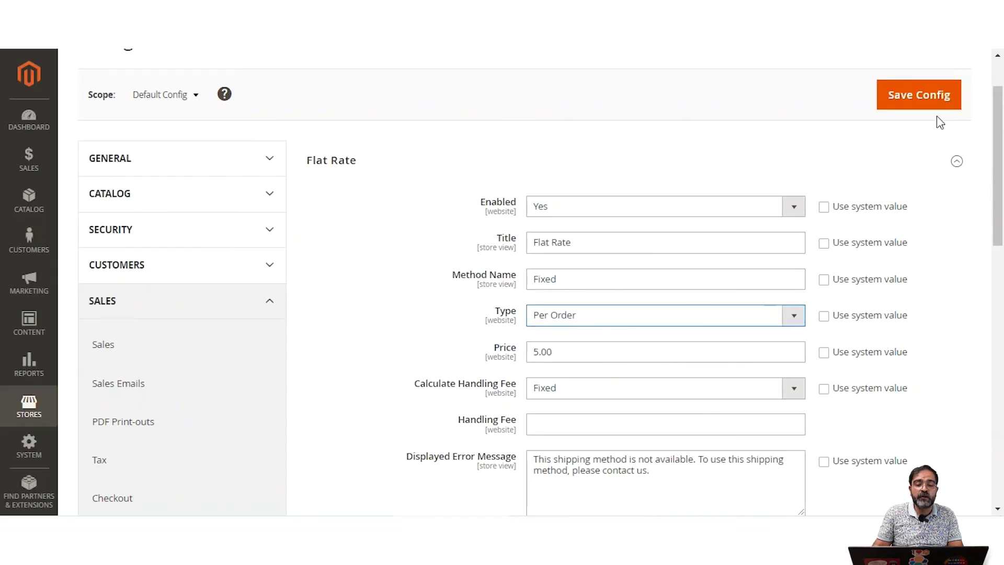
click(919, 99)
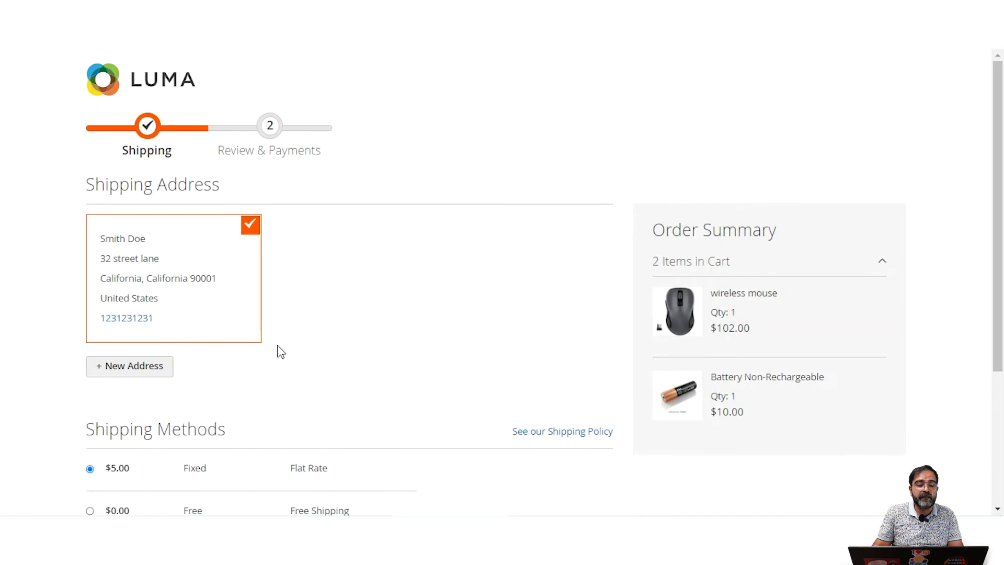
Bring up the Flat Rate Type dropdown listing None, Per Order and Per Item.
scroll(160, 348, down, 3)
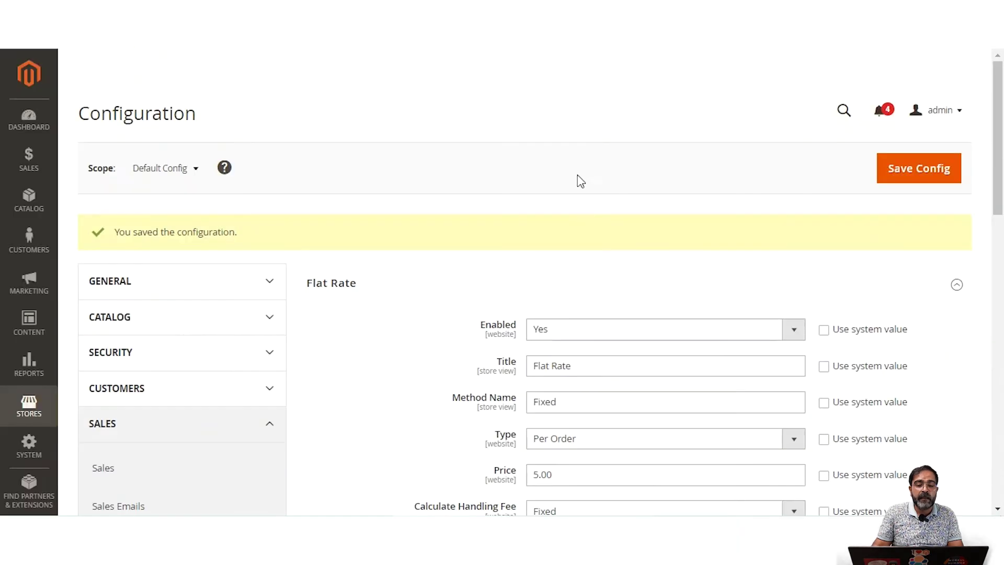
scroll(596, 343, down, 3)
click(576, 296)
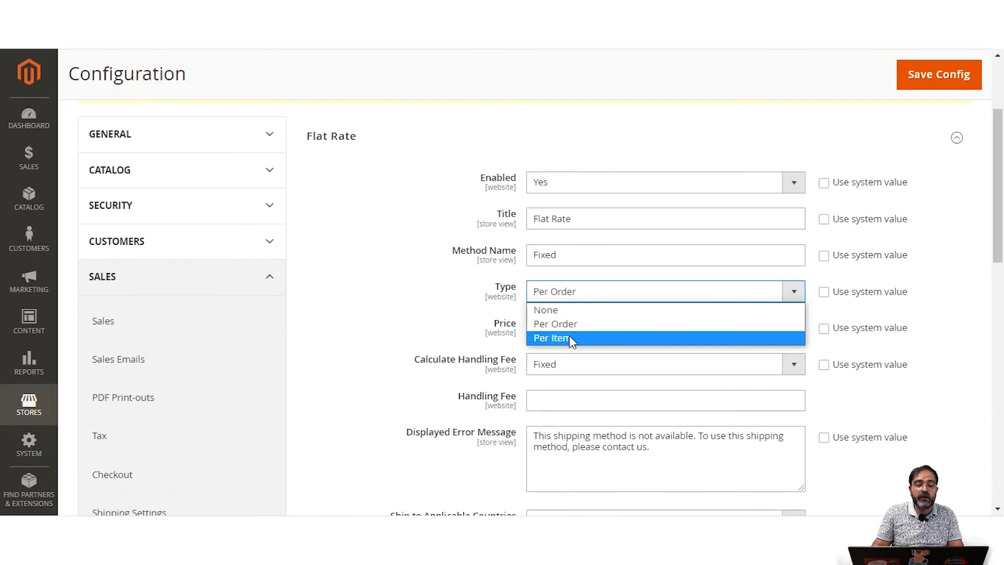
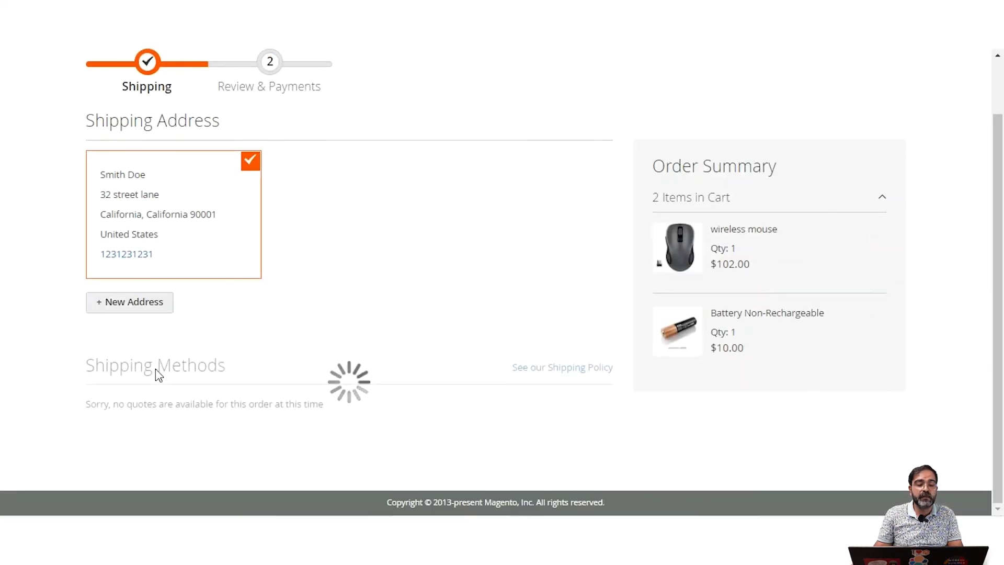
Change the Flat Rate type to Per Item and save the configuration.
scroll(151, 367, down, 2)
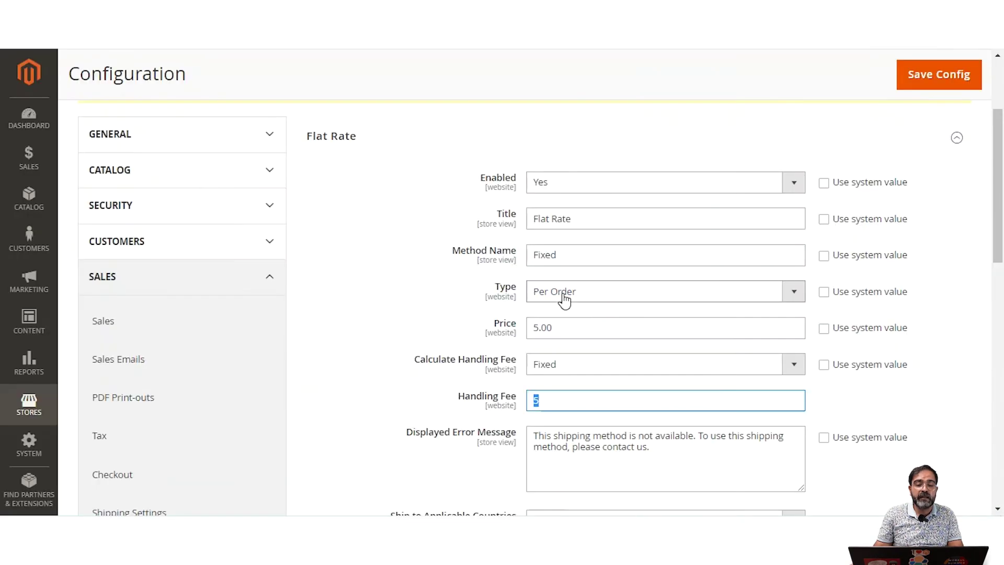
click(562, 293)
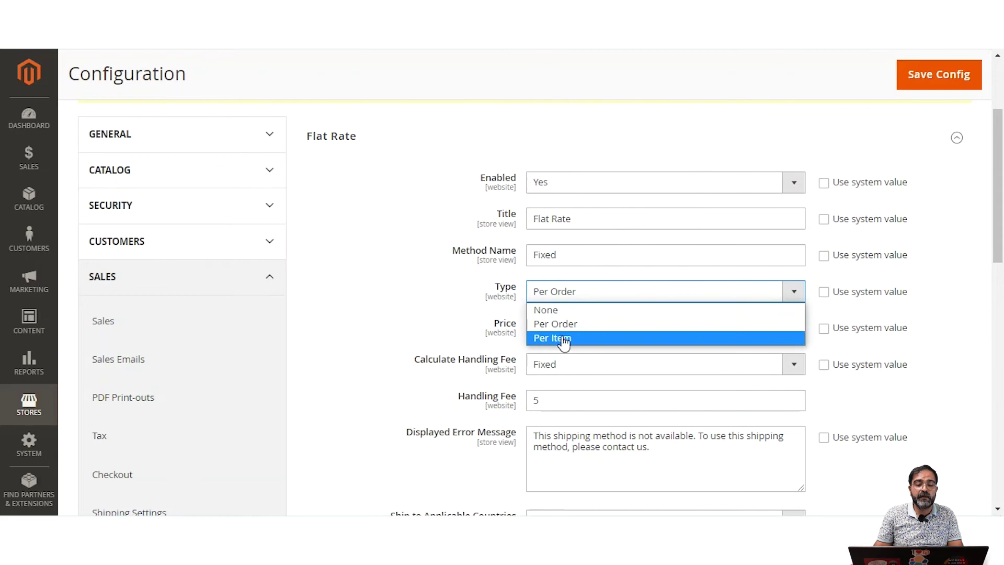
click(562, 338)
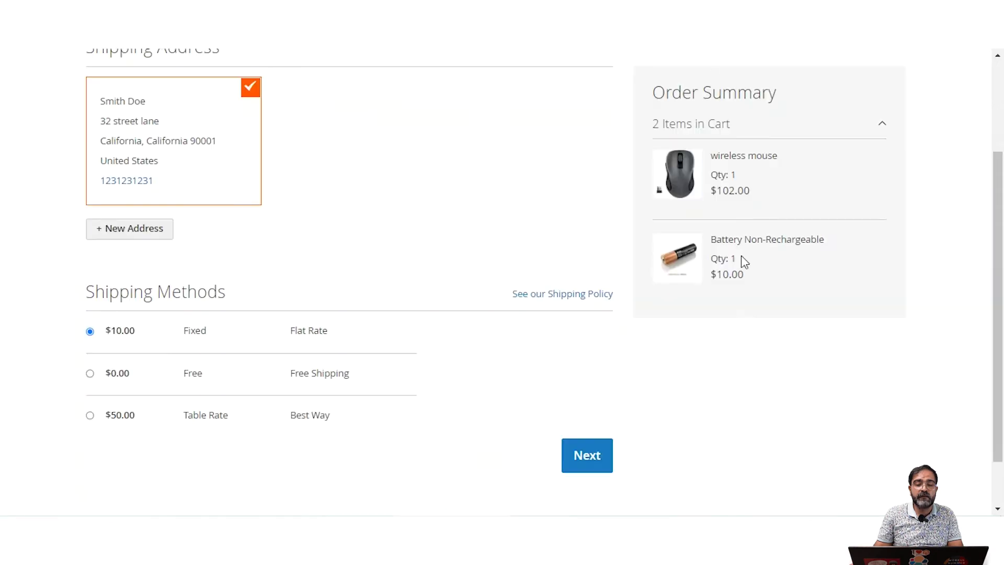
double_click(735, 259)
double_click(733, 176)
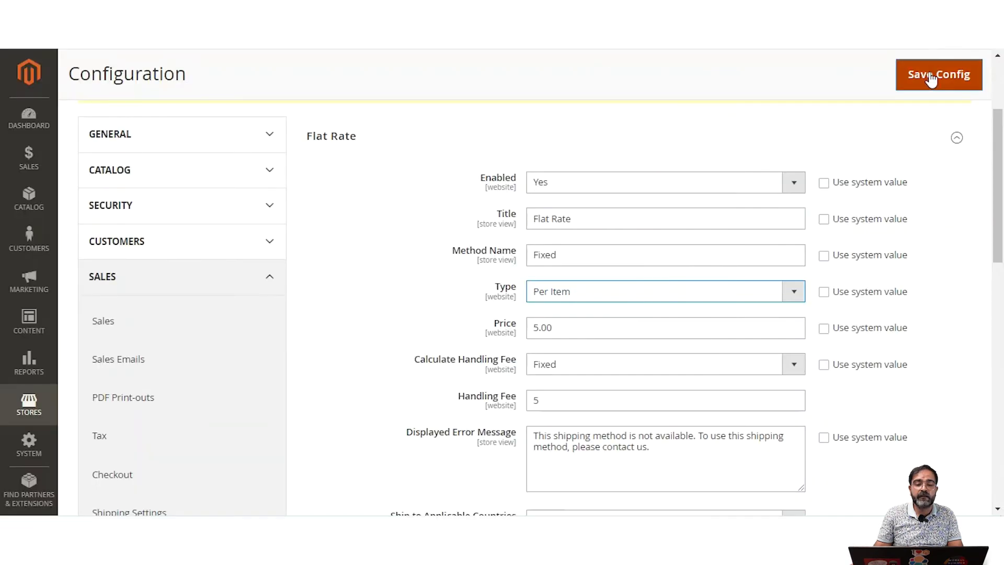
click(934, 83)
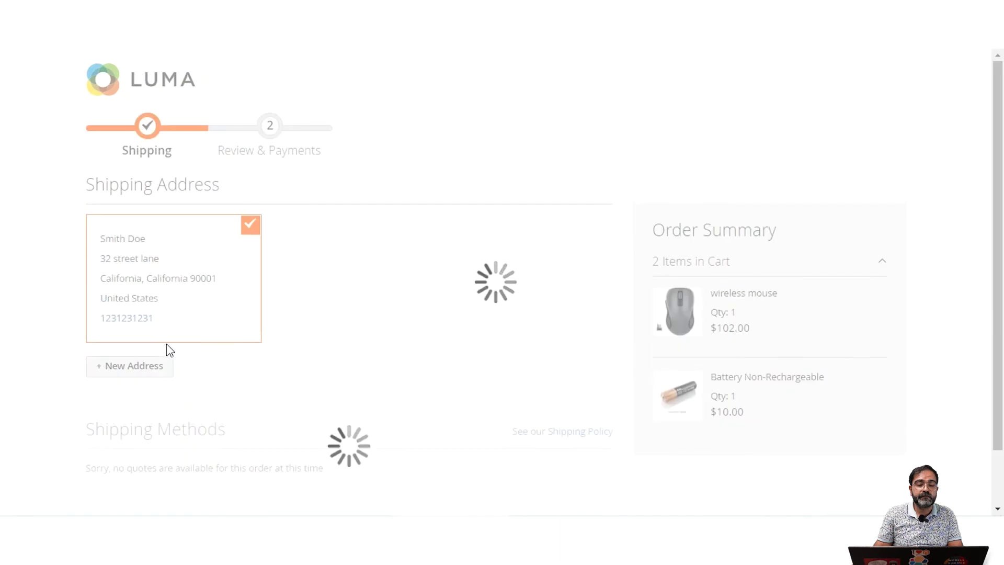
Collapse the Flat Rate group and expand the Free Shipping settings.
scroll(166, 335, down, 3)
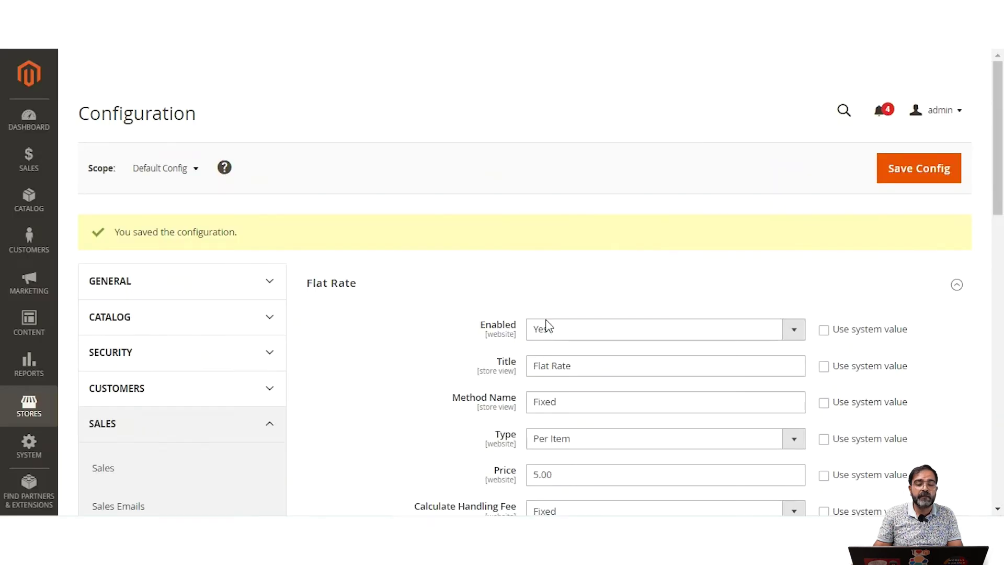
click(345, 285)
click(349, 327)
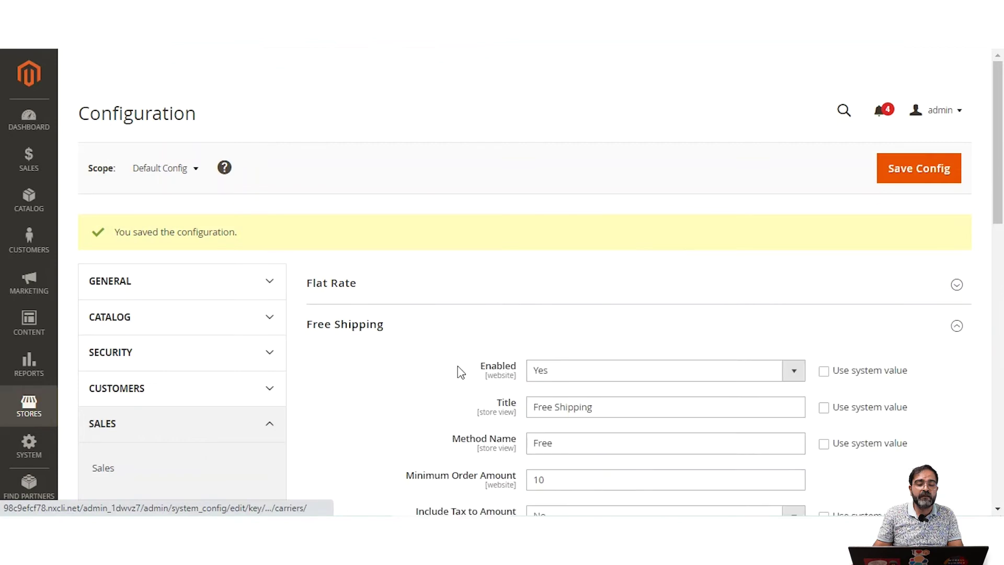
scroll(460, 372, down, 3)
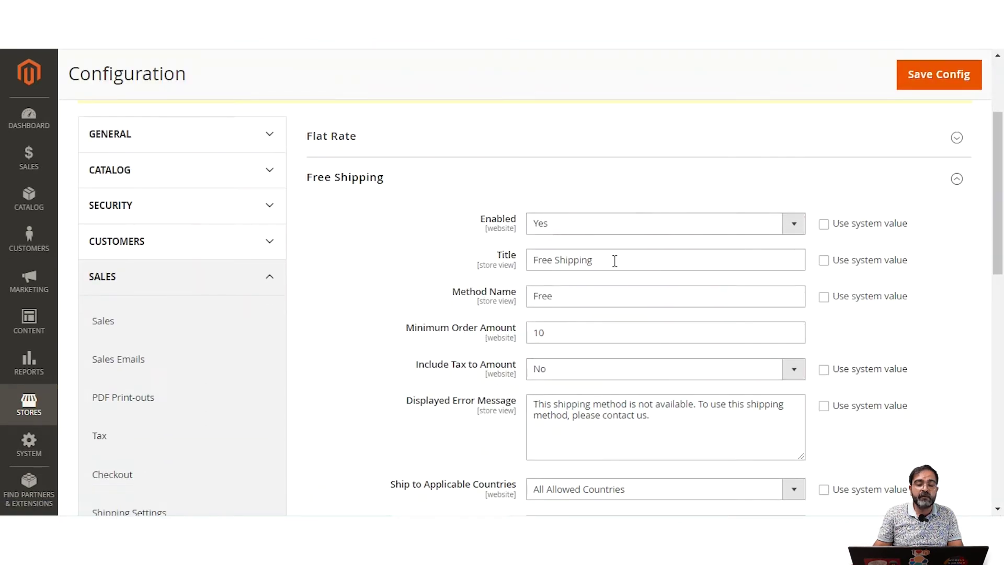
drag(614, 259, 522, 268)
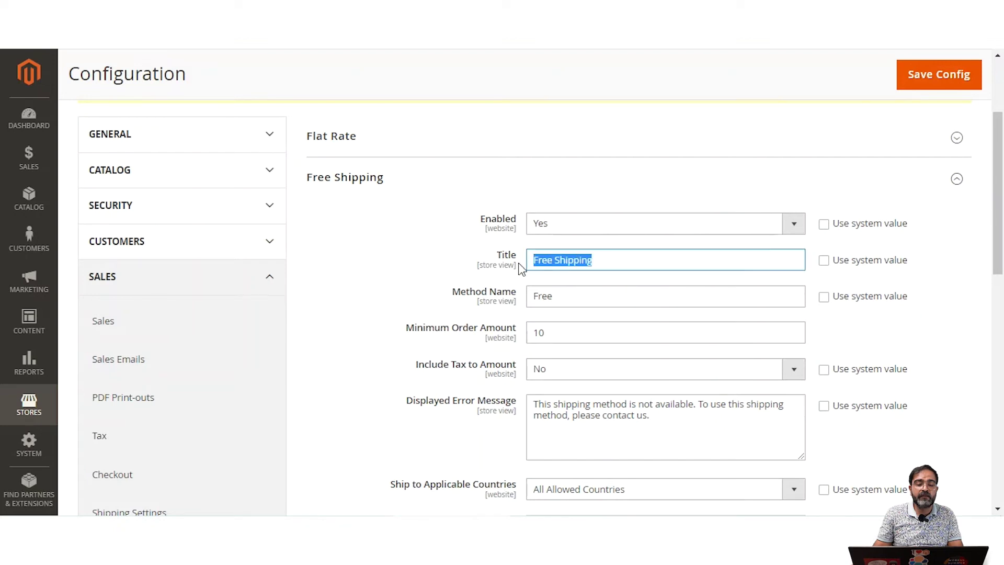
click(564, 300)
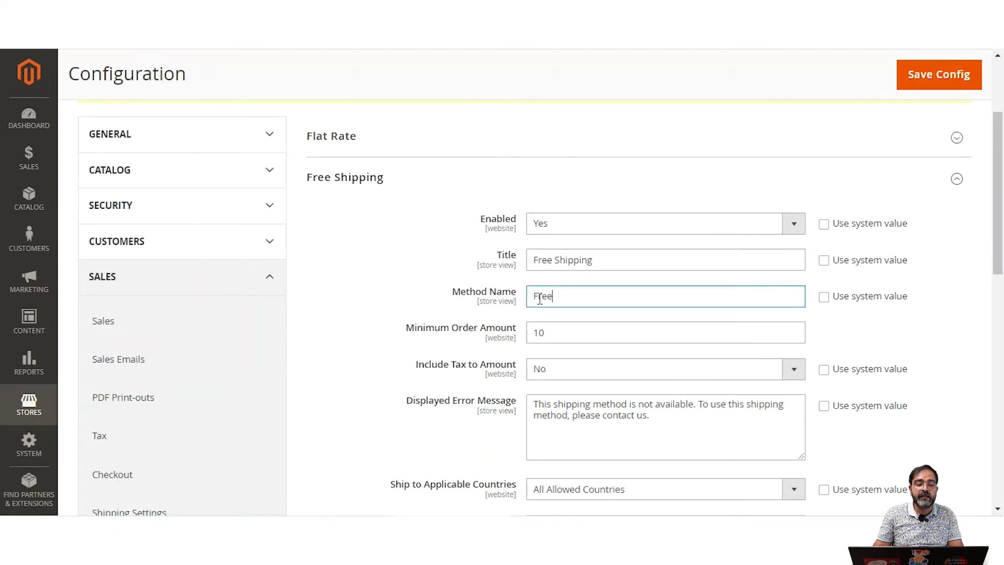
double_click(541, 296)
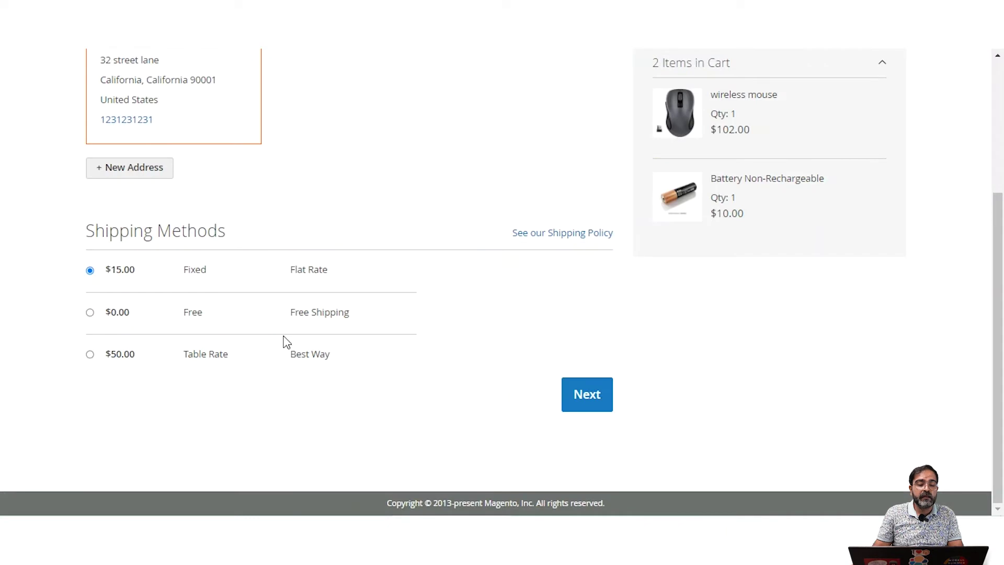
drag(291, 313, 350, 314)
click(186, 309)
double_click(187, 308)
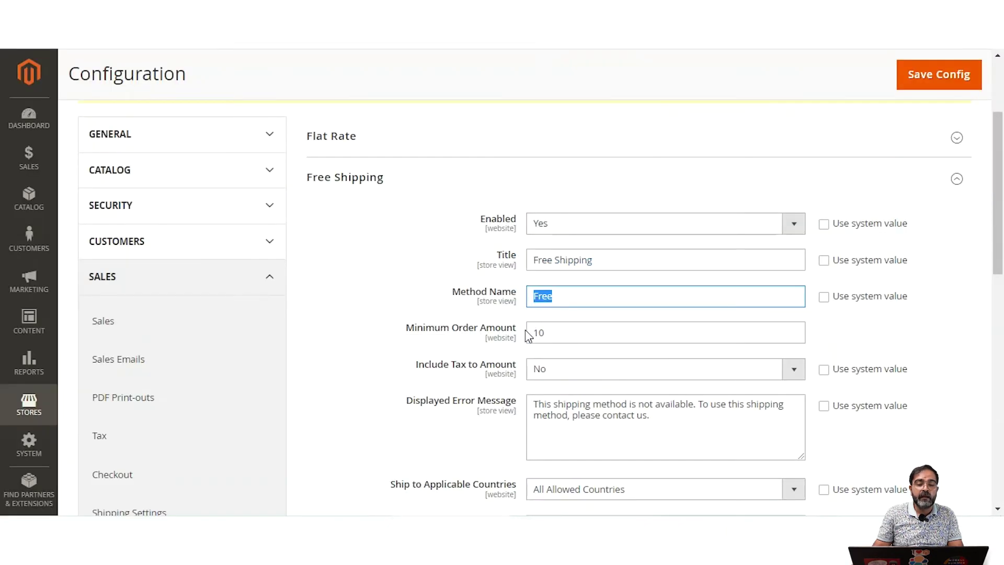
scroll(525, 330, down, 3)
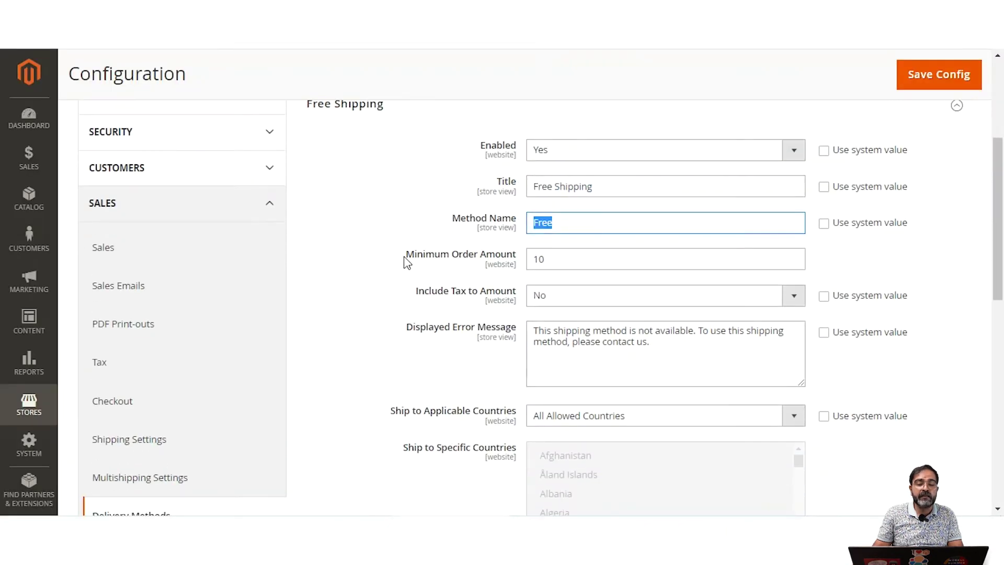
drag(406, 255, 513, 266)
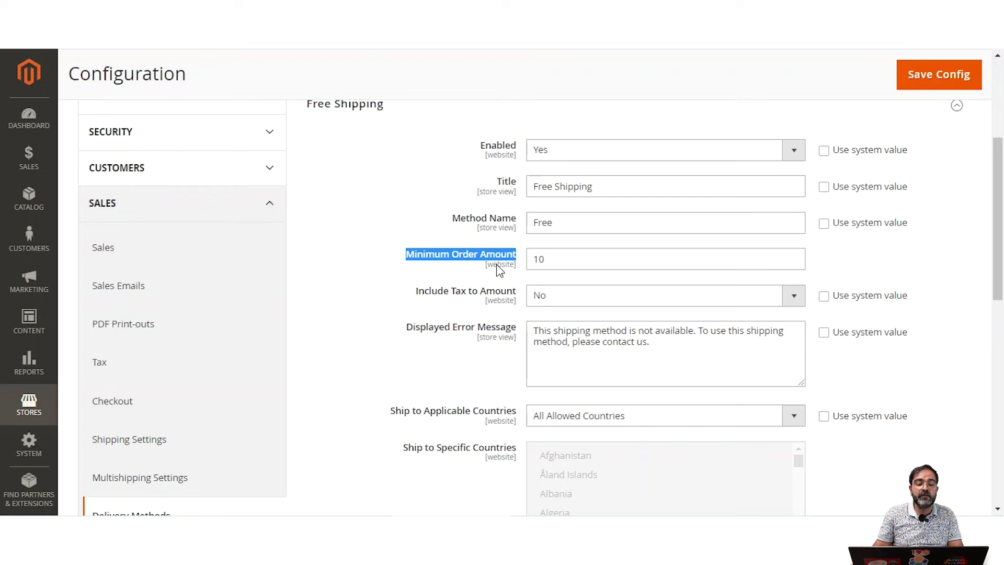
click(549, 261)
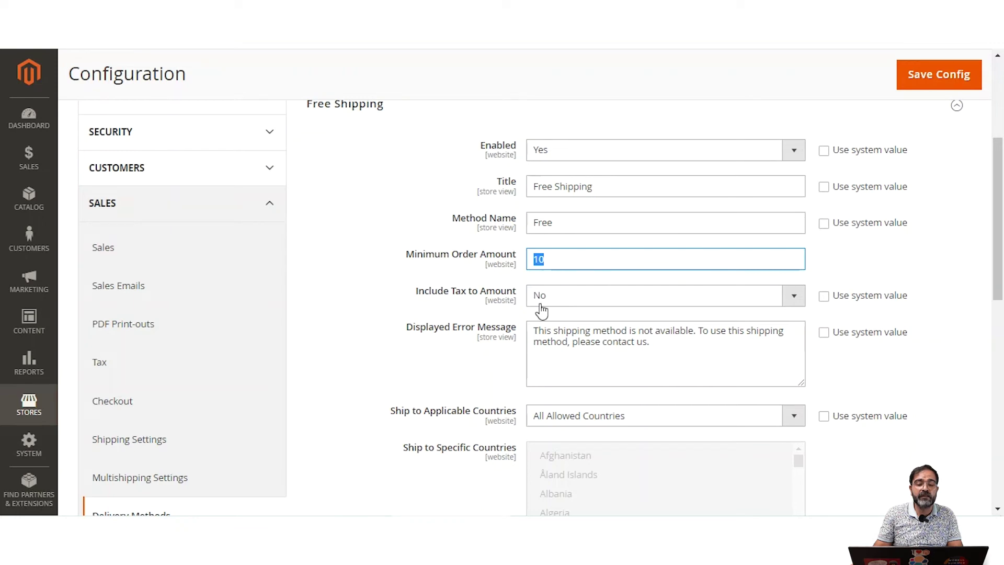
drag(425, 294, 515, 301)
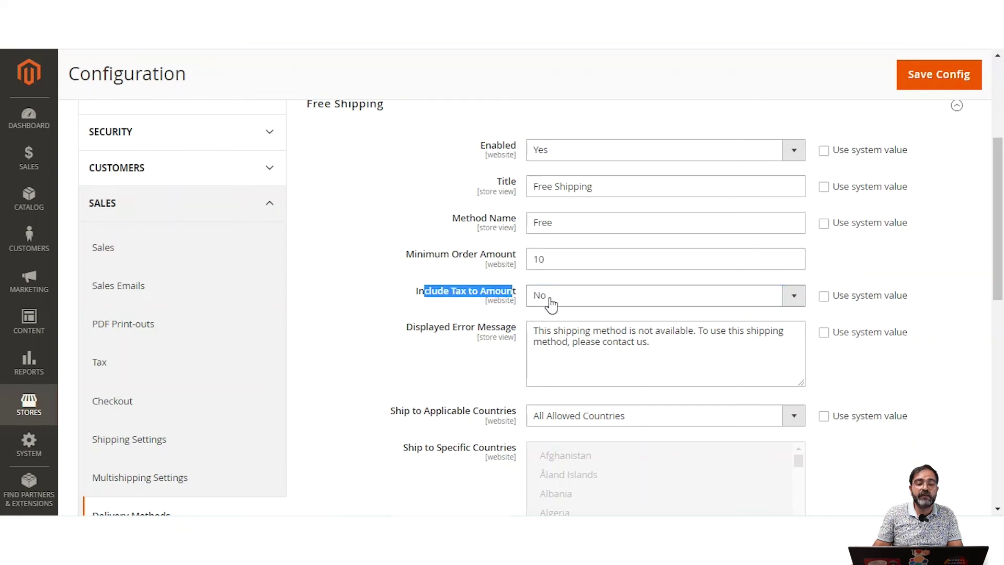
scroll(576, 318, down, 1)
drag(419, 259, 511, 261)
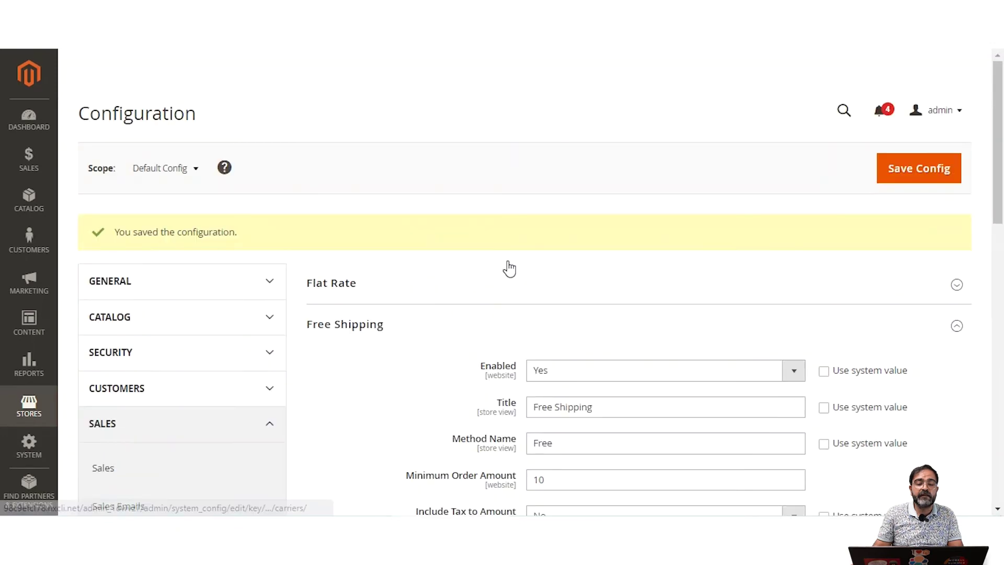
scroll(508, 269, down, 4)
scroll(494, 204, down, 1)
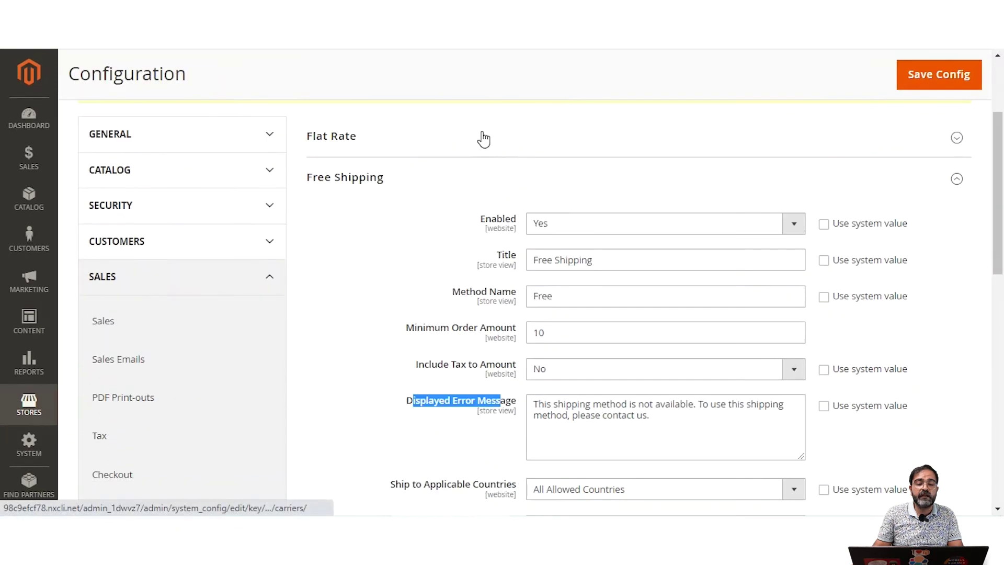
Expand Flat Rate and review its error message, show-method and applicable-countries settings.
click(482, 138)
scroll(507, 204, down, 1)
scroll(529, 238, down, 2)
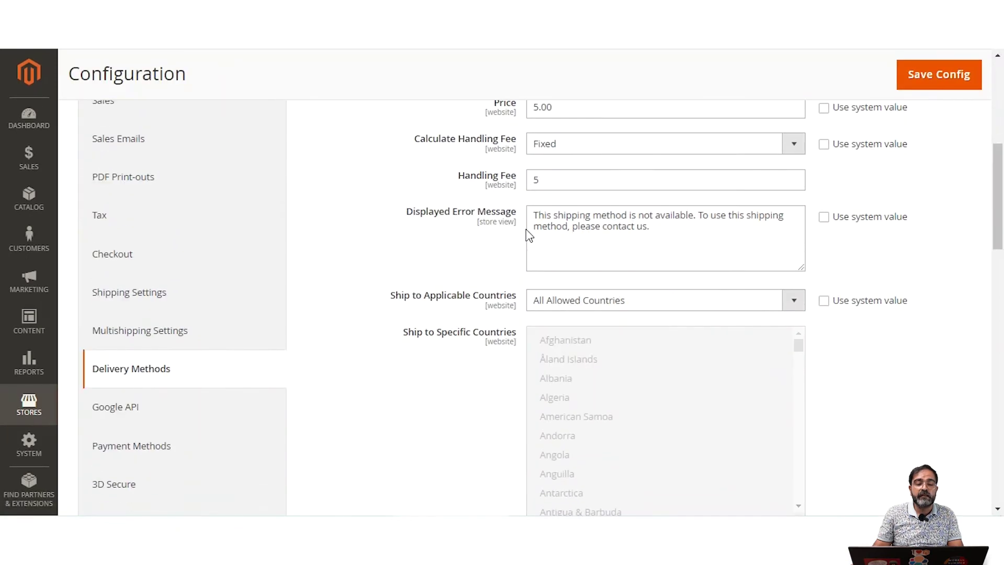
scroll(527, 241, up, 3)
scroll(528, 233, down, 2)
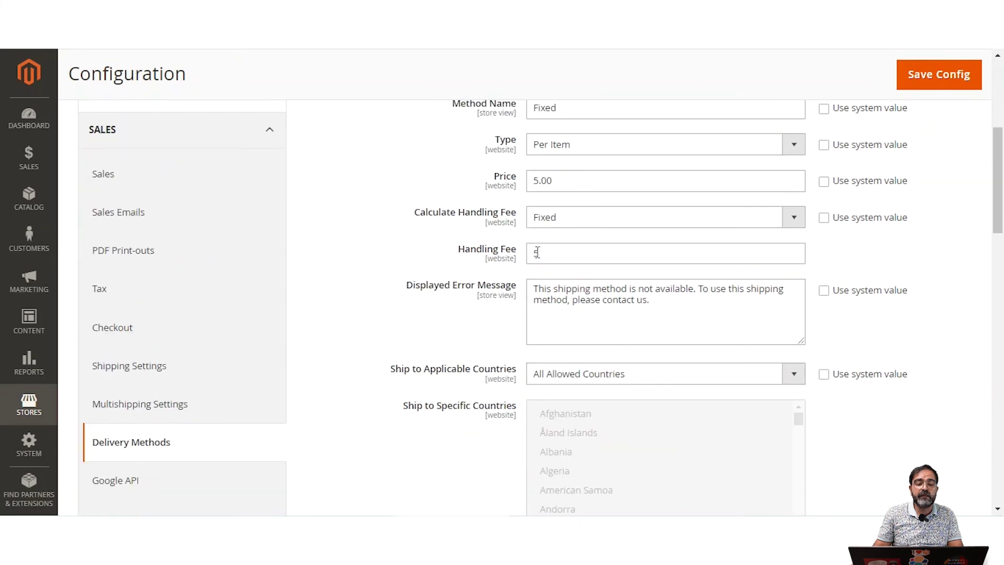
scroll(502, 257, up, 4)
scroll(426, 264, down, 4)
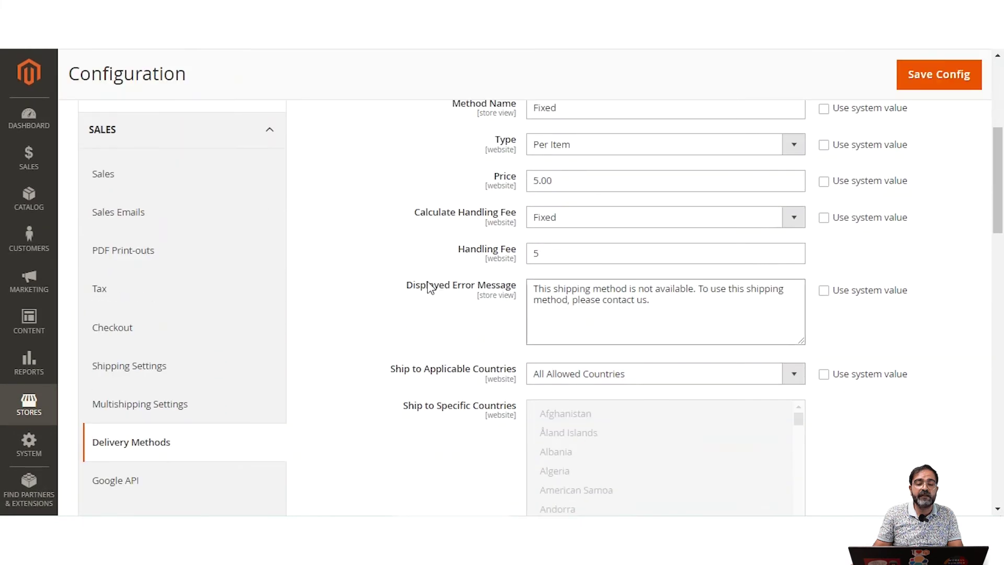
drag(411, 286, 512, 287)
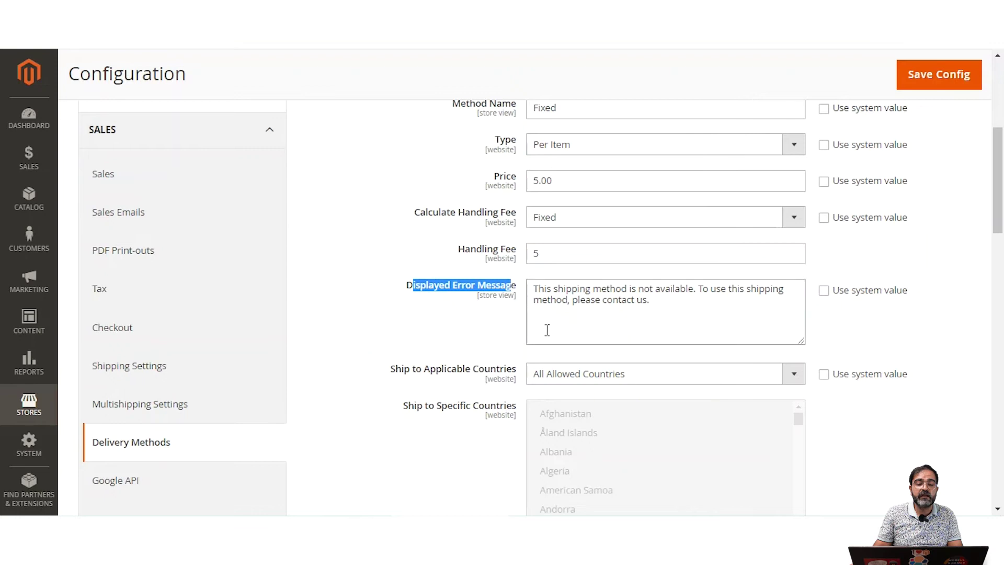
scroll(547, 330, down, 3)
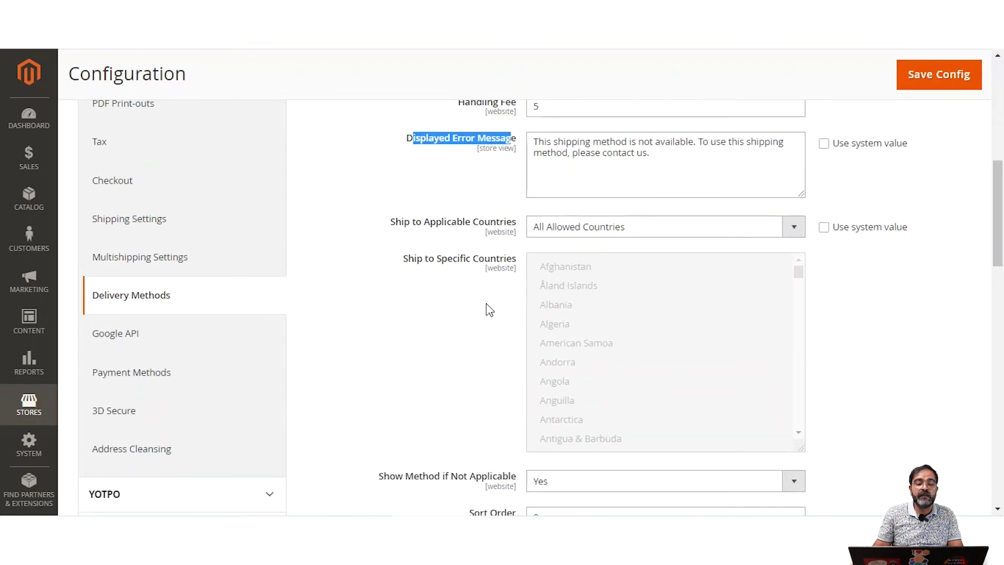
scroll(489, 309, down, 3)
drag(390, 333, 557, 340)
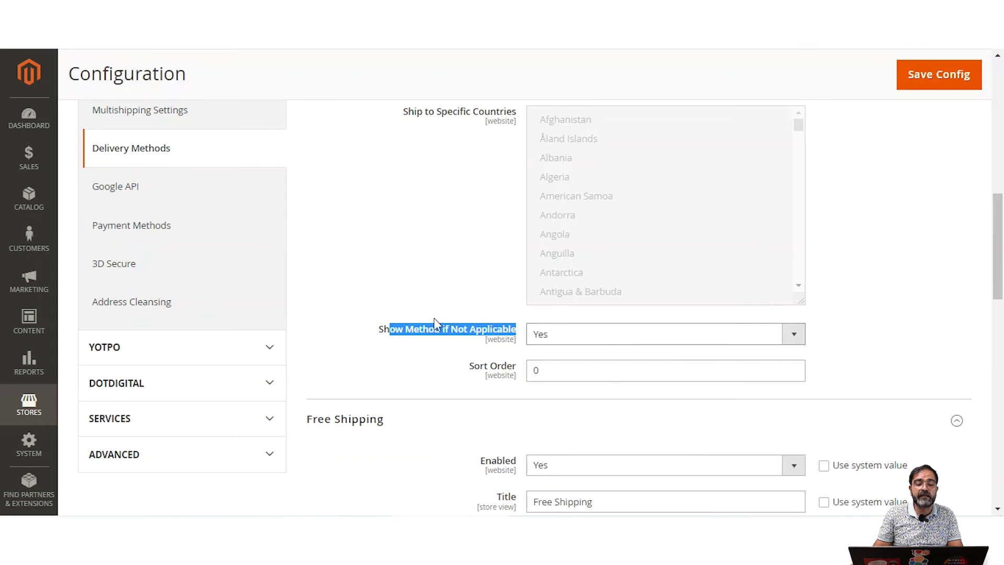
scroll(438, 325, up, 5)
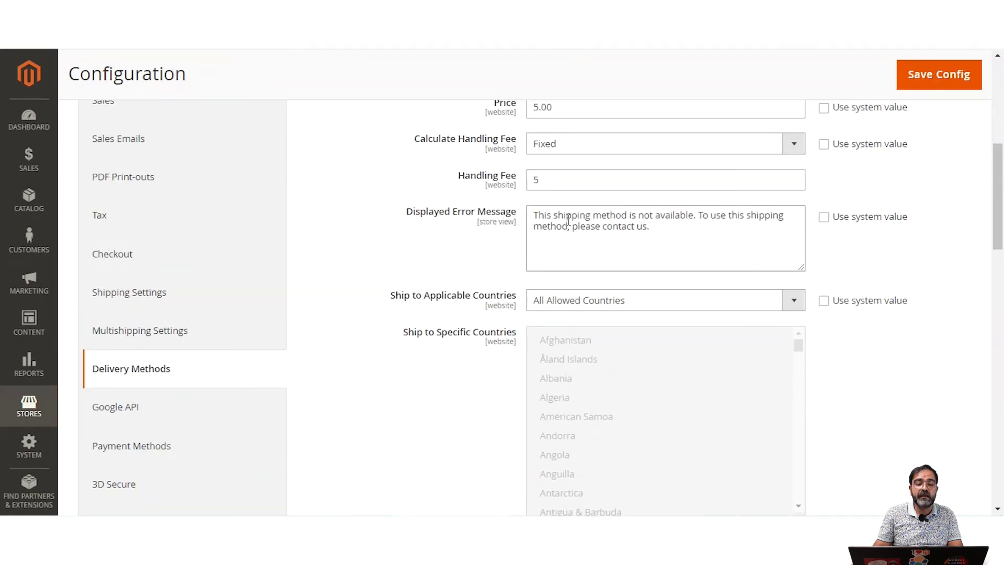
drag(396, 296, 516, 306)
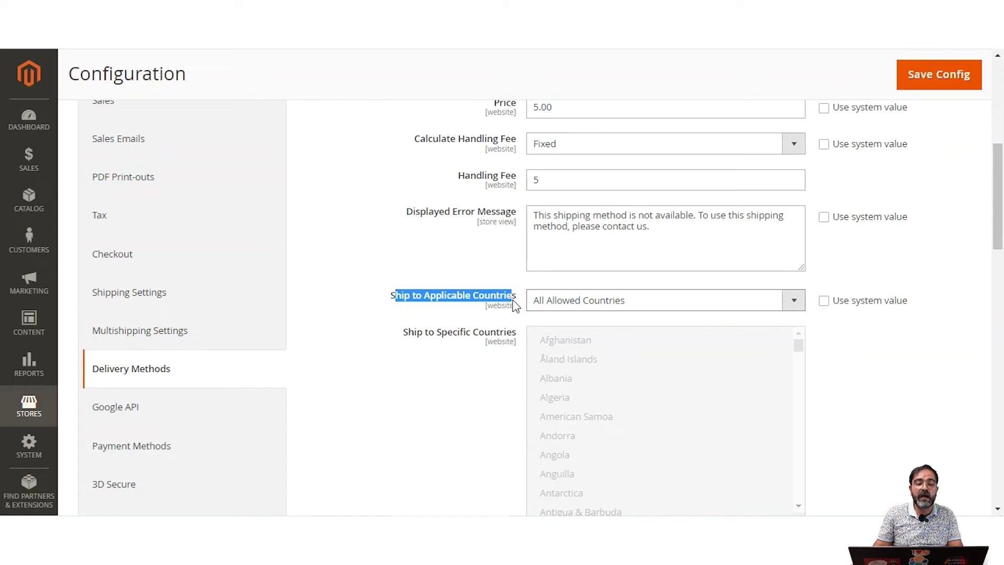
Switch Flat Rate's Ship to Applicable Countries to Specific Countries, then back to All Allowed Countries.
click(636, 307)
click(627, 331)
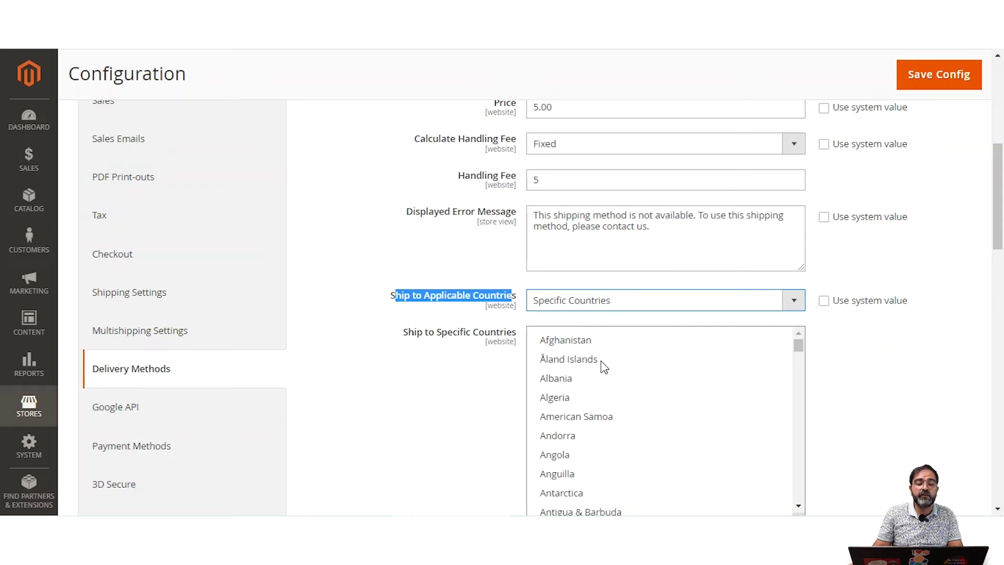
scroll(590, 360, up, 4)
scroll(589, 360, down, 3)
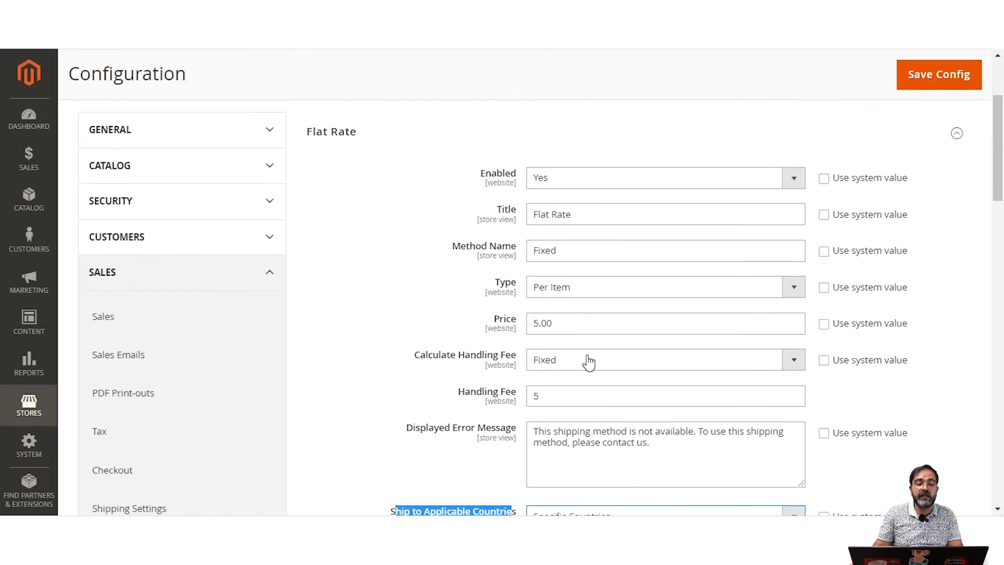
click(588, 373)
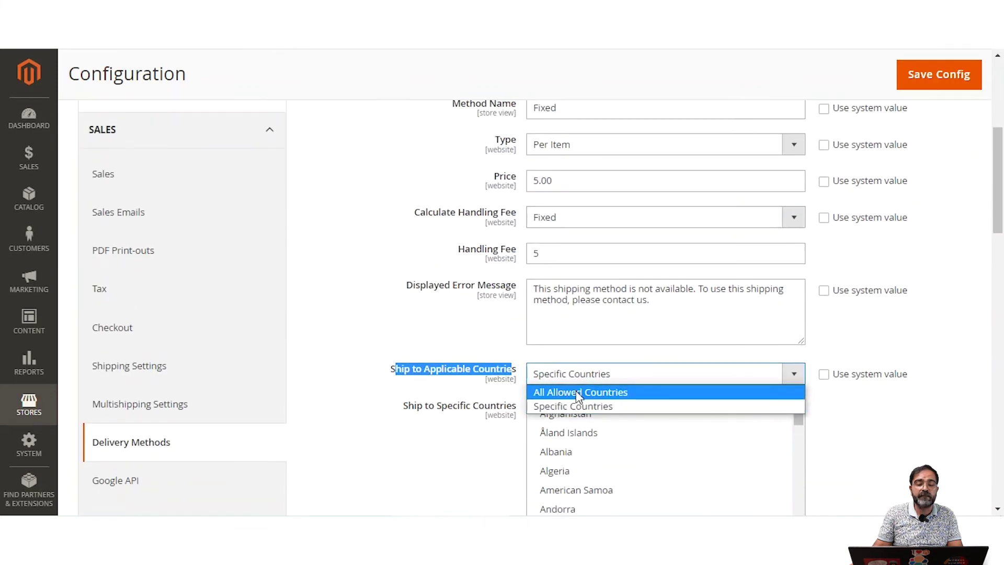
click(578, 390)
scroll(575, 381, down, 8)
scroll(366, 272, up, 10)
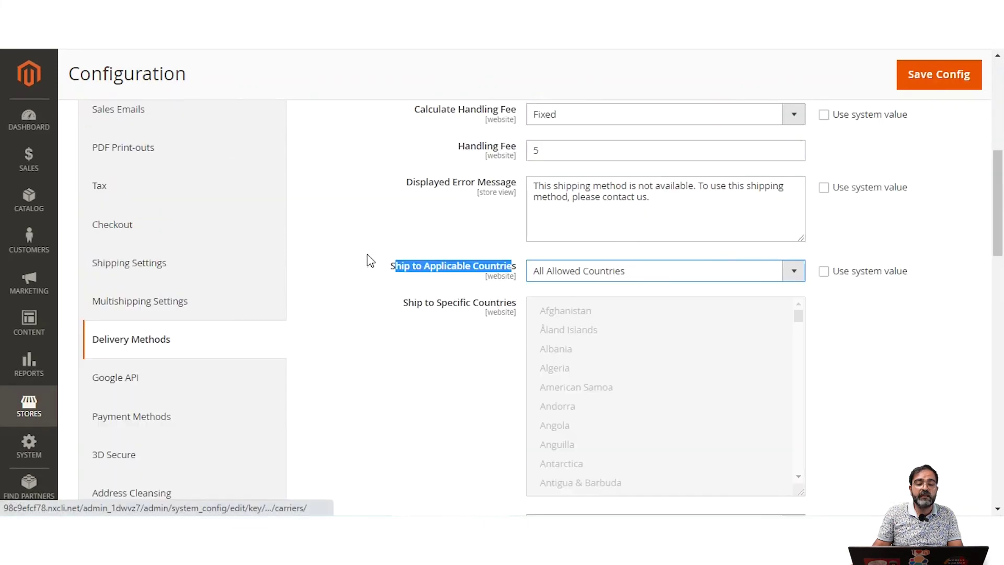
Collapse Flat Rate and review the Free Shipping error message setting.
click(345, 142)
scroll(404, 328, down, 3)
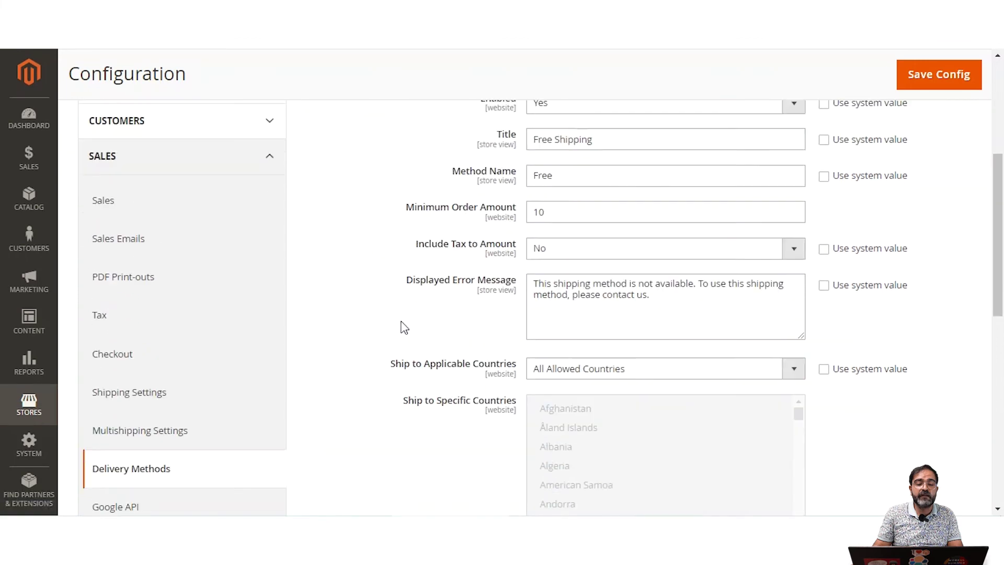
drag(412, 256, 515, 256)
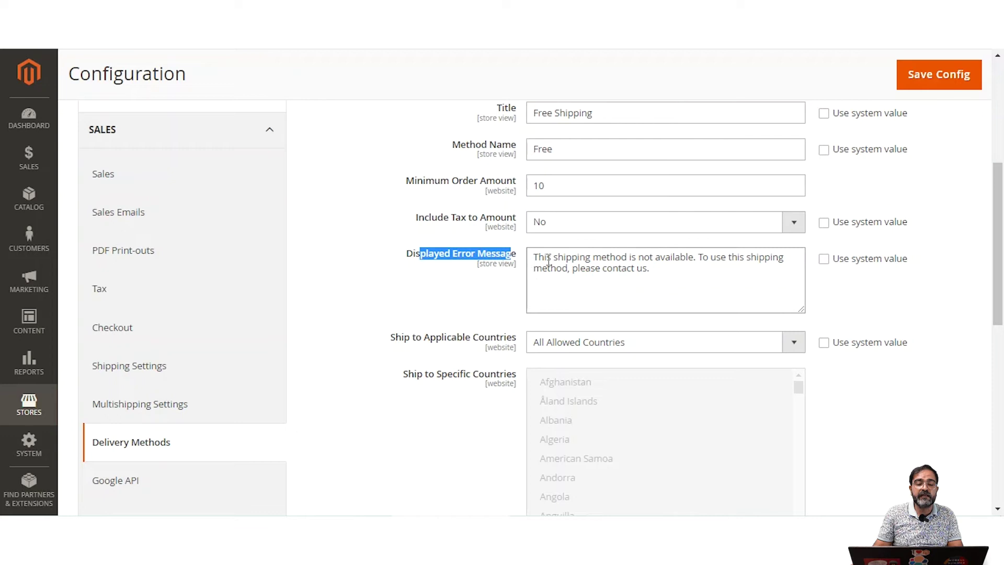
drag(535, 259, 668, 273)
scroll(612, 302, down, 3)
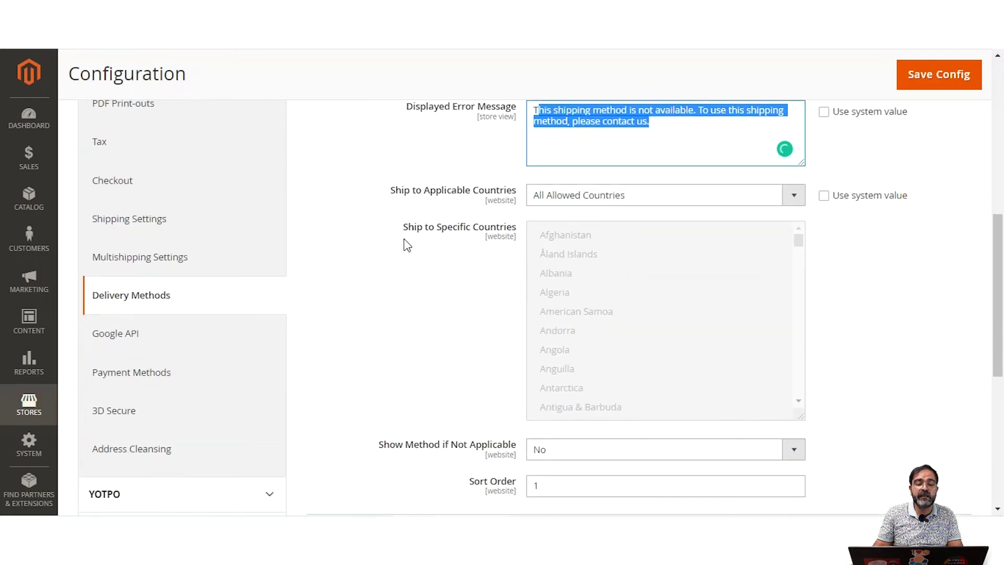
drag(402, 192, 524, 204)
Try Specific Countries (Åland Islands, Albania, Algeria) for Free Shipping, then revert to All Allowed Countries.
click(578, 201)
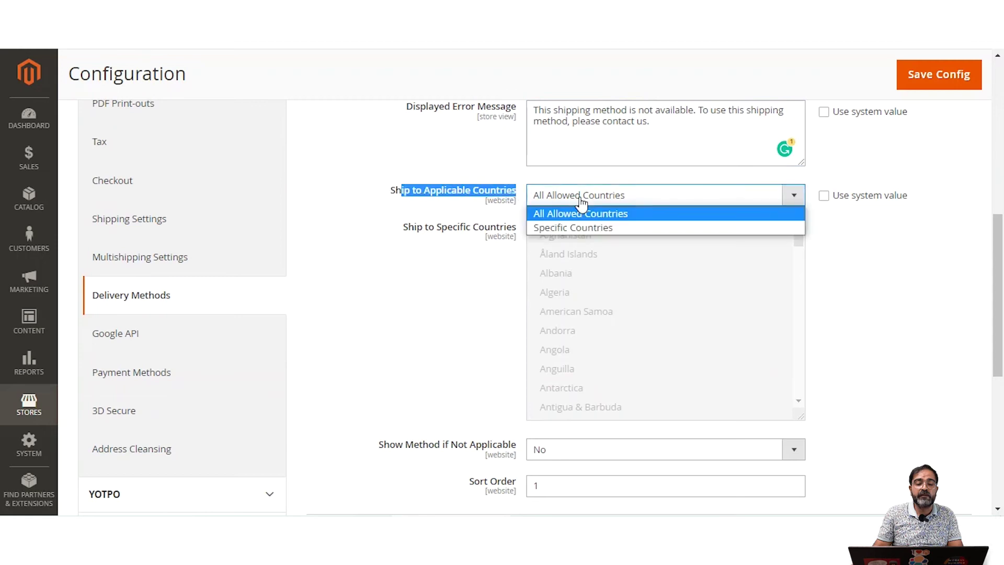
click(582, 229)
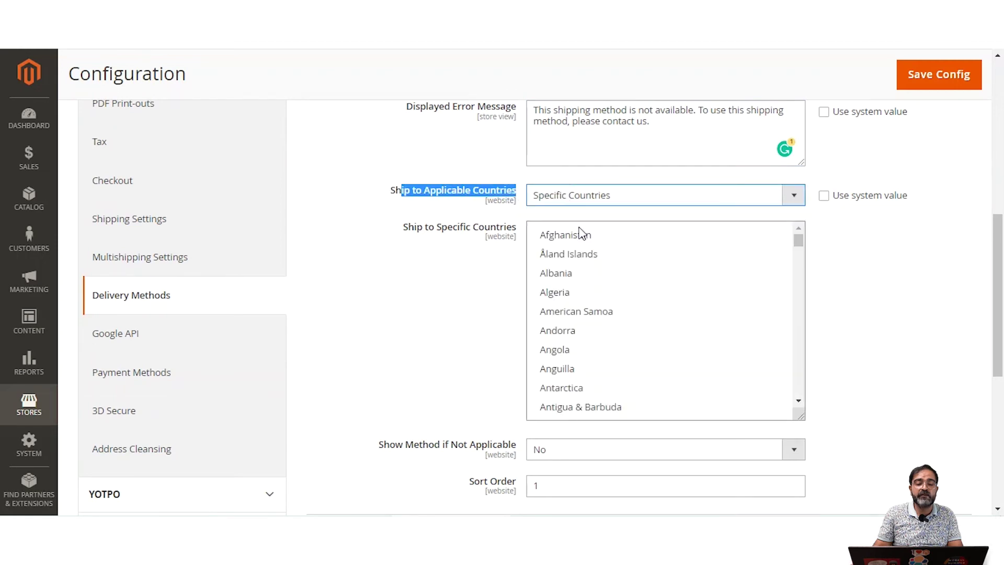
click(575, 254)
ctrl+click(573, 296)
ctrl+click(569, 273)
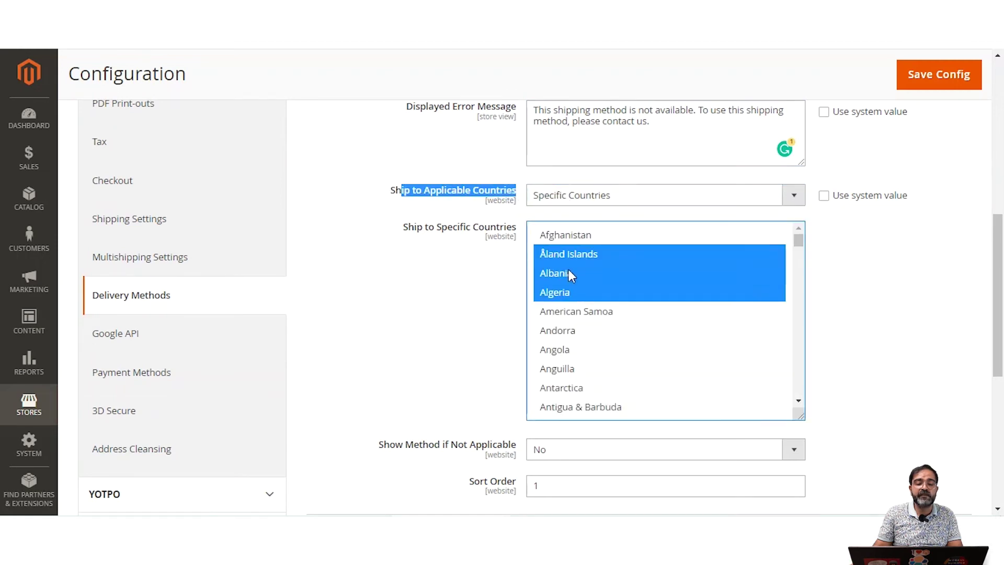
click(592, 202)
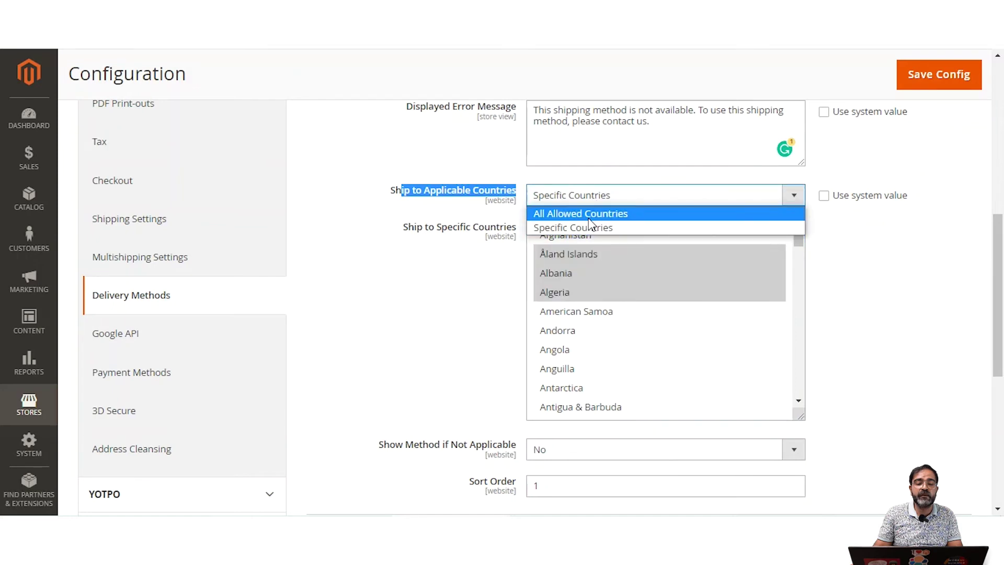
click(588, 218)
scroll(366, 267, up, 5)
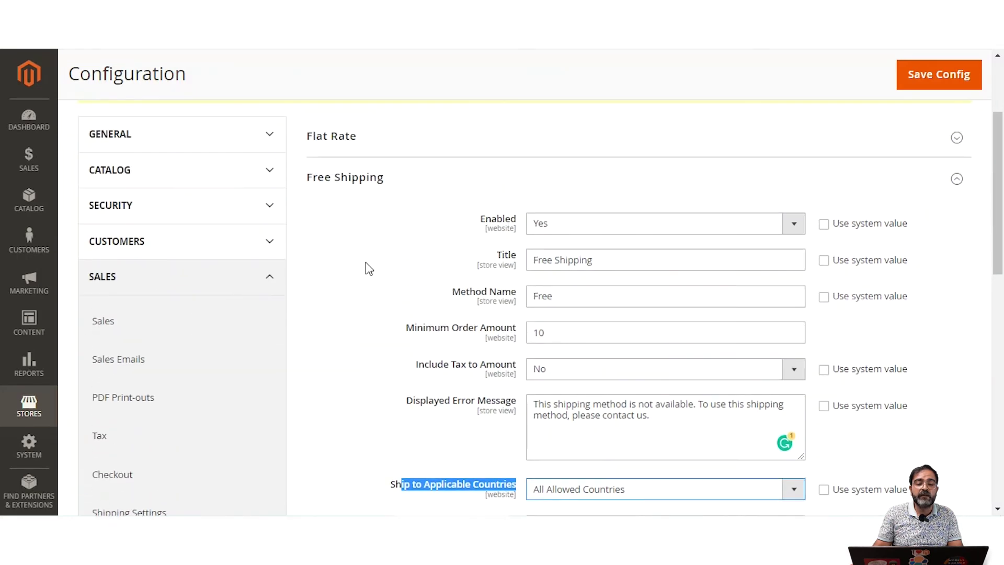
scroll(368, 269, down, 10)
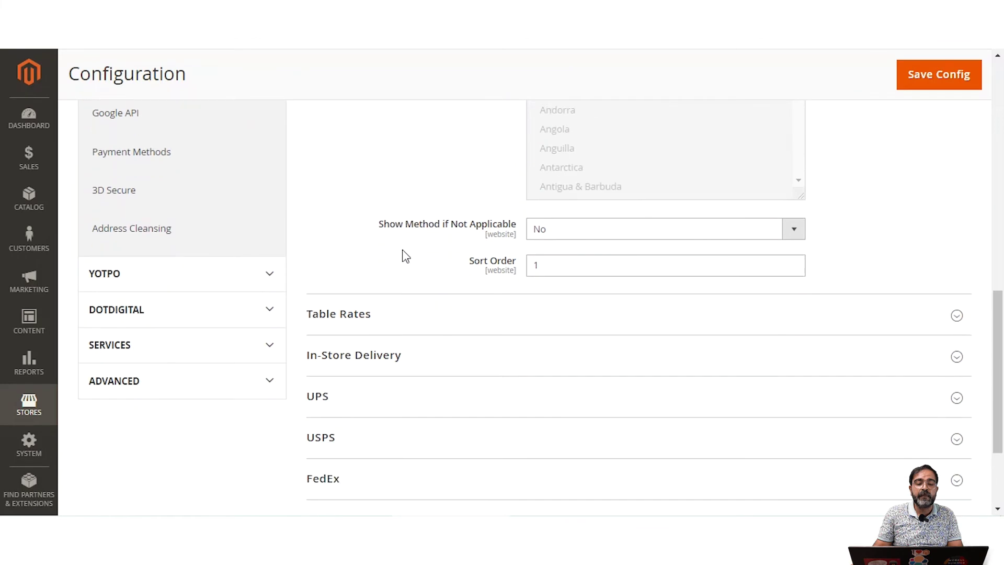
Set Free Shipping's Show Method if Not Applicable to Yes.
drag(384, 225, 516, 232)
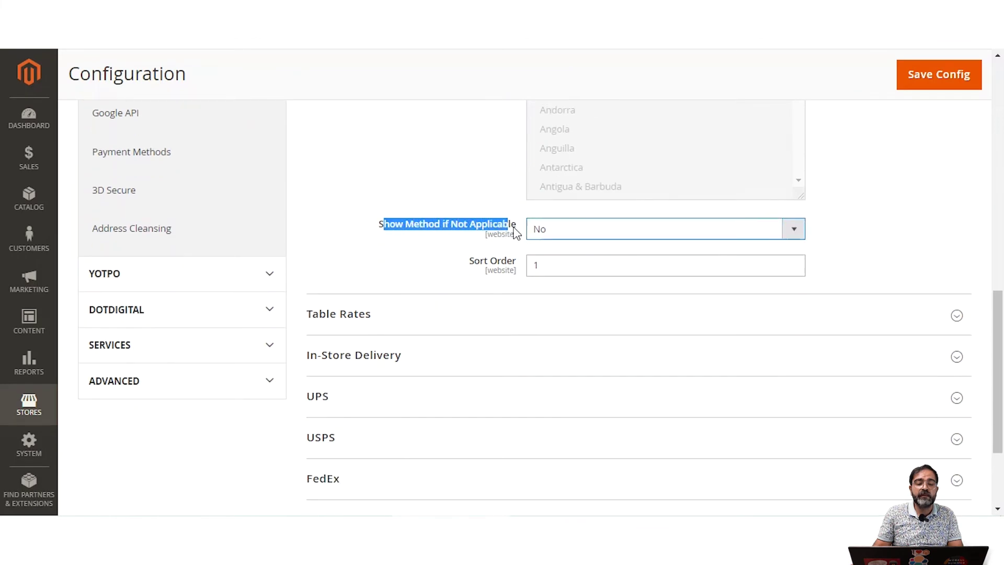
click(548, 234)
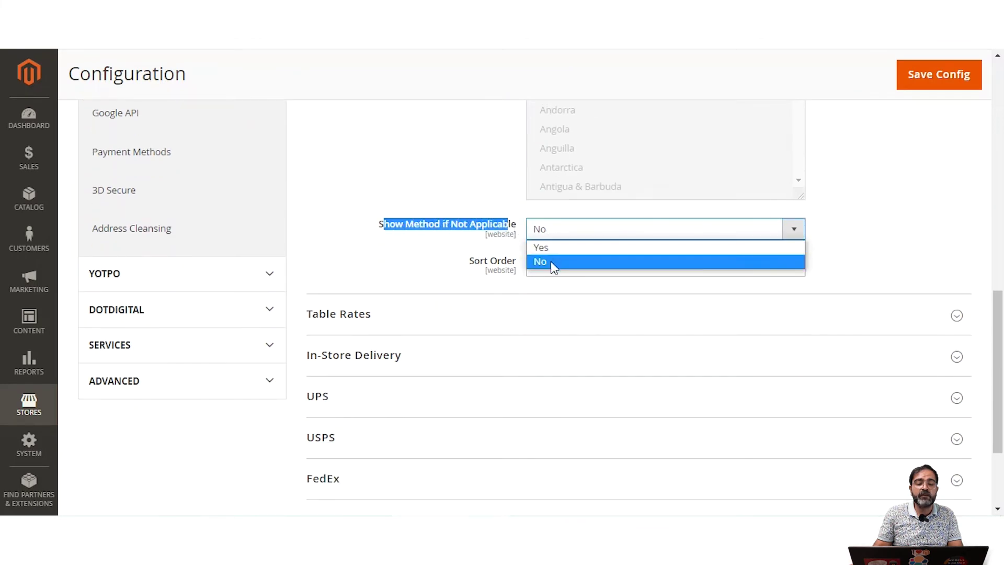
click(431, 245)
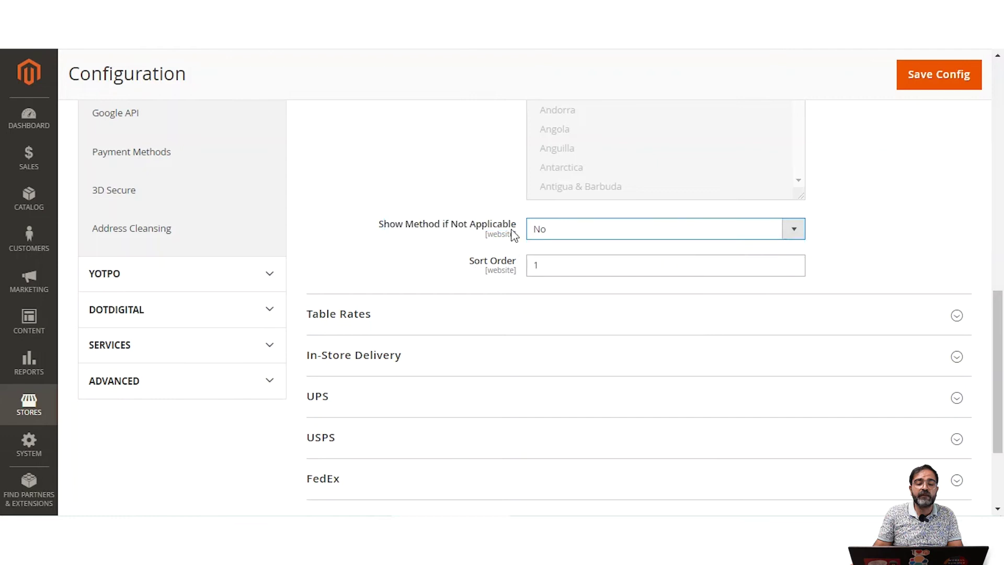
click(565, 240)
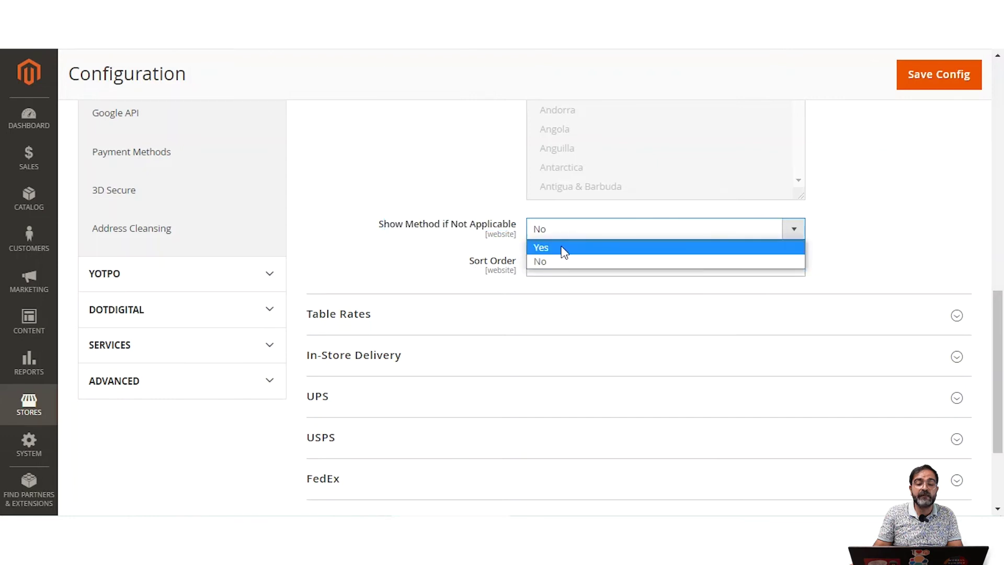
click(564, 252)
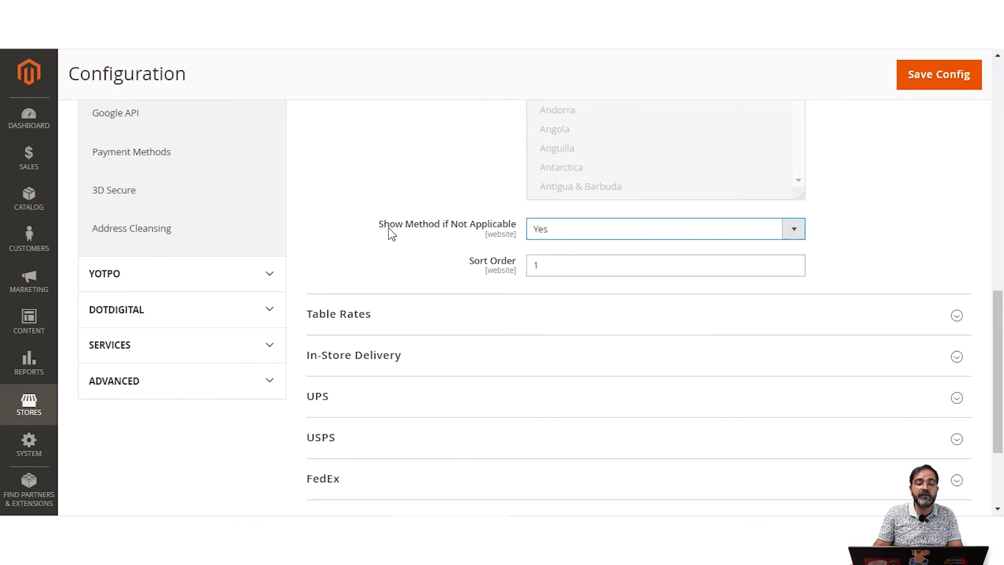
drag(389, 229, 513, 230)
scroll(492, 261, up, 4)
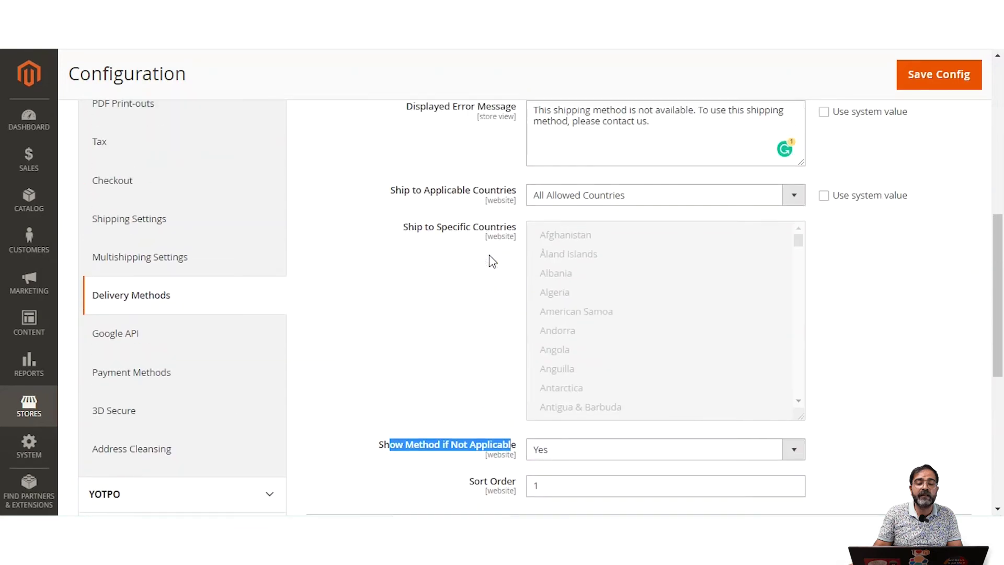
scroll(488, 267, up, 2)
drag(413, 183, 526, 194)
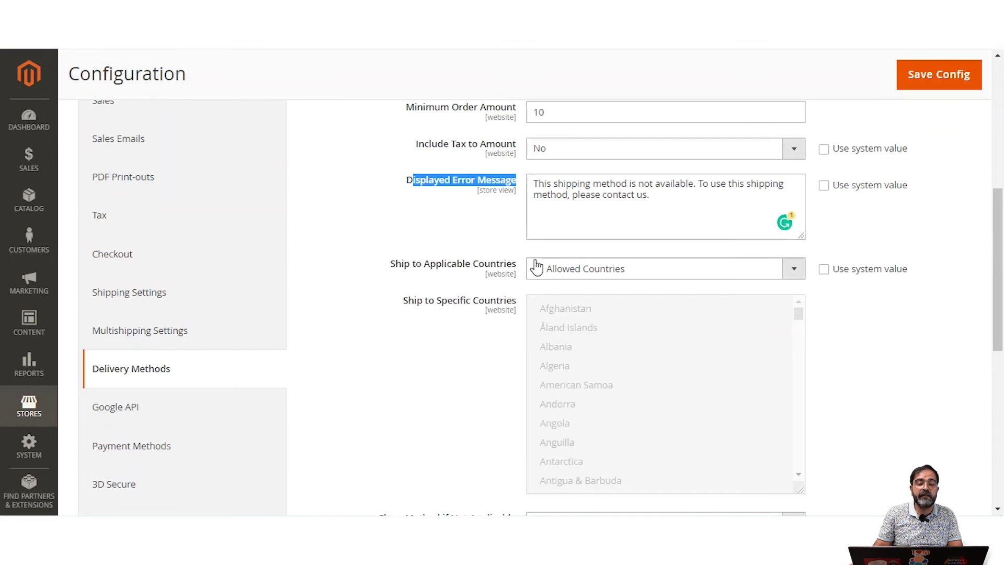
scroll(507, 269, down, 2)
scroll(507, 271, down, 3)
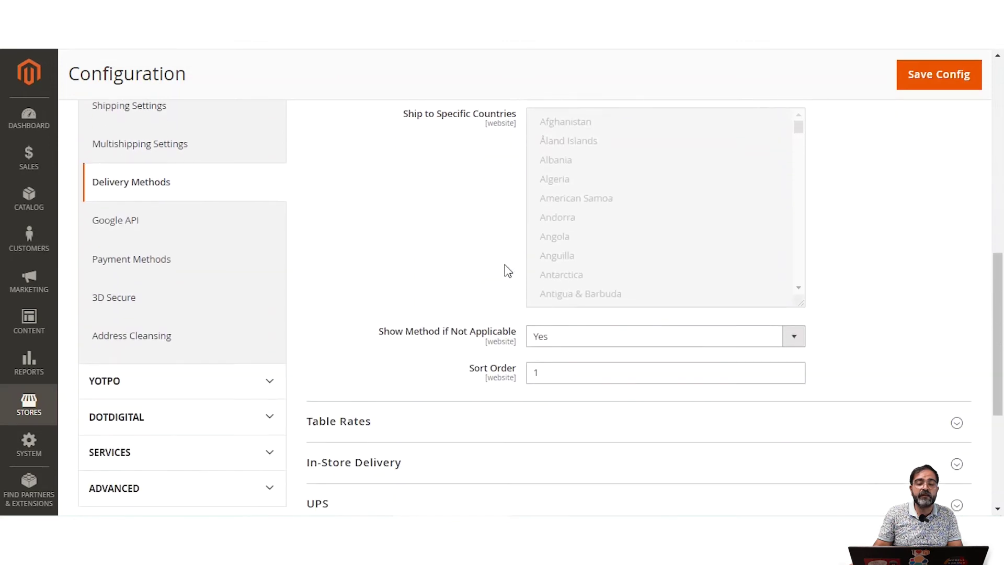
scroll(507, 271, up, 8)
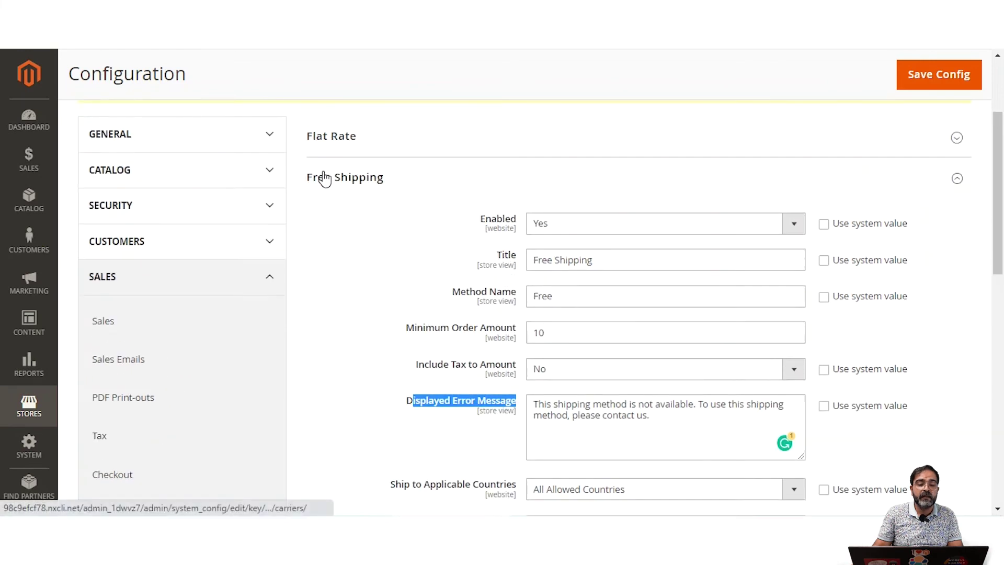
Collapse Free Shipping, expand Table Rates, and keep the Weight vs. Destination condition.
click(321, 176)
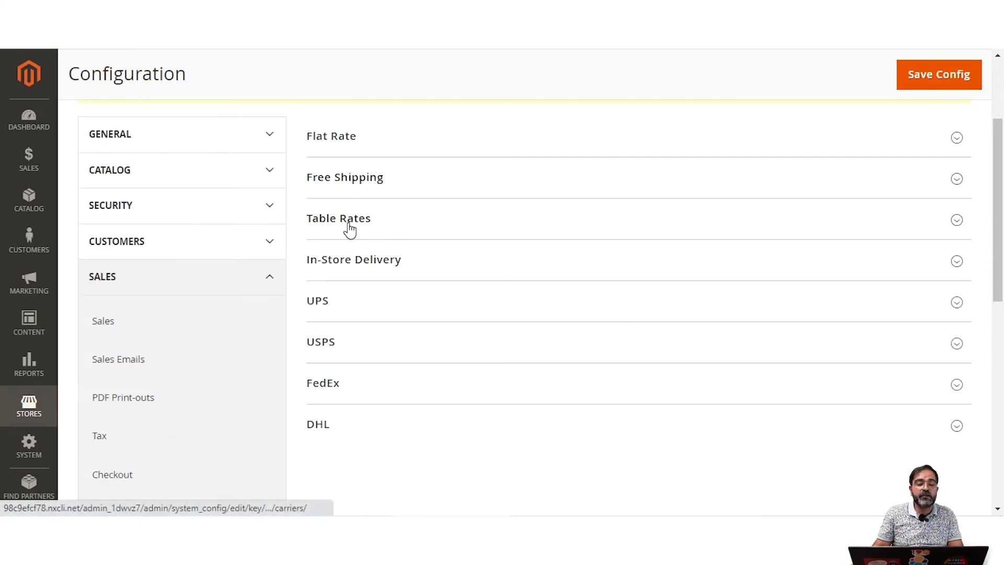
click(341, 227)
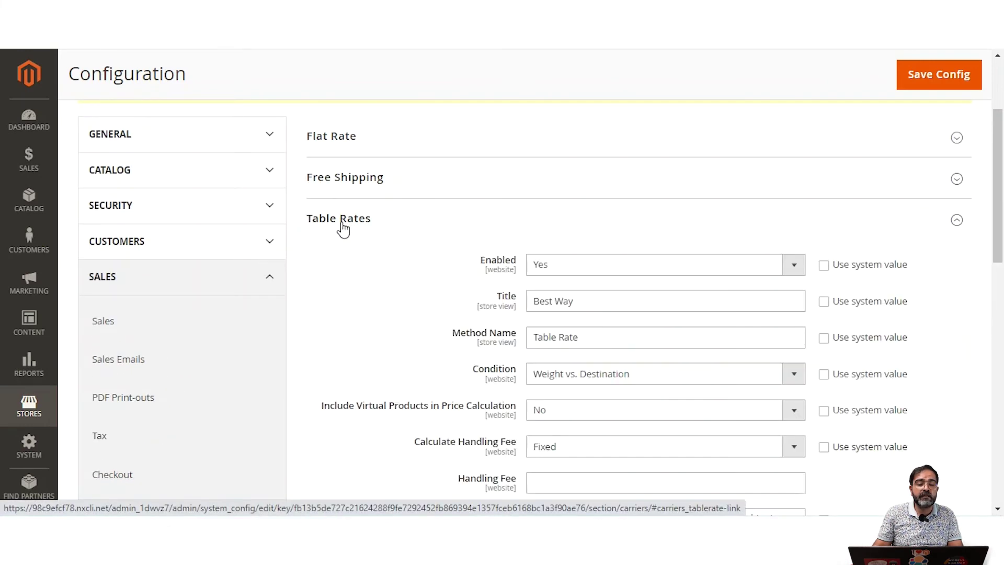
scroll(549, 294, down, 5)
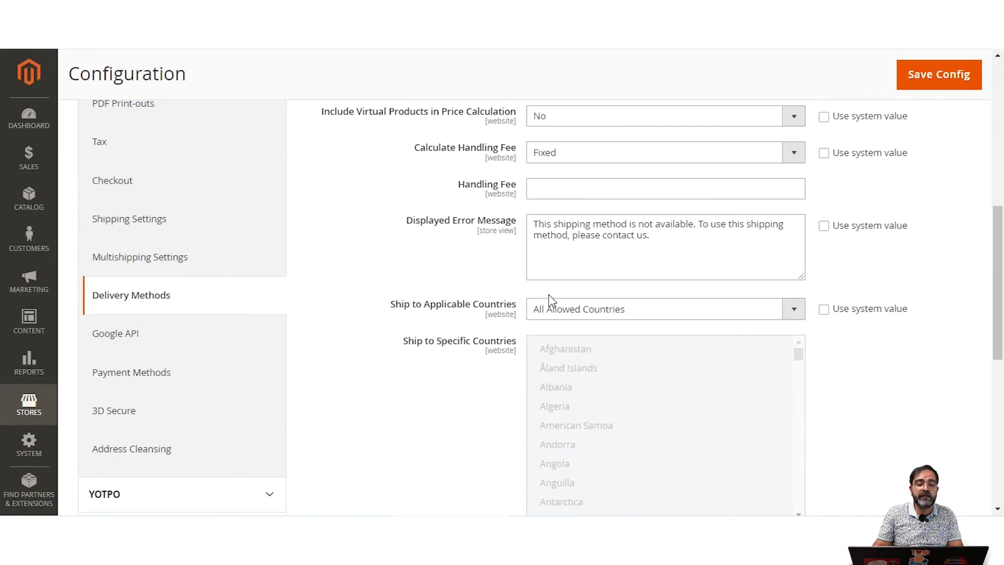
scroll(548, 294, up, 6)
scroll(548, 294, up, 3)
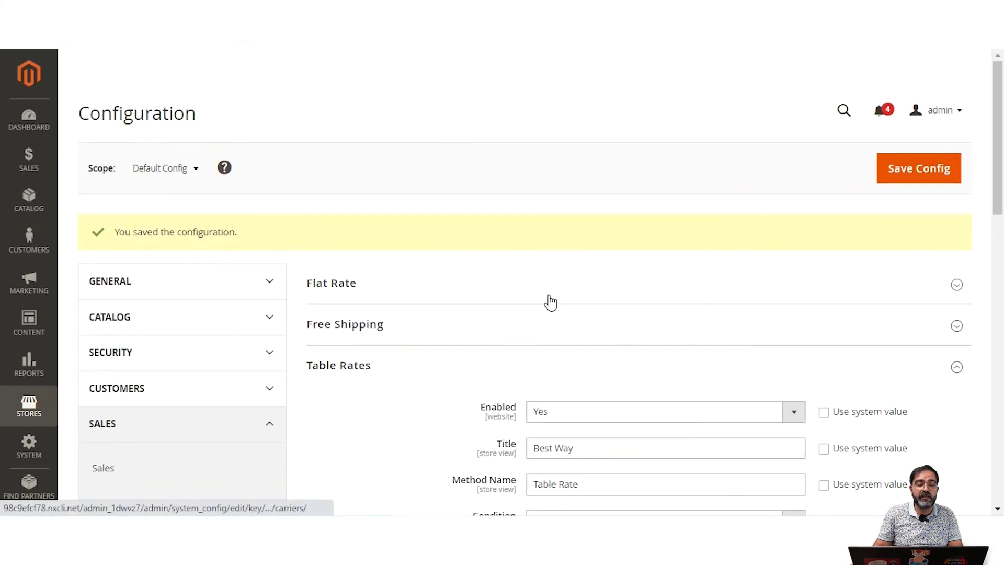
scroll(548, 298, down, 4)
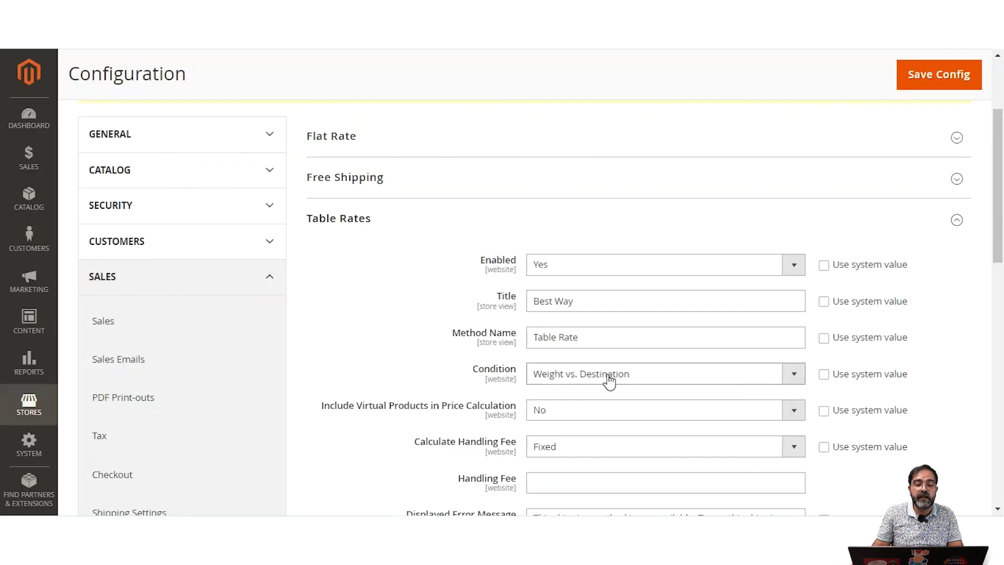
click(608, 379)
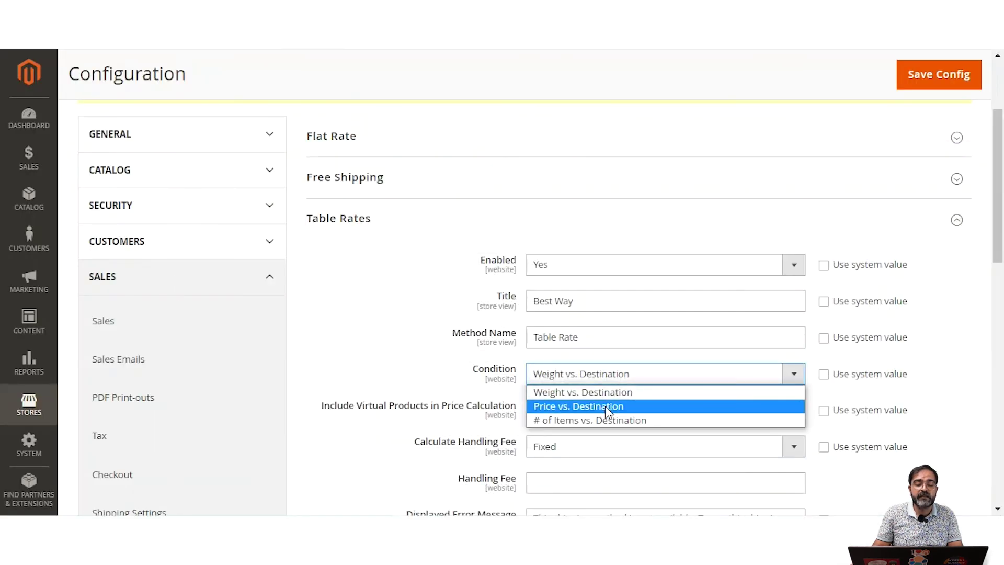
click(587, 513)
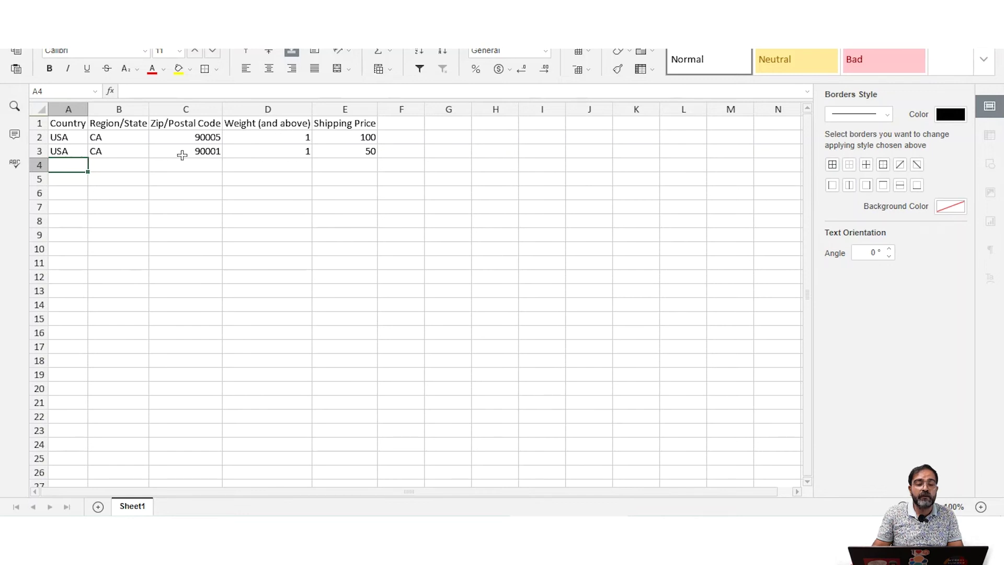
key(Up)
key(Up)
key(Right)
key(Right)
key(Right)
key(Right)
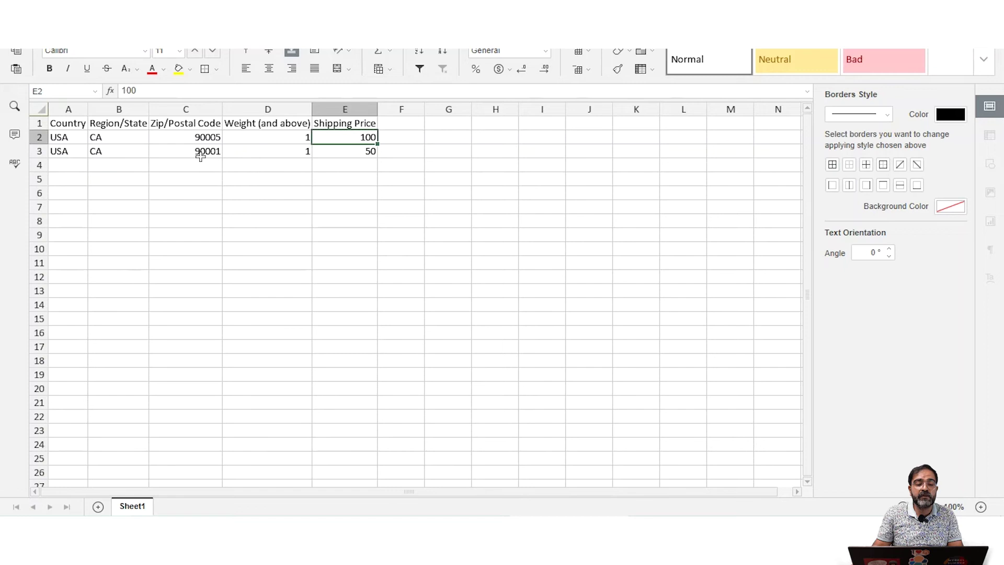
click(214, 152)
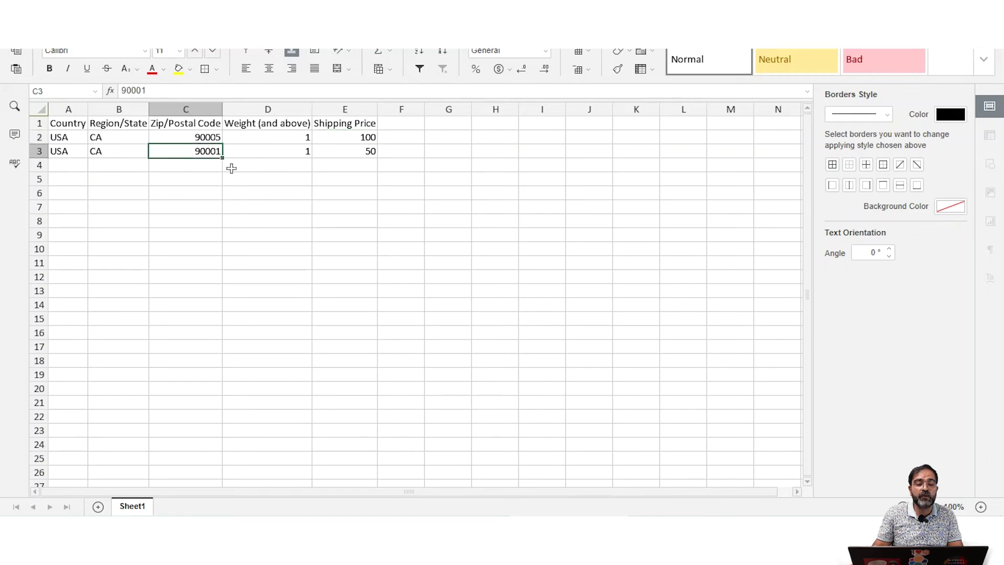
click(300, 152)
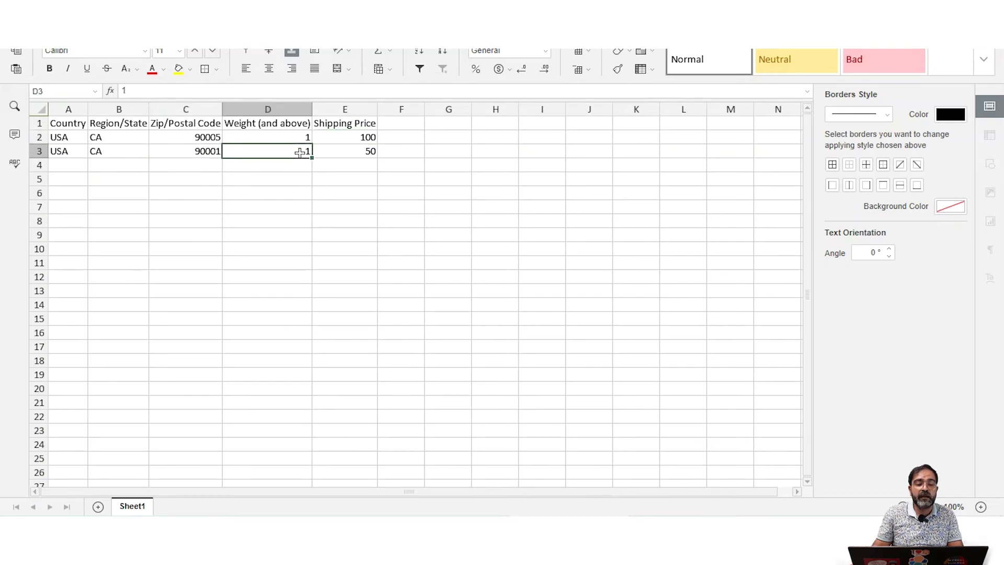
click(363, 157)
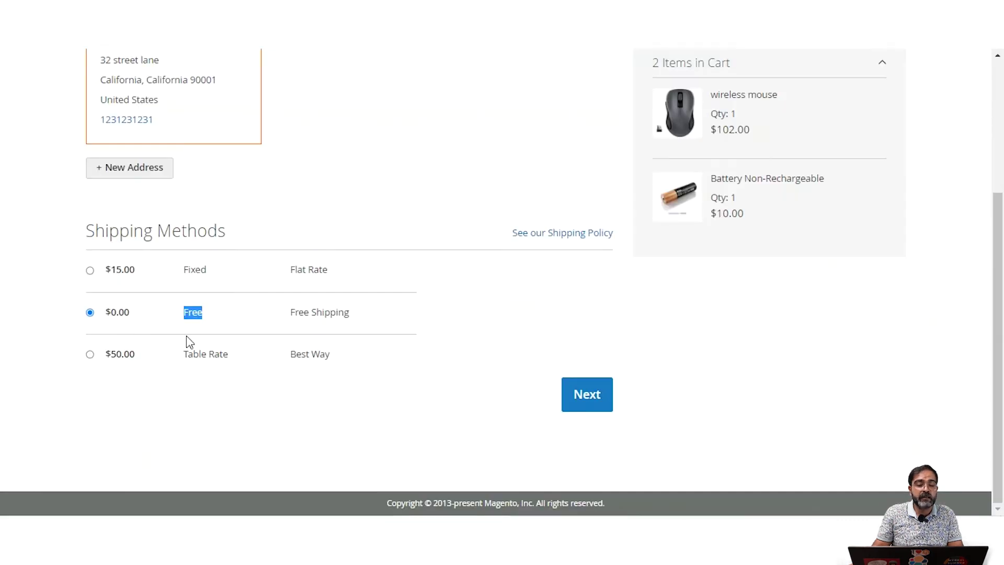
Change the cart estimate Zip/Postal Code from 90001 to 90005 and recalculate the shipping rates.
scroll(115, 367, up, 3)
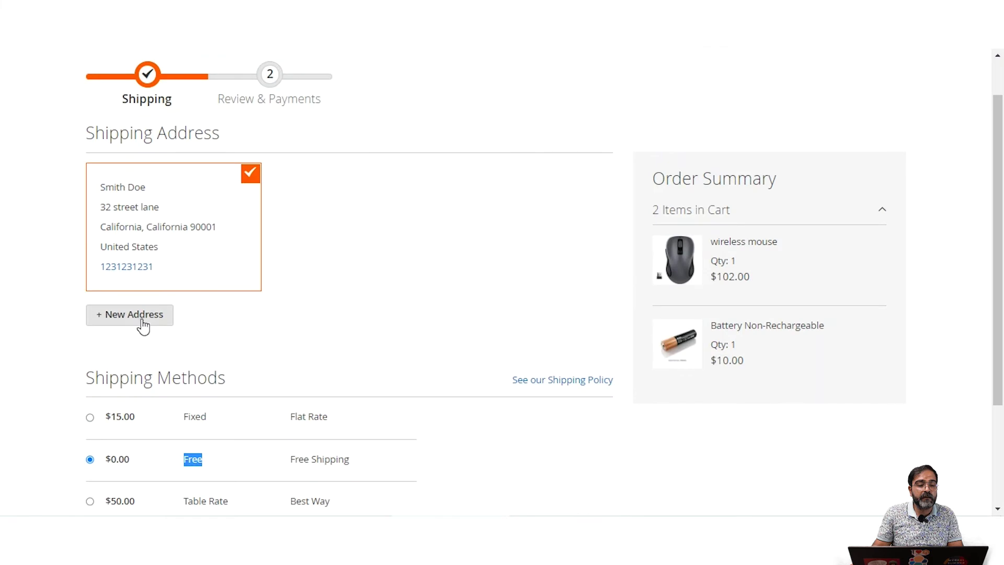
scroll(346, 282, up, 1)
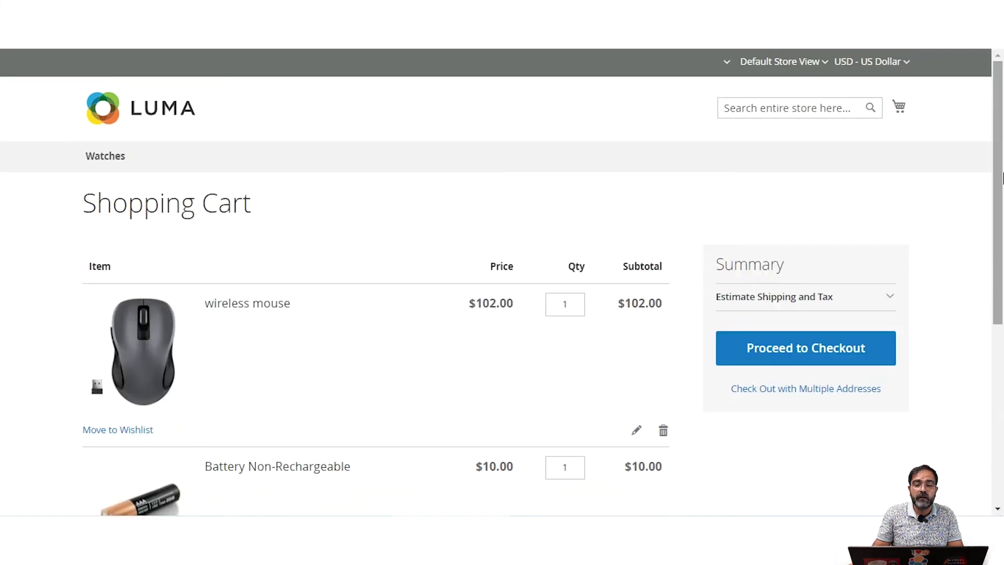
scroll(1003, 229, down, 3)
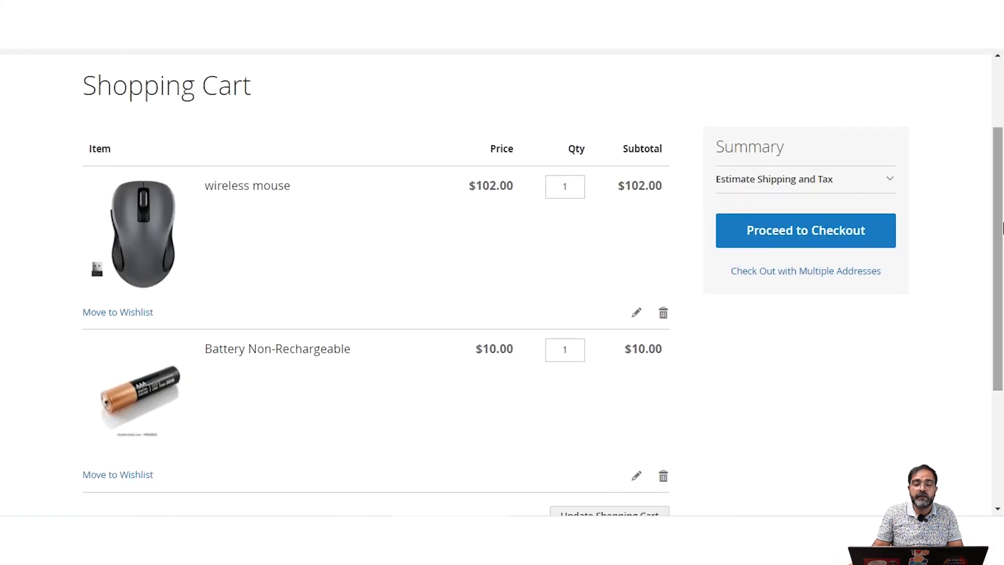
click(810, 183)
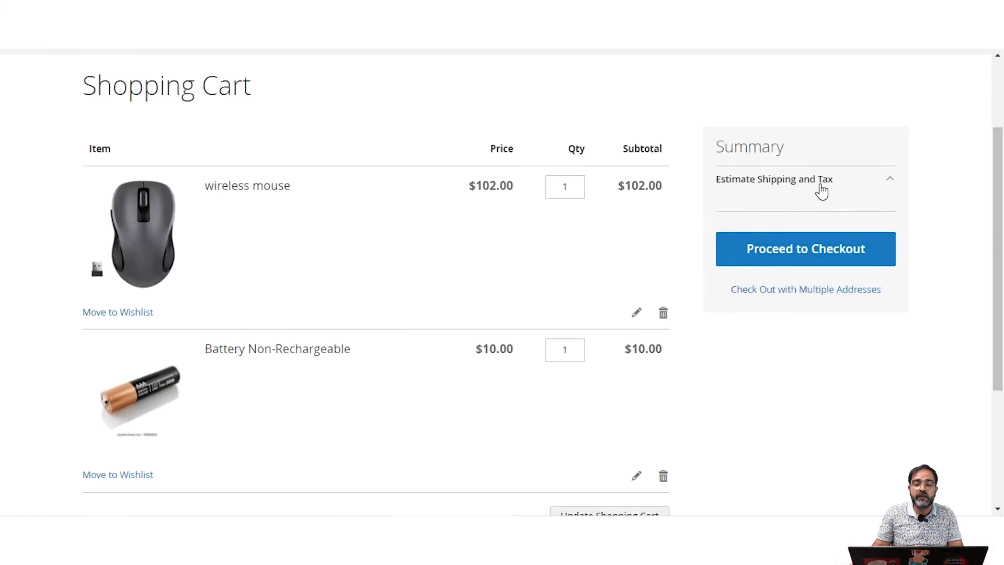
scroll(761, 283, down, 2)
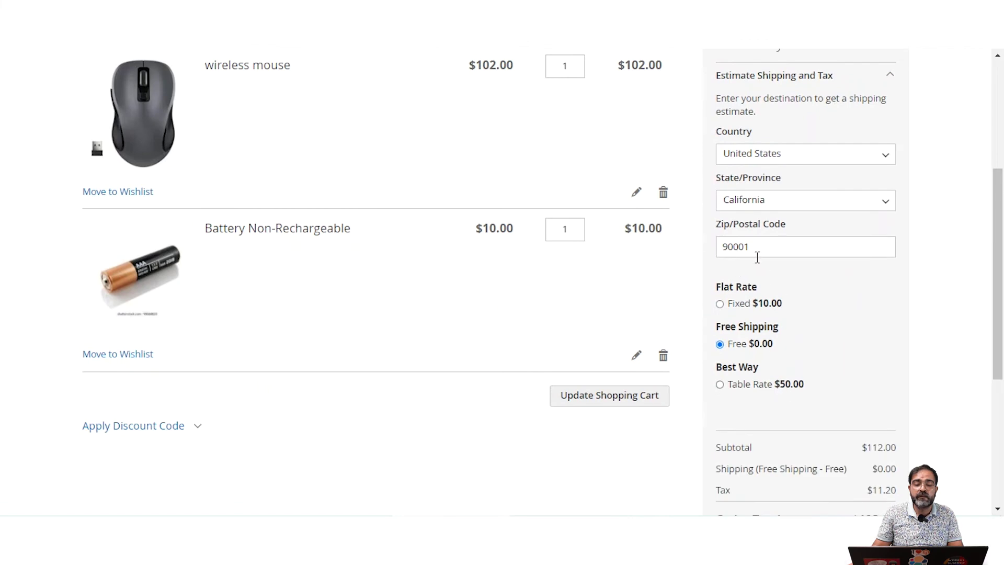
click(748, 248)
key(BackSpace)
text(5)
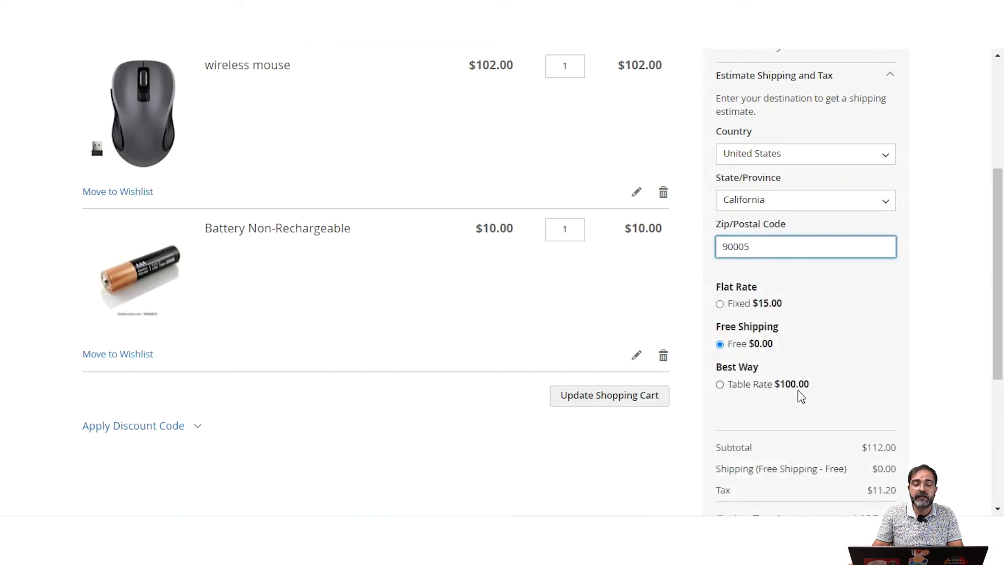
scroll(796, 358, down, 5)
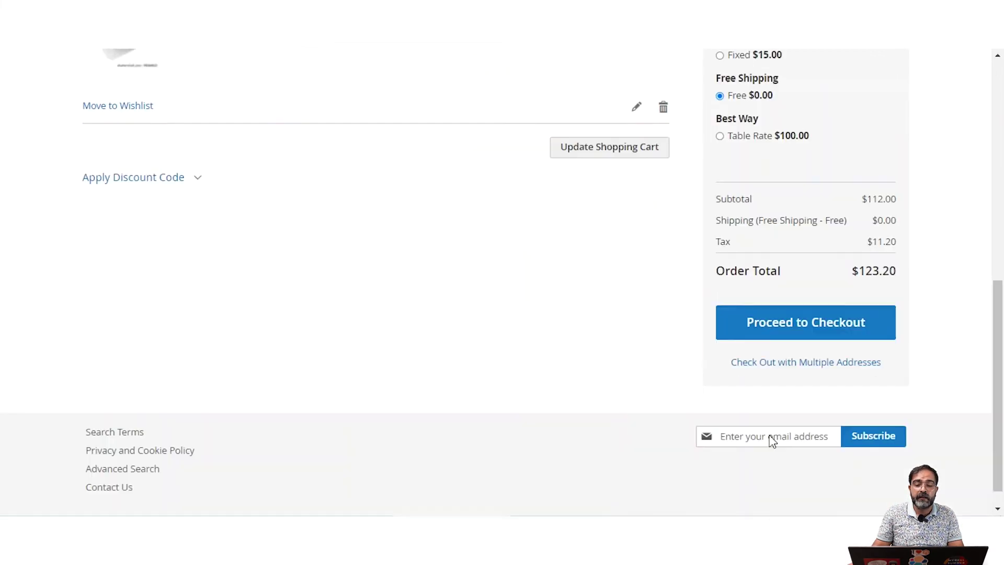
click(789, 297)
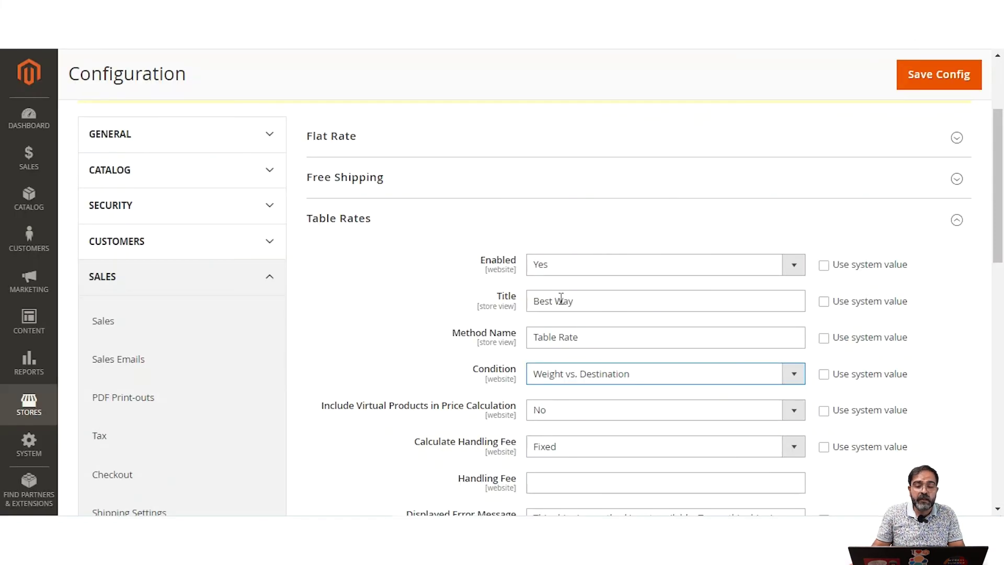
click(606, 271)
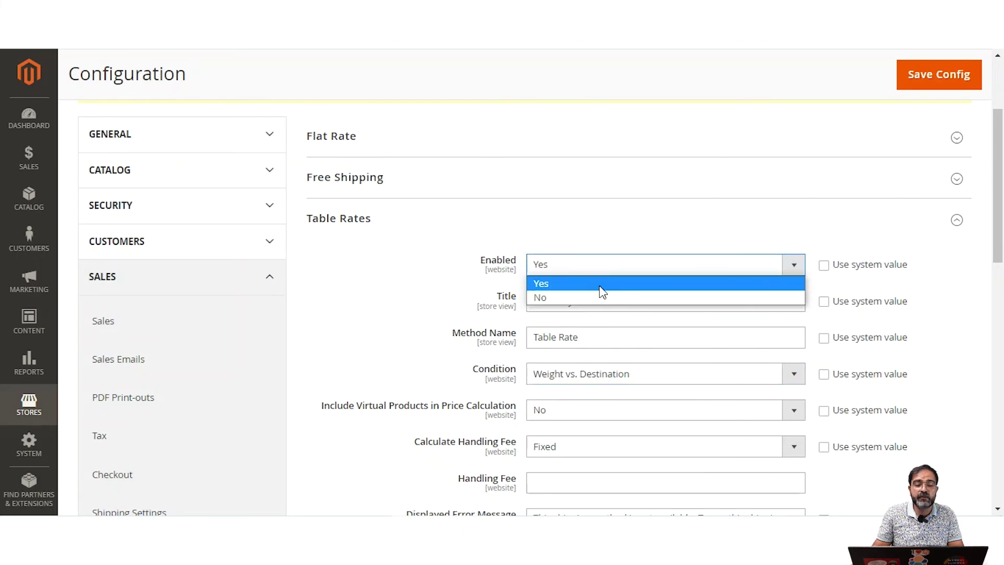
click(601, 286)
click(590, 298)
drag(590, 298, 520, 303)
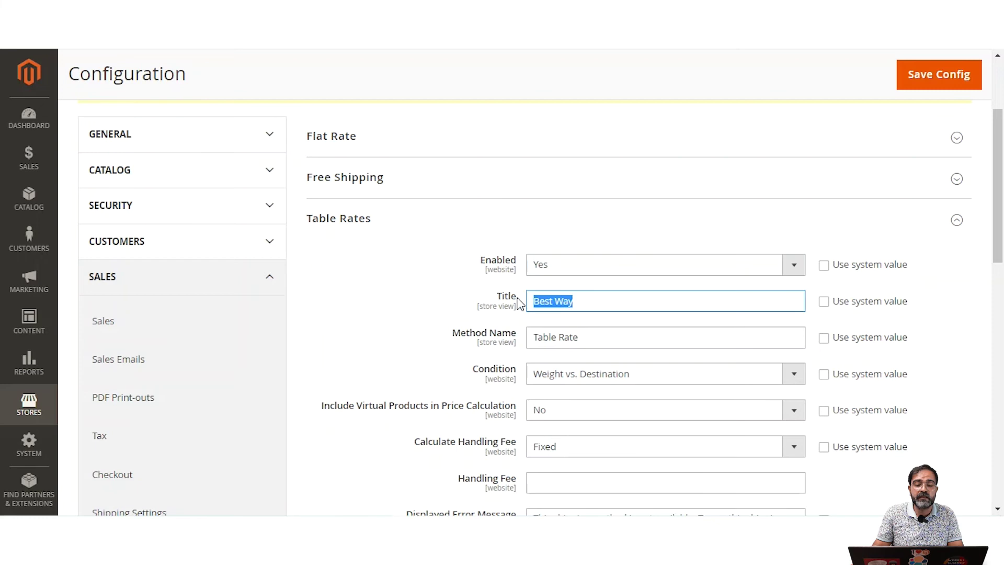
drag(606, 345, 489, 343)
scroll(549, 314, down, 3)
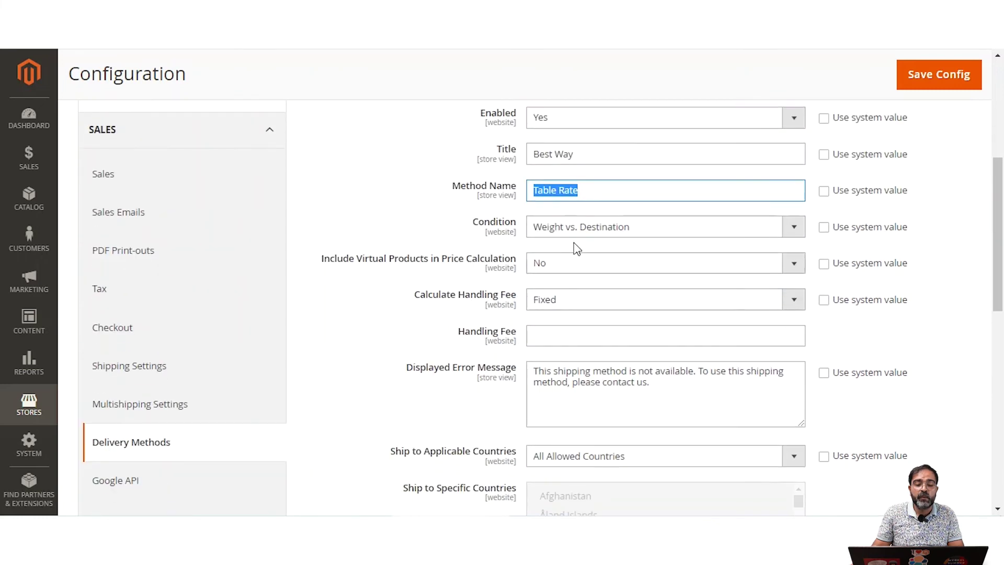
click(591, 229)
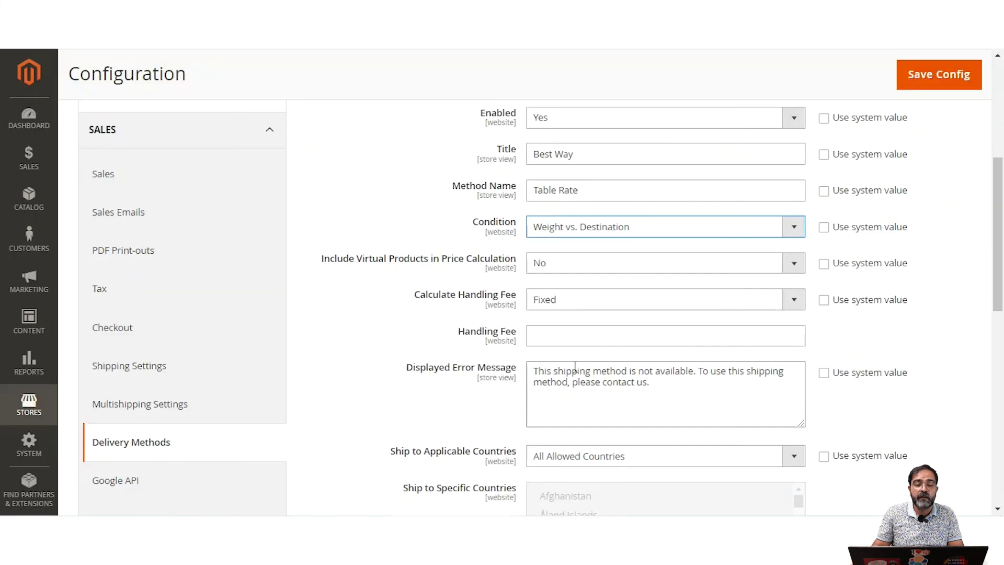
click(596, 226)
click(593, 272)
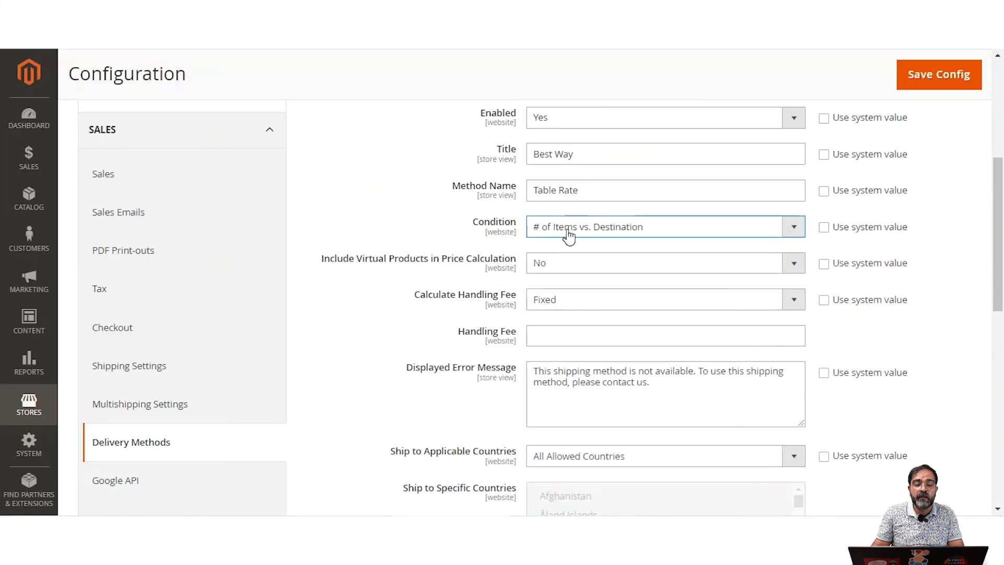
click(567, 232)
click(568, 247)
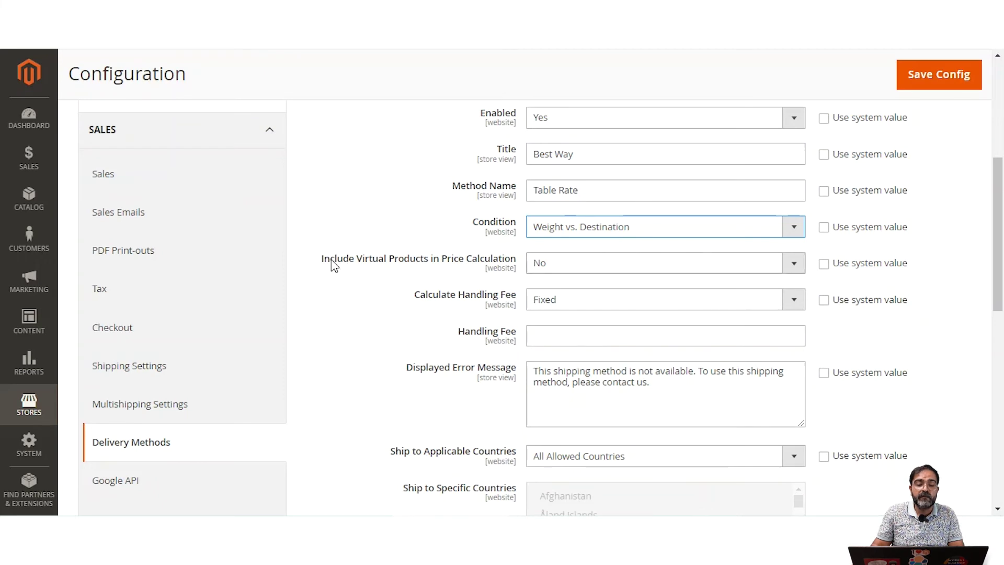
drag(330, 261, 530, 266)
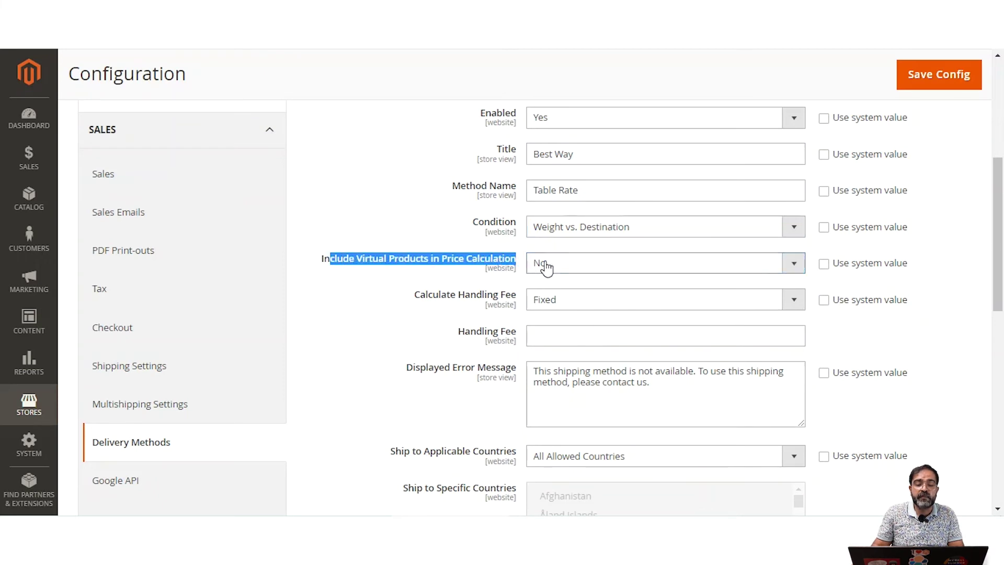
click(552, 264)
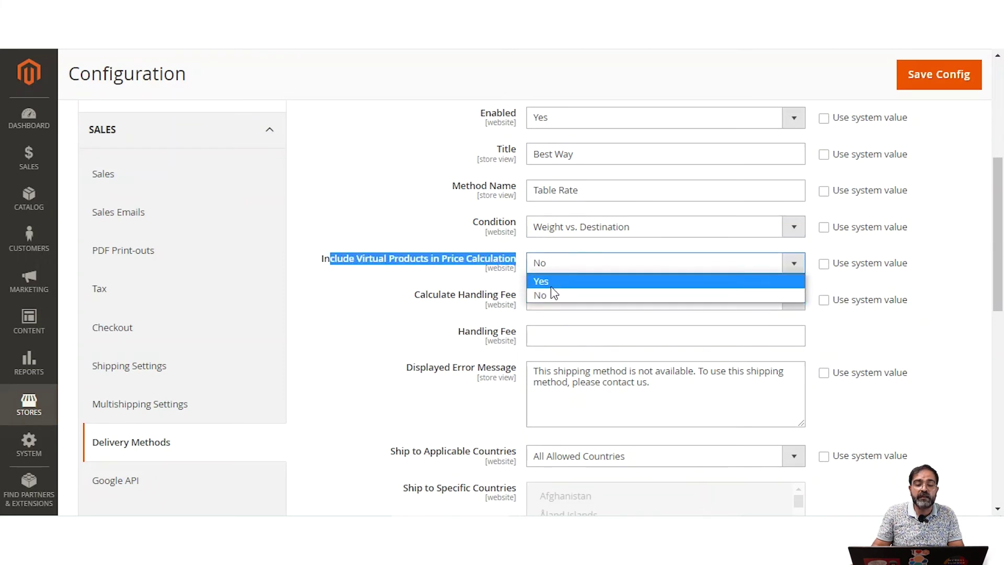
click(440, 296)
drag(416, 296, 522, 303)
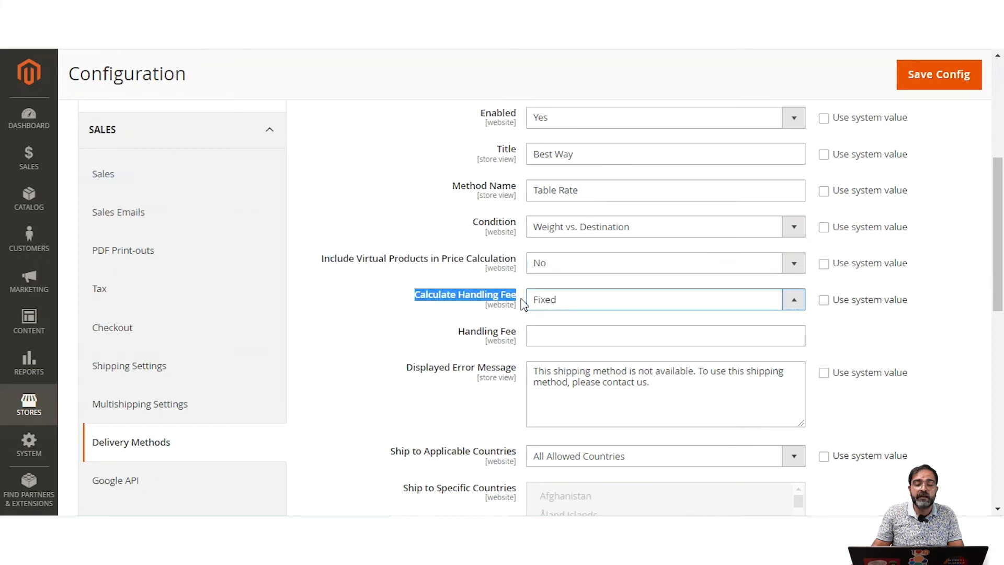
click(533, 336)
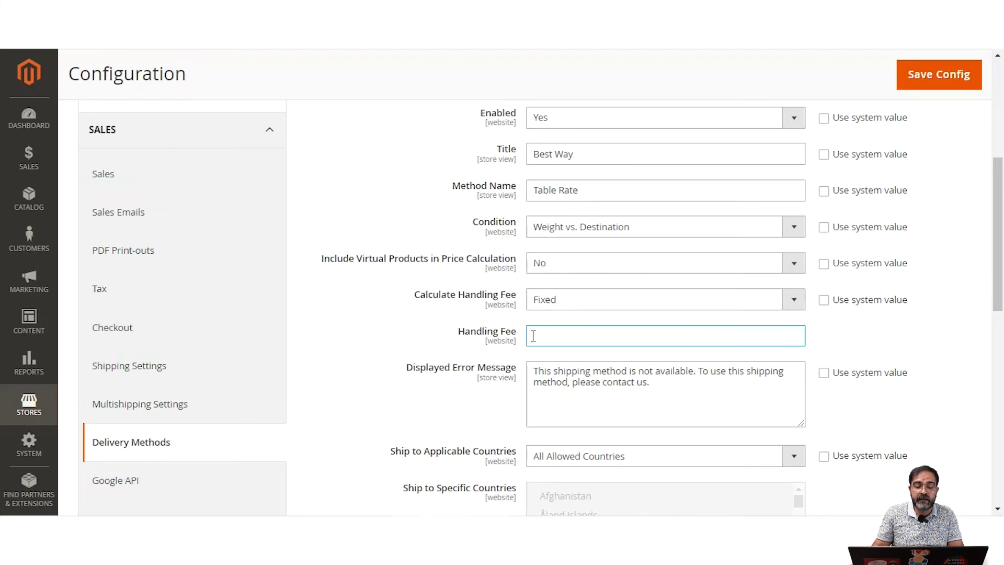
scroll(533, 336, down, 3)
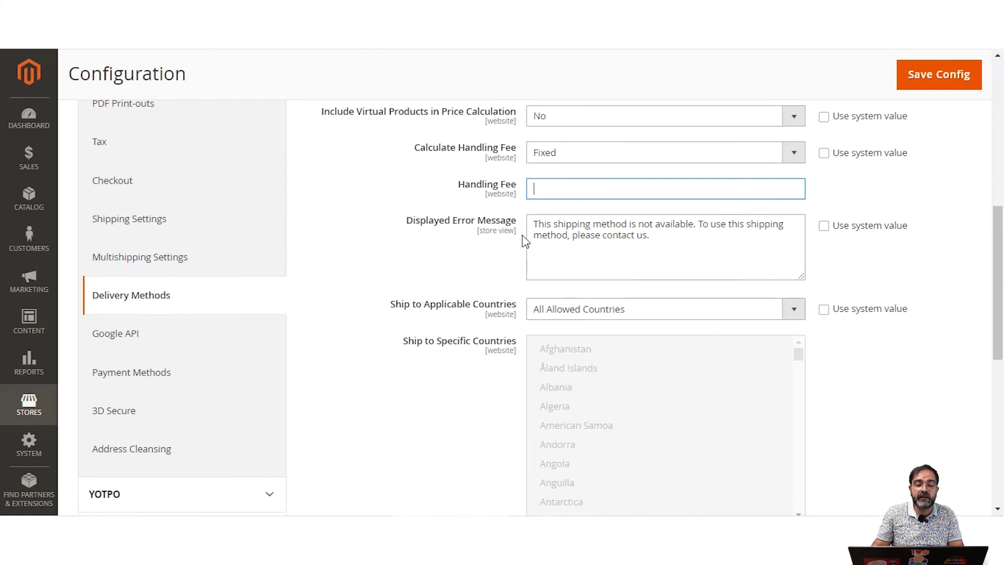
drag(536, 228, 506, 313)
drag(998, 268, 998, 312)
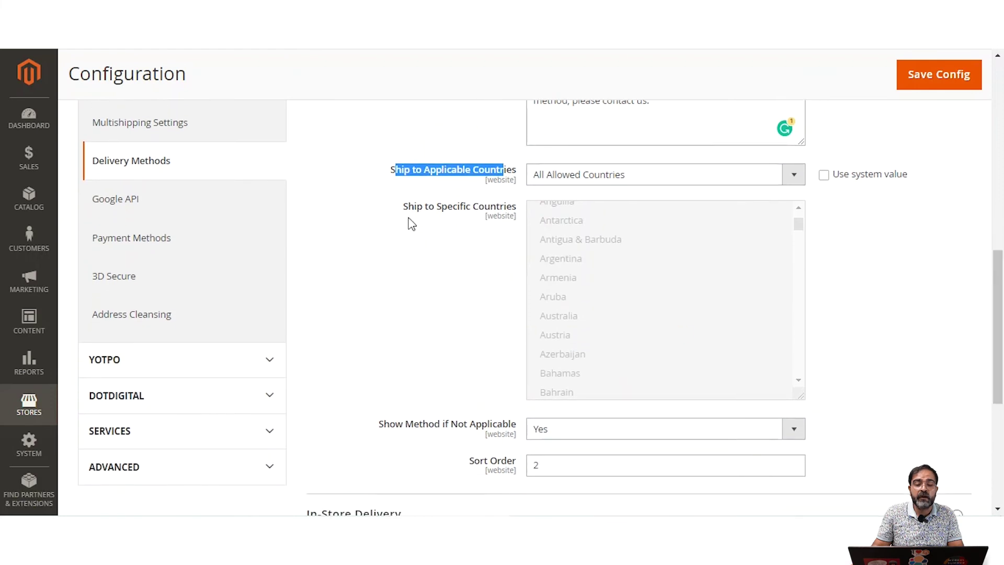
drag(409, 208, 521, 215)
click(580, 179)
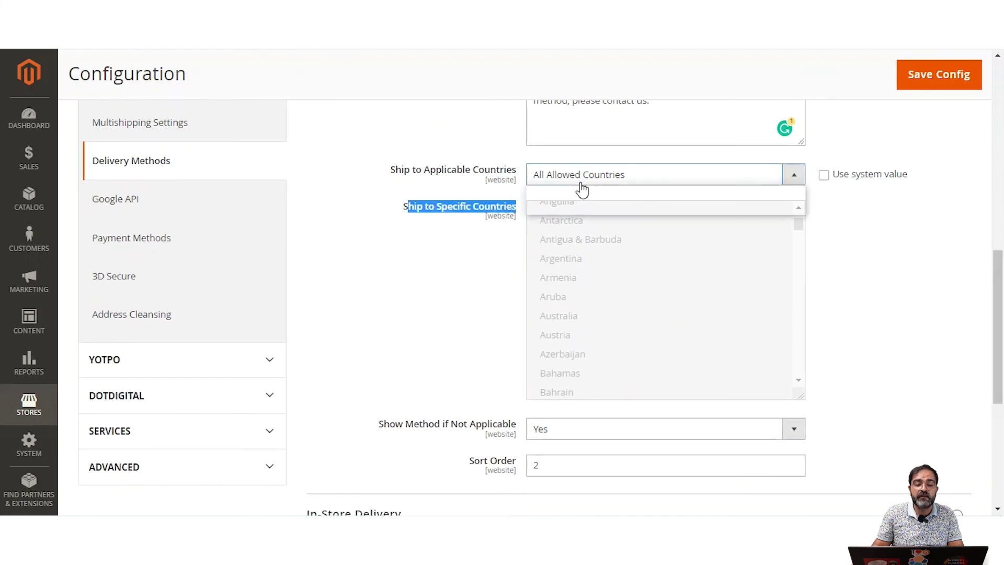
click(582, 207)
click(581, 177)
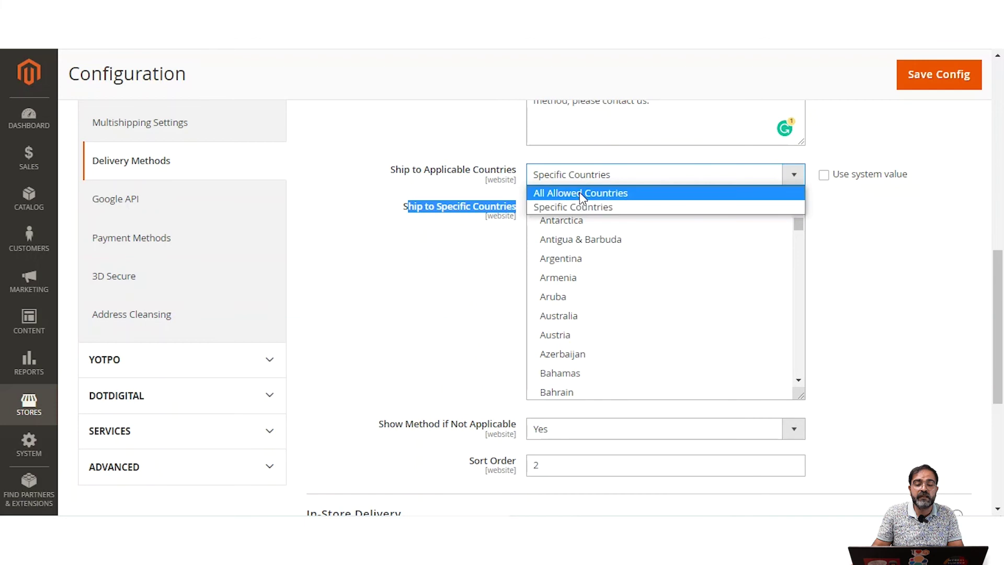
click(580, 192)
scroll(434, 356, down, 4)
scroll(428, 366, up, 1)
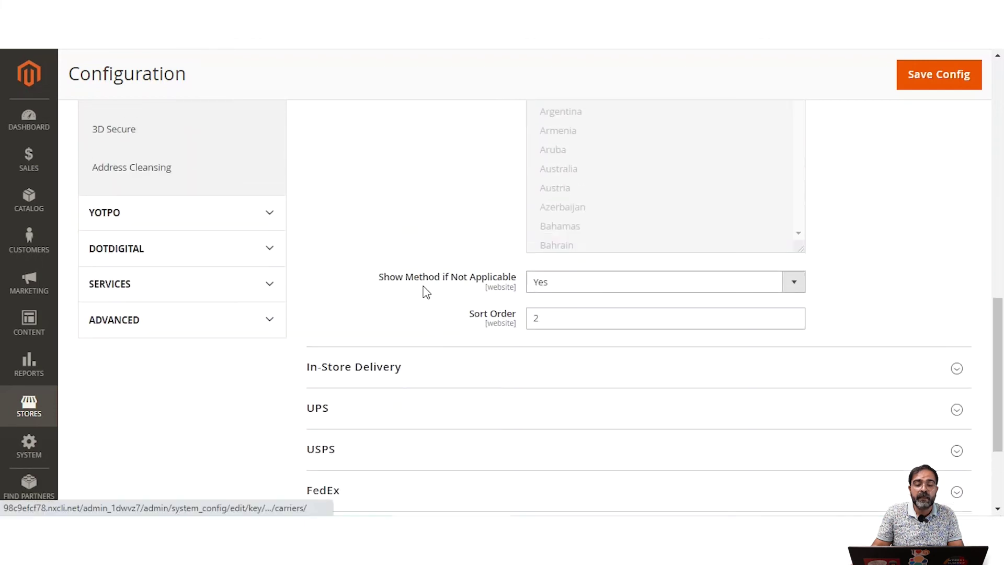
click(394, 282)
drag(395, 282, 533, 283)
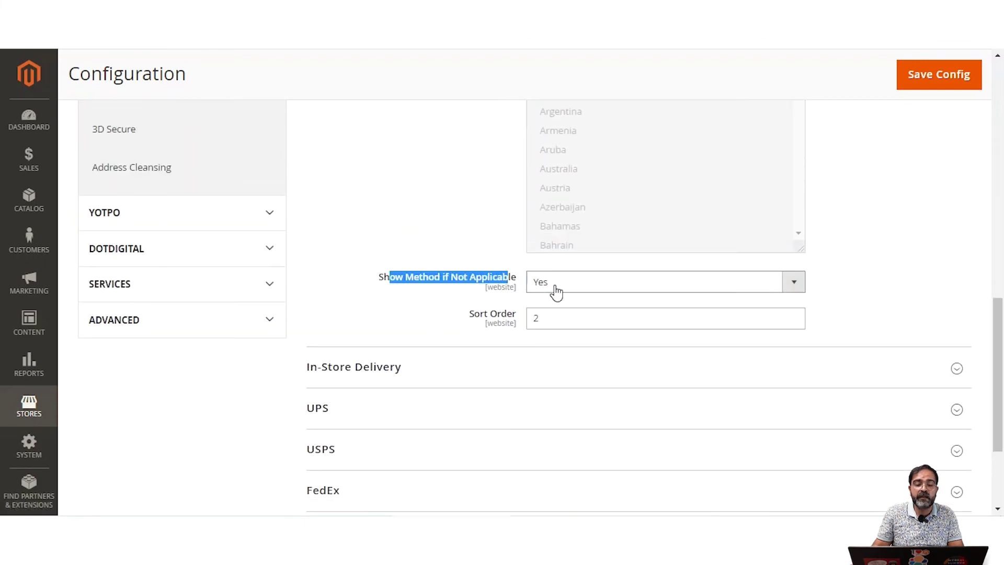
scroll(425, 306, up, 7)
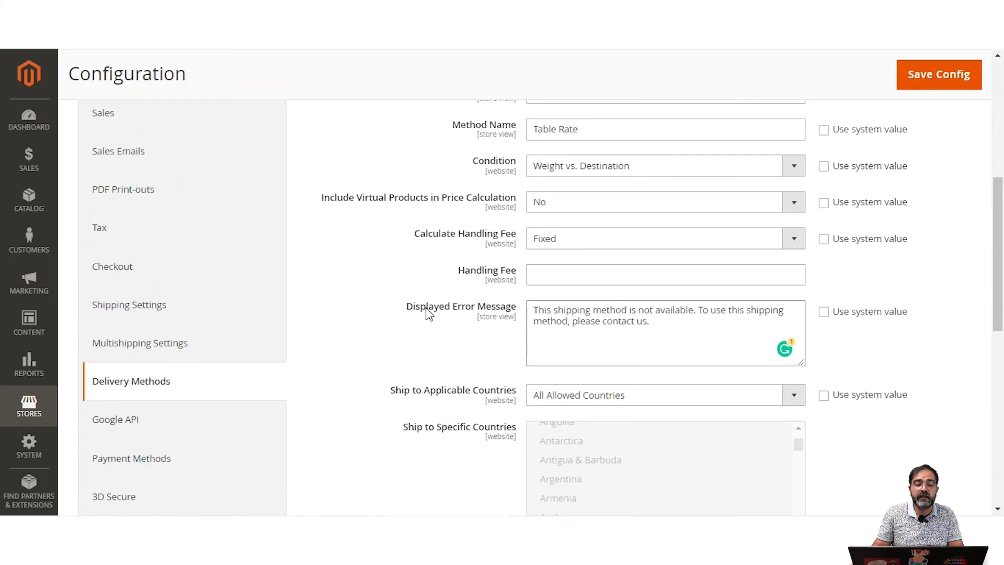
drag(425, 309, 495, 312)
scroll(557, 320, down, 3)
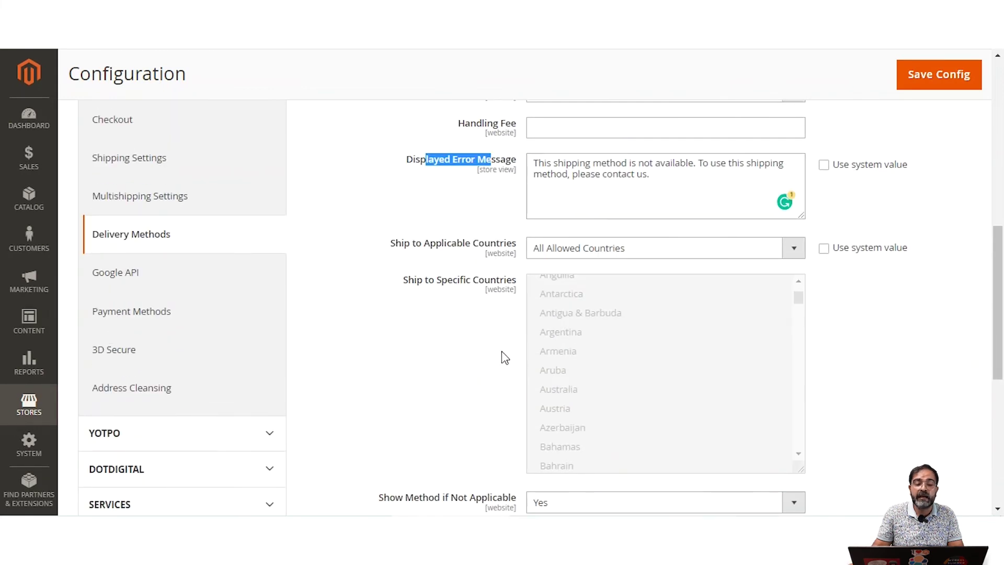
scroll(504, 351, up, 6)
scroll(523, 314, down, 1)
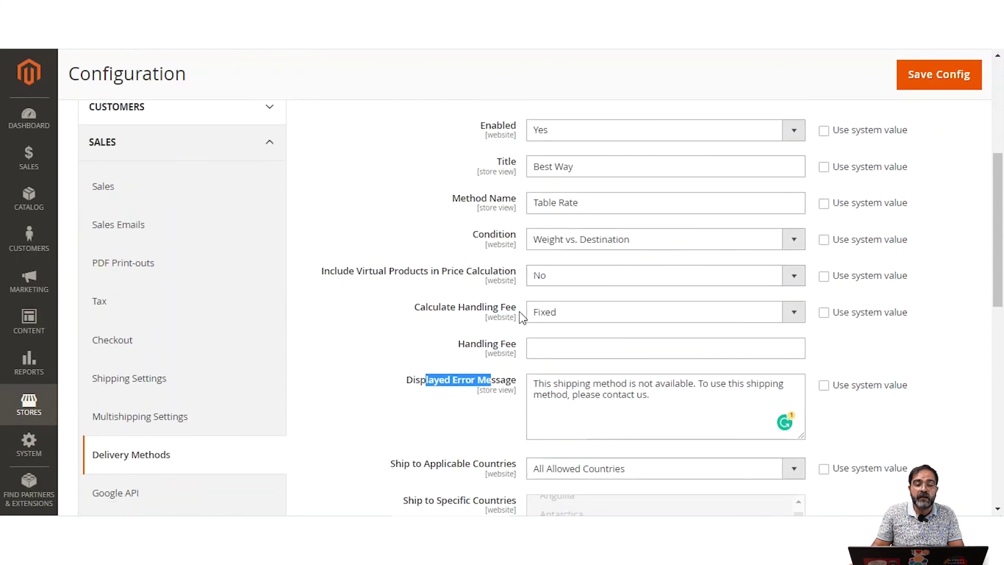
click(549, 245)
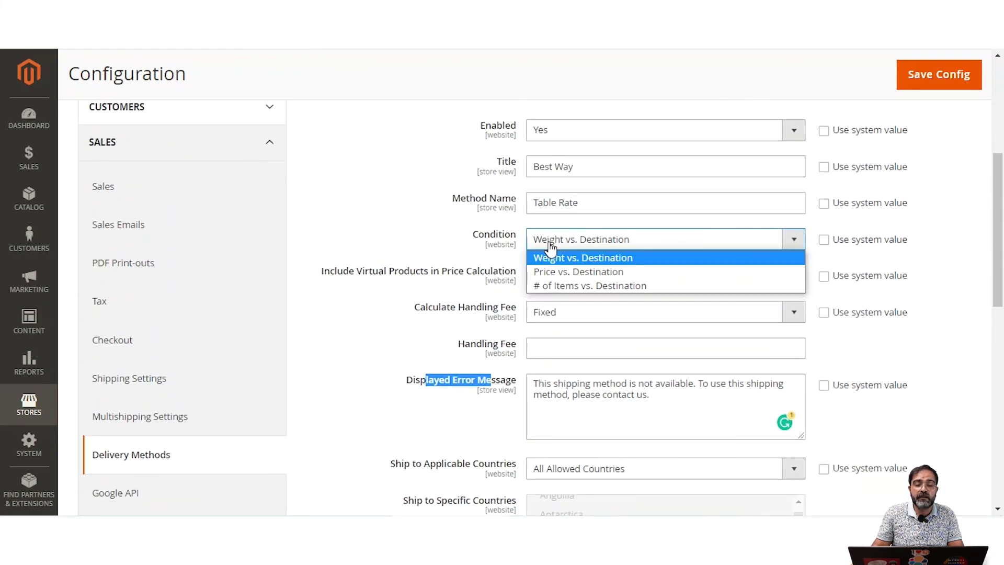
click(600, 246)
scroll(437, 280, up, 4)
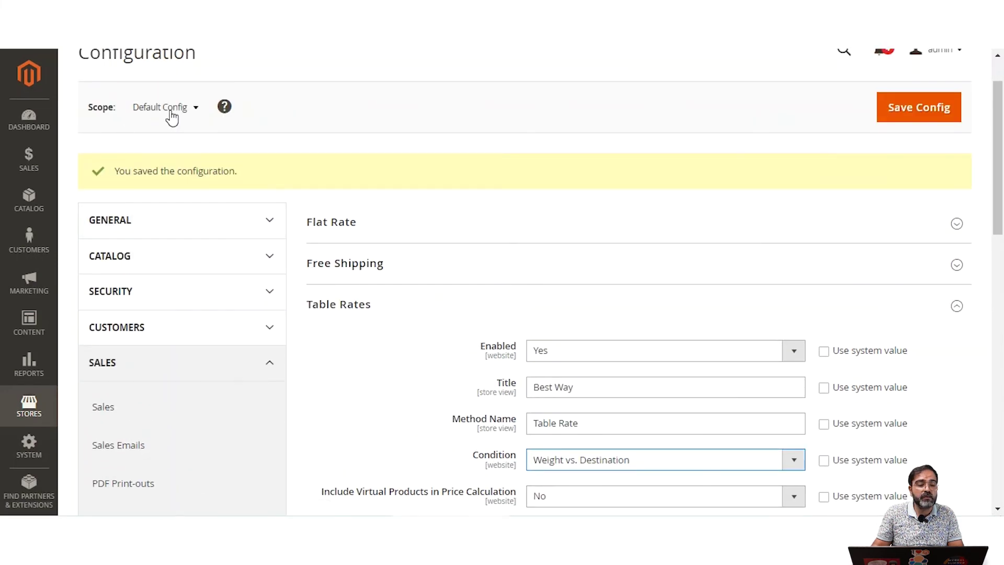
Switch the configuration scope from Default Config to Main Website and confirm.
click(175, 110)
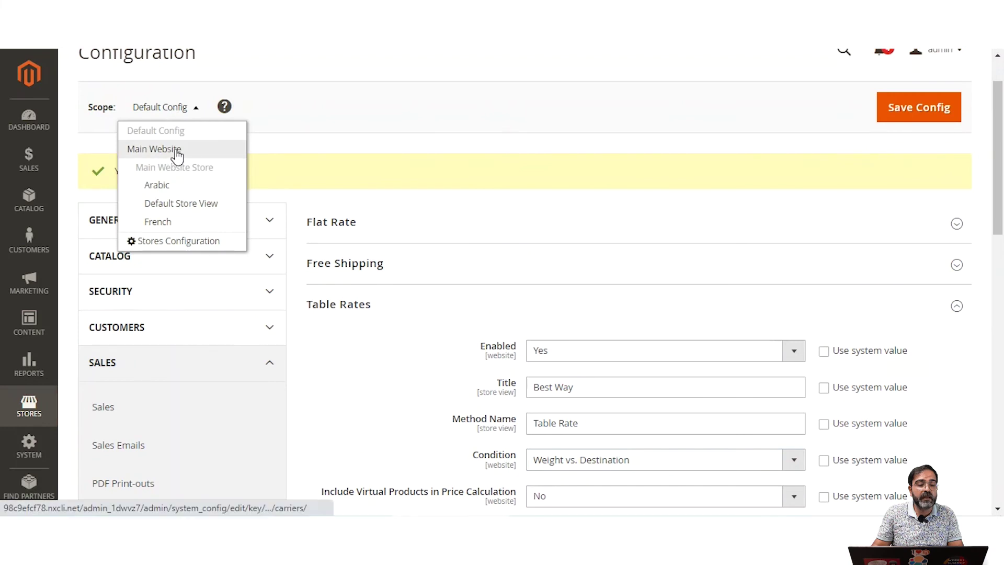
click(177, 152)
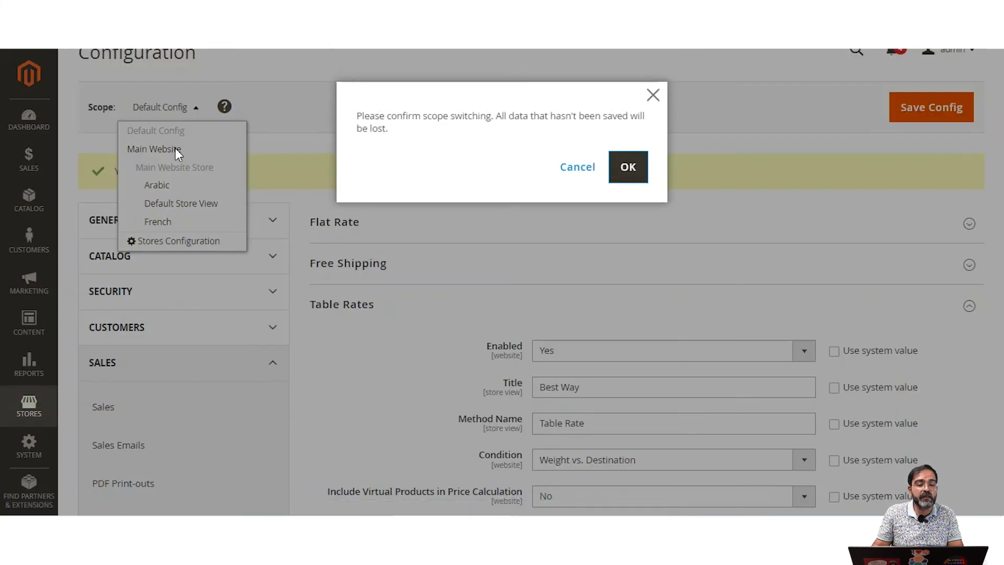
click(624, 178)
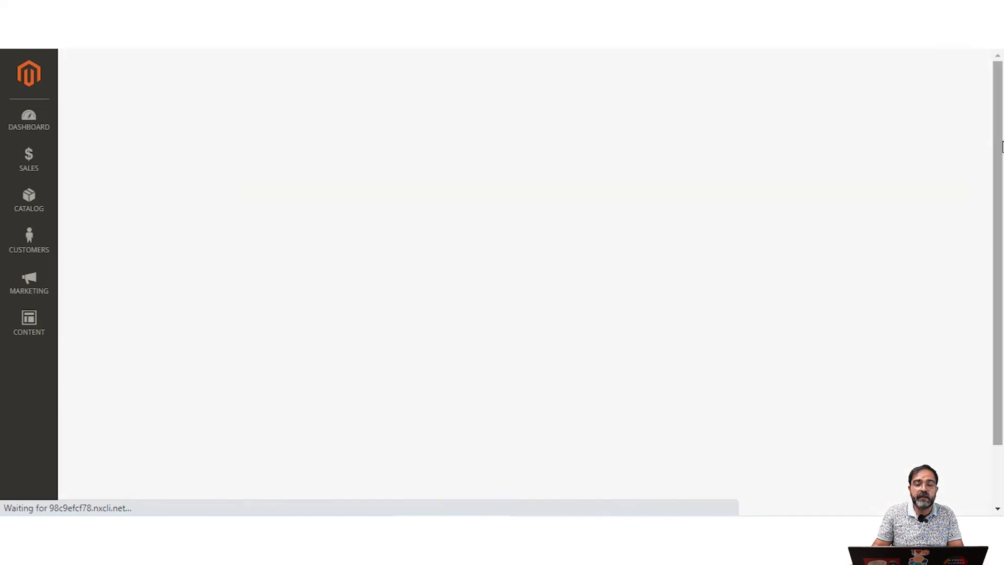
Keep the Table Rates condition as Weight vs. Destination and export the rates as CSV.
scroll(1003, 156, down, 3)
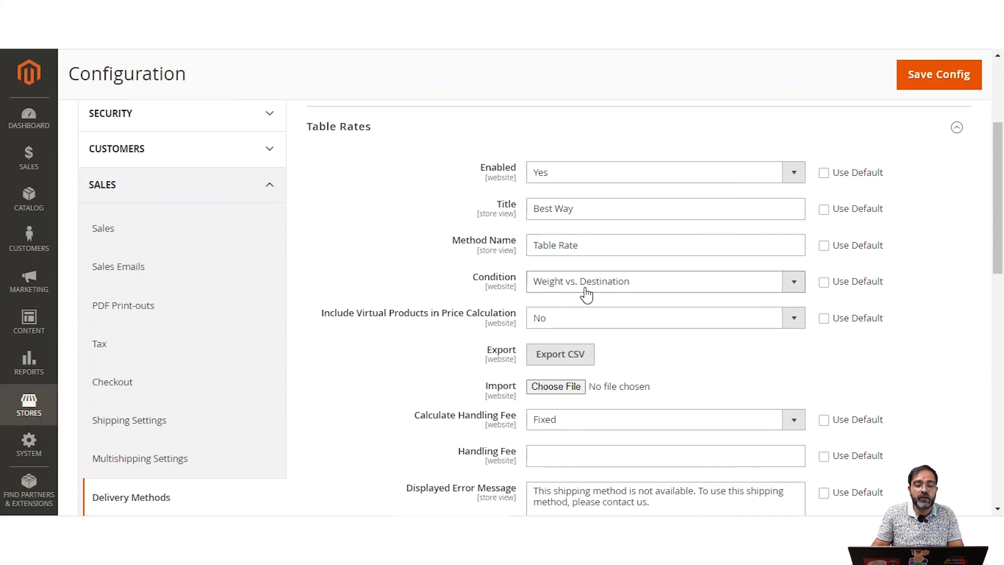
scroll(643, 296, down, 1)
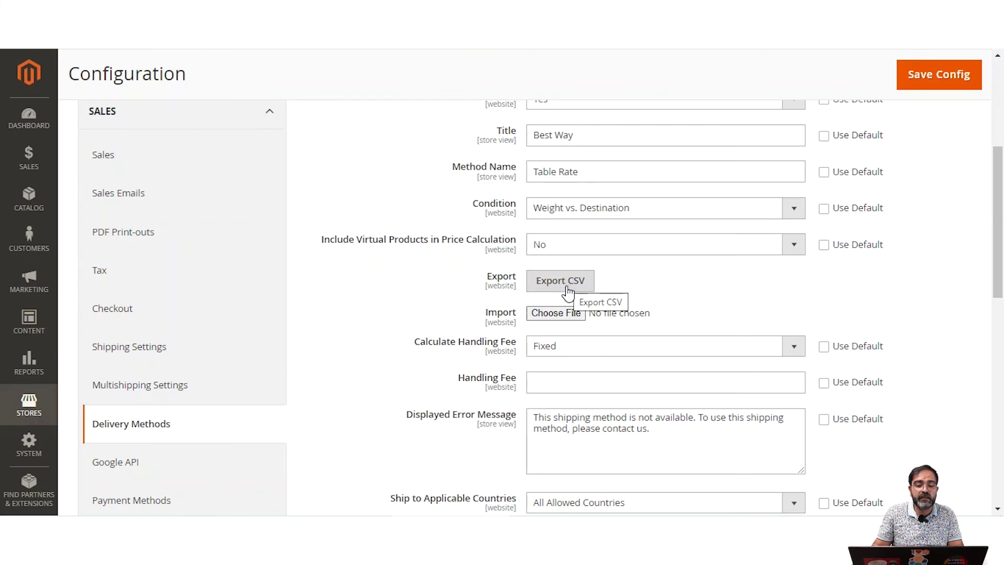
drag(480, 204, 518, 211)
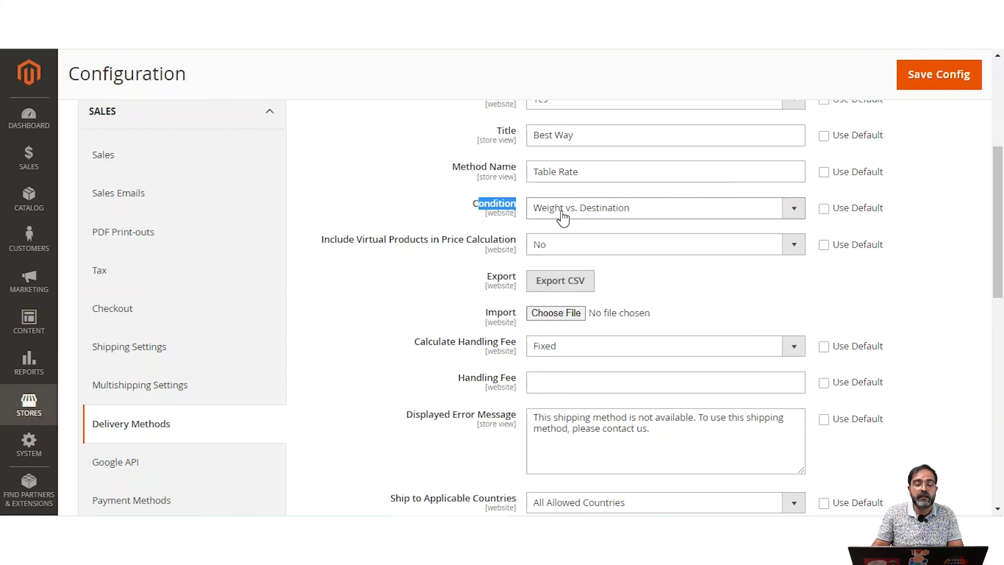
click(538, 215)
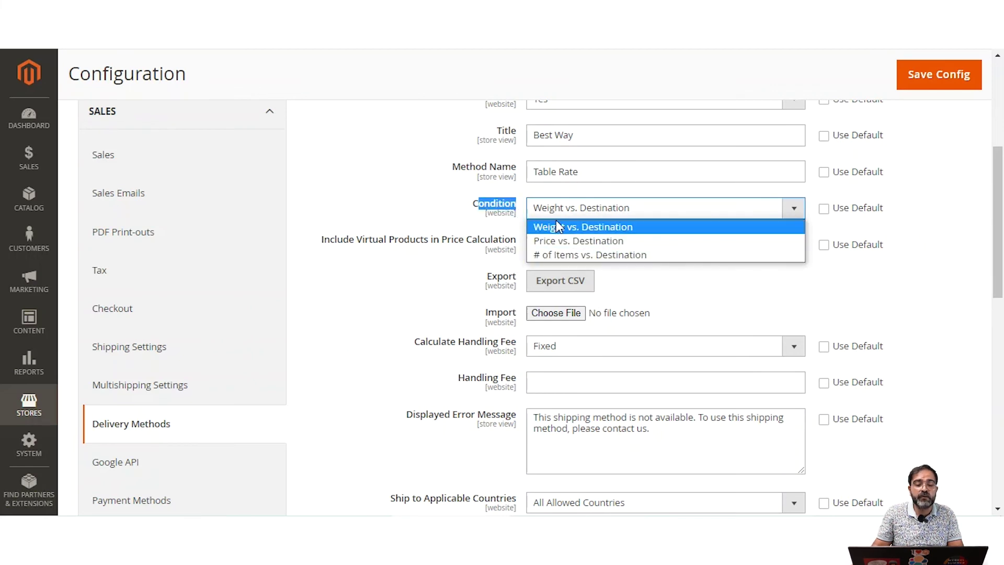
click(630, 287)
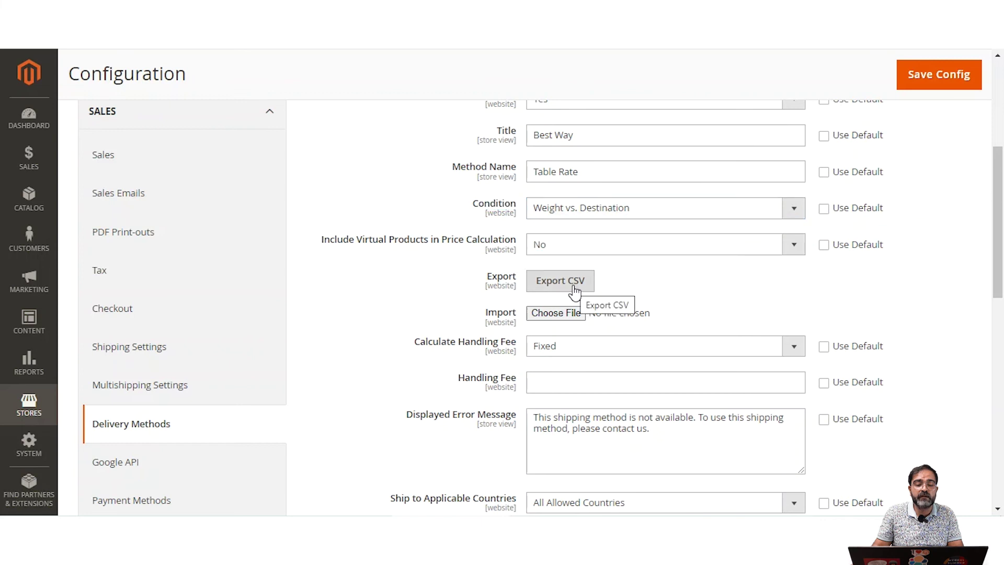
click(569, 210)
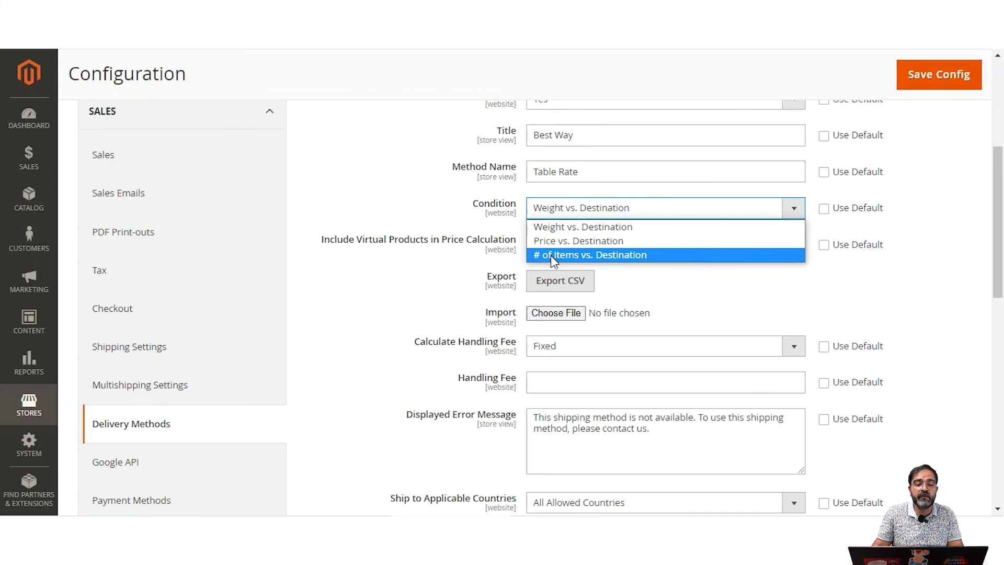
click(667, 287)
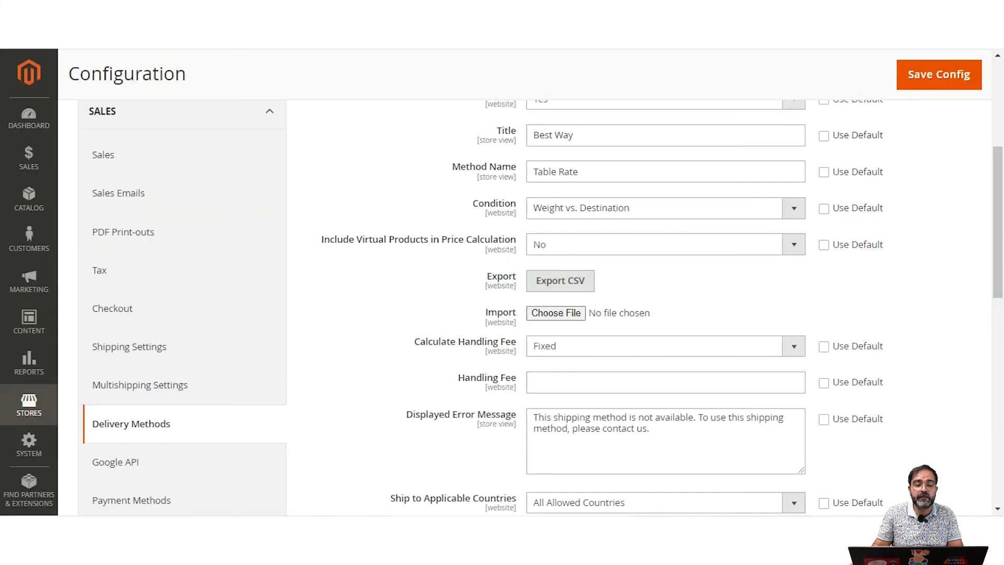
click(584, 293)
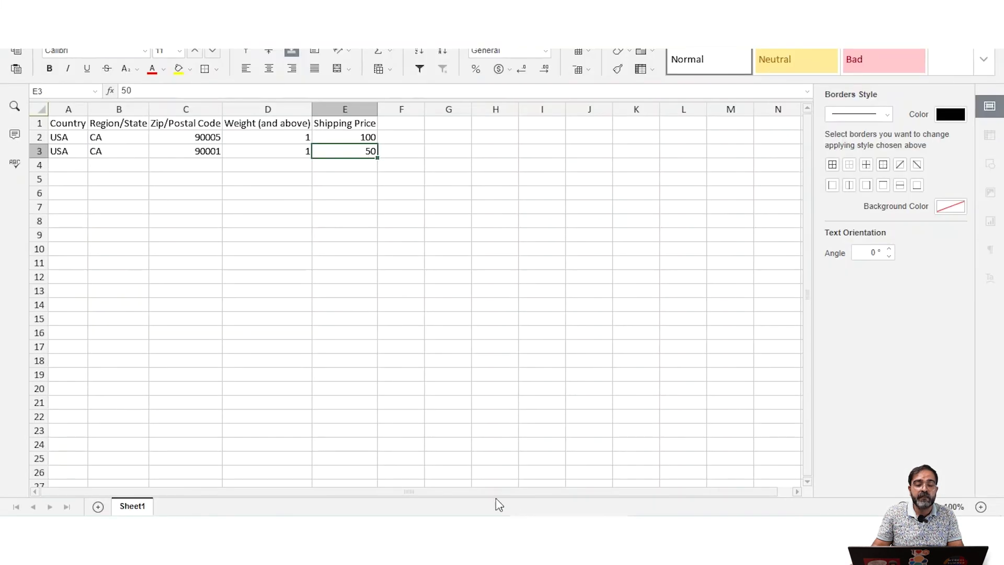
mouse_move(569, 523)
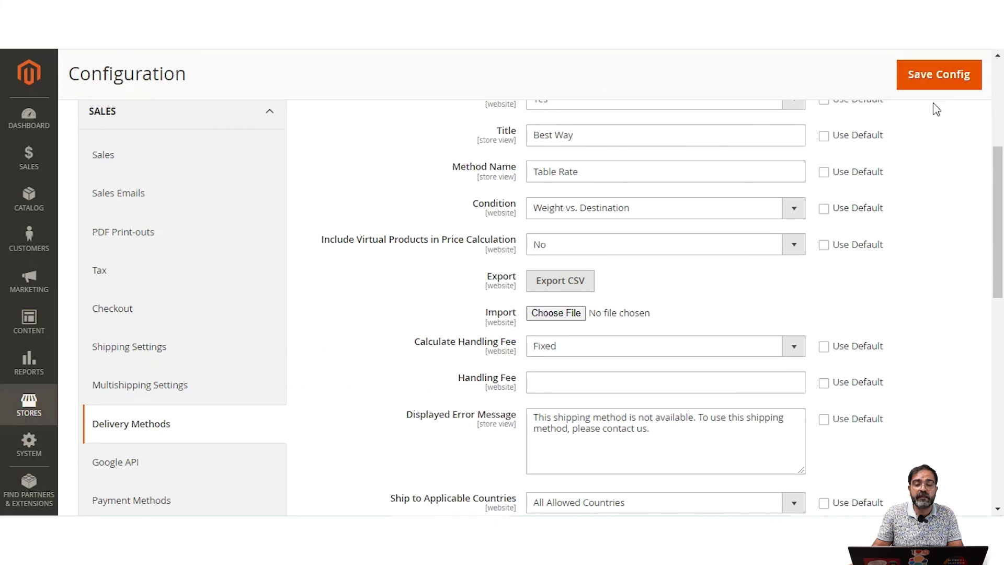
Expand the order summary and choose the Best Way table rate.
scroll(626, 251, up, 3)
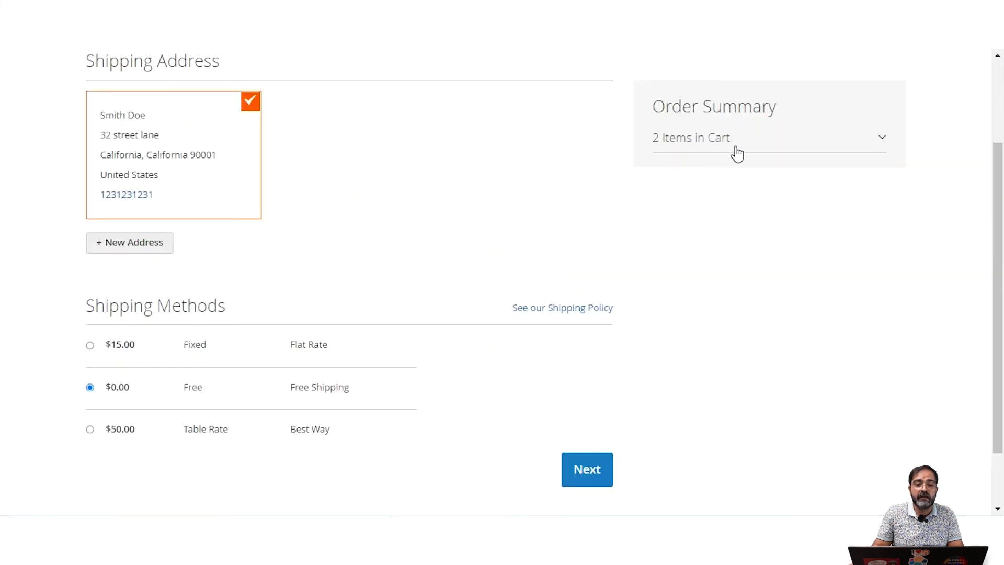
click(732, 149)
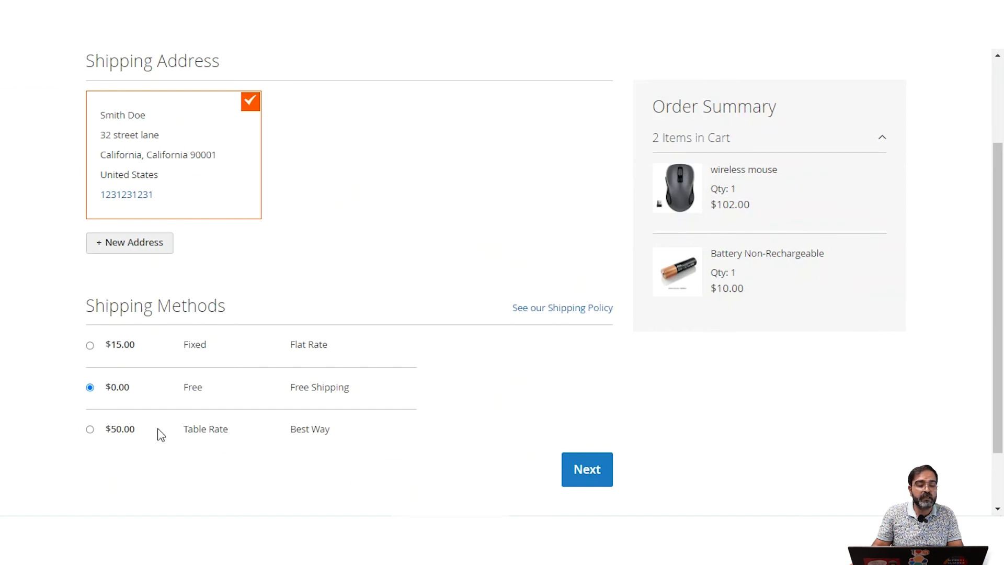
click(90, 430)
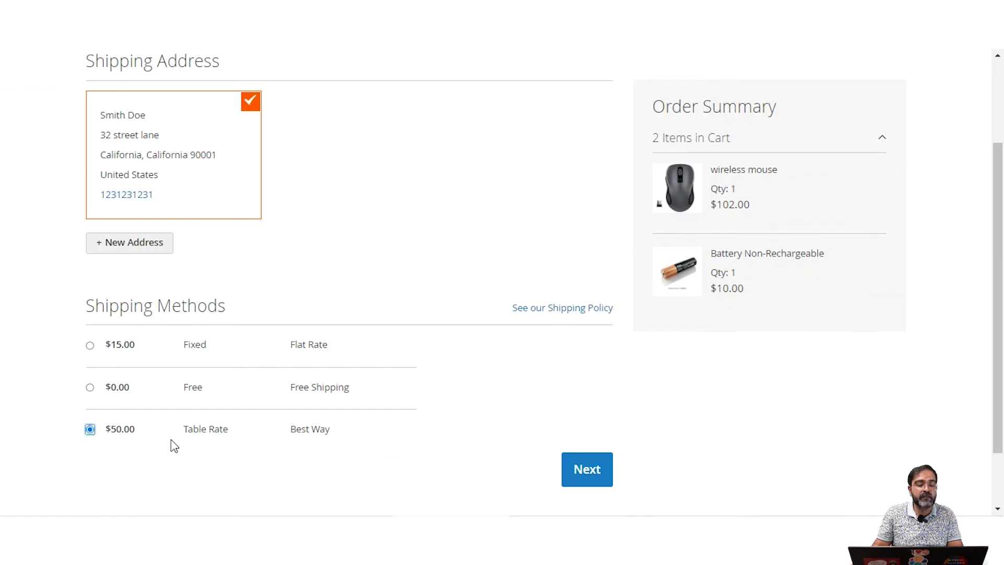
Add a new autofilled shipping address with zip 90005 and ship there.
drag(196, 156, 220, 160)
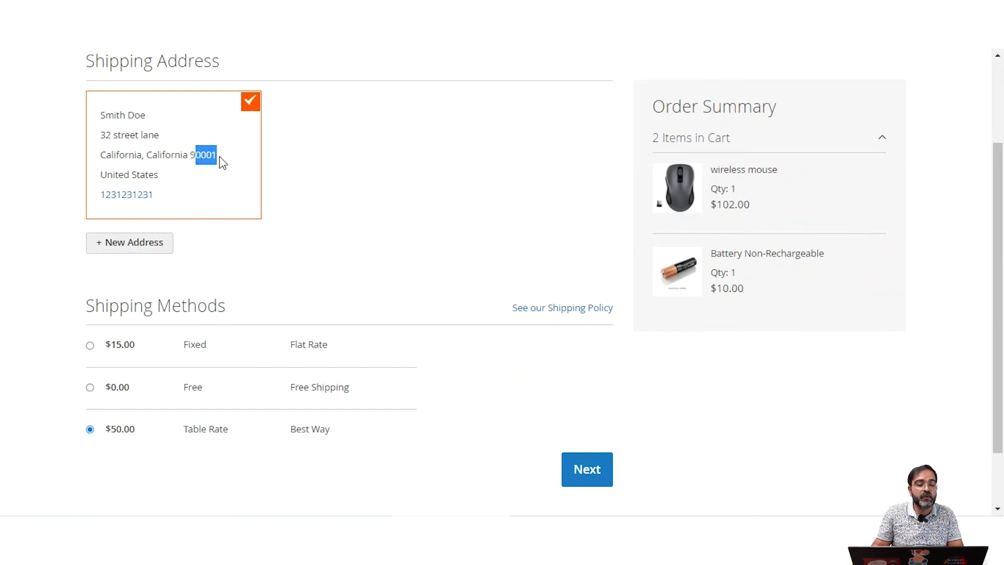
click(133, 245)
click(318, 326)
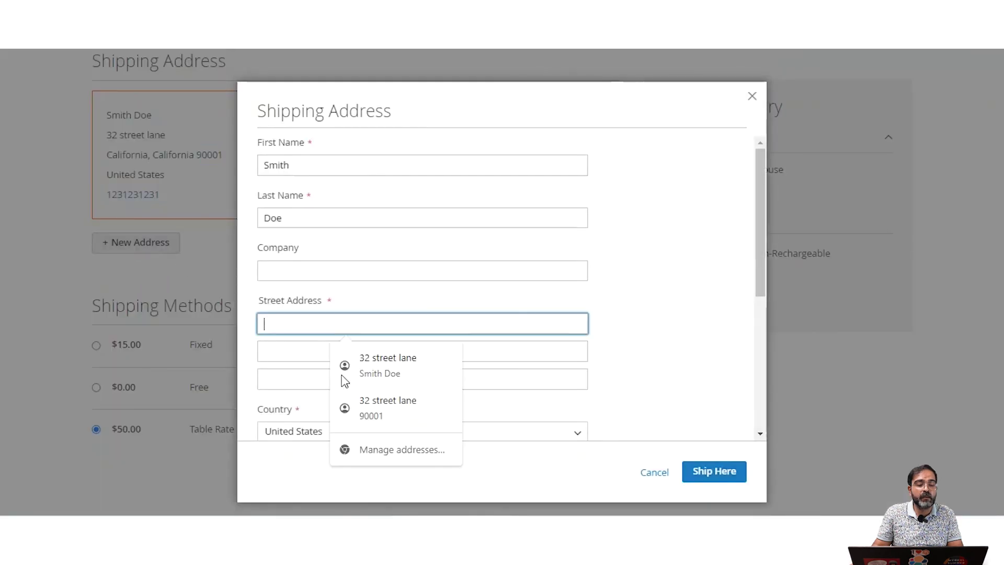
click(376, 371)
scroll(366, 366, down, 5)
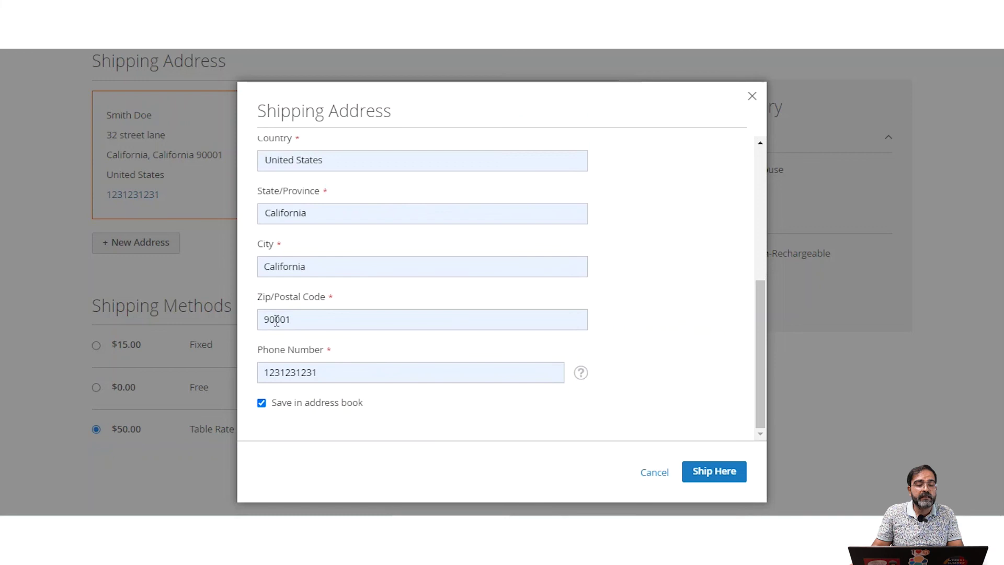
drag(287, 319, 301, 323)
text(5)
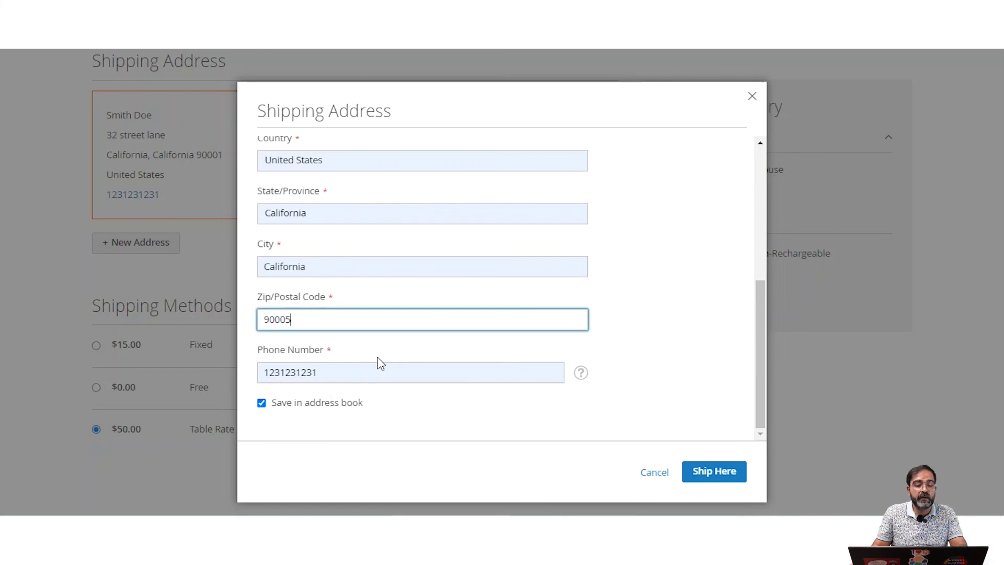
click(706, 473)
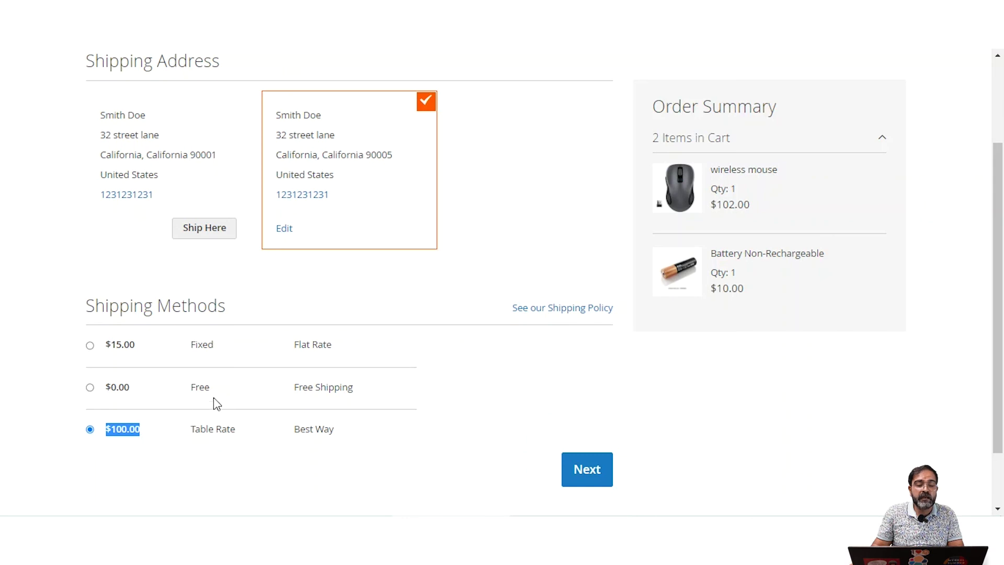
key(ctrl+Tab)
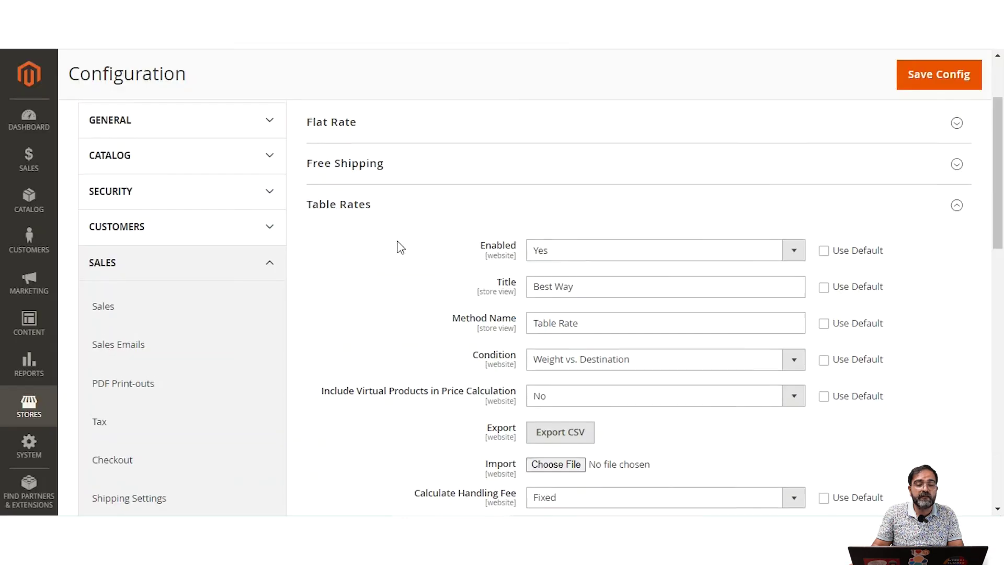
Collapse the Flat Rate, Free Shipping and Table Rates groups and expand In-Store Delivery.
scroll(387, 243, up, 2)
click(359, 239)
click(355, 193)
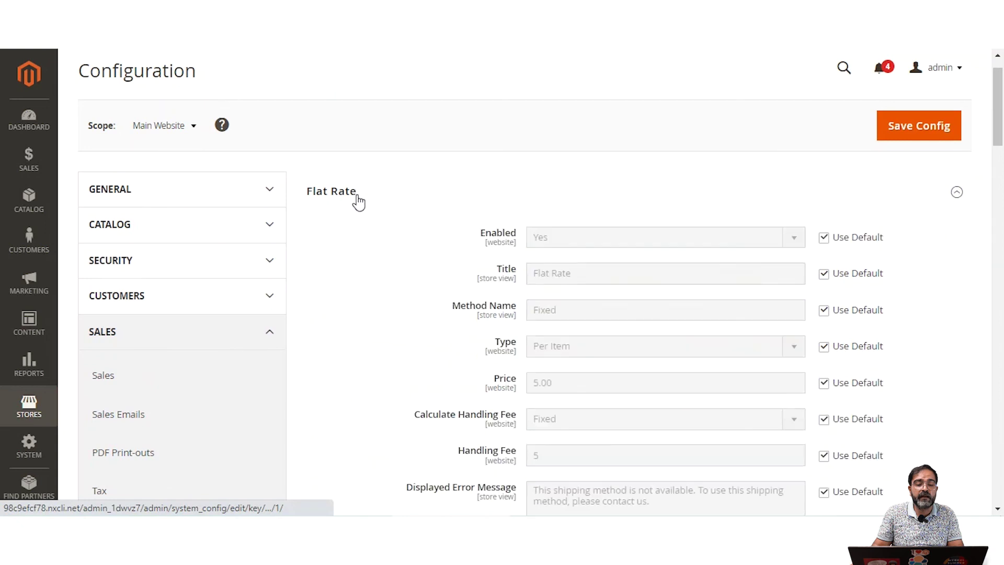
click(345, 213)
click(344, 239)
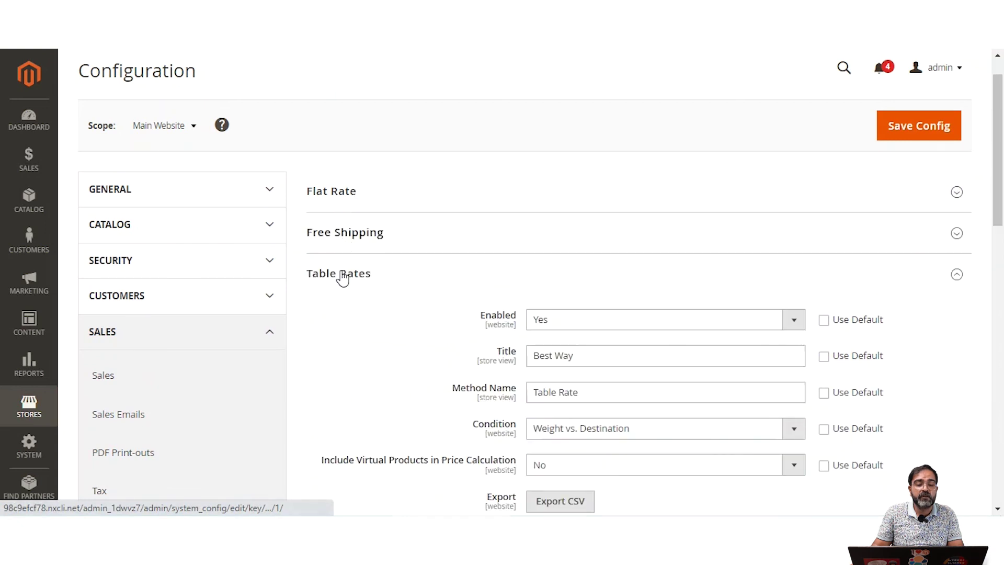
click(341, 278)
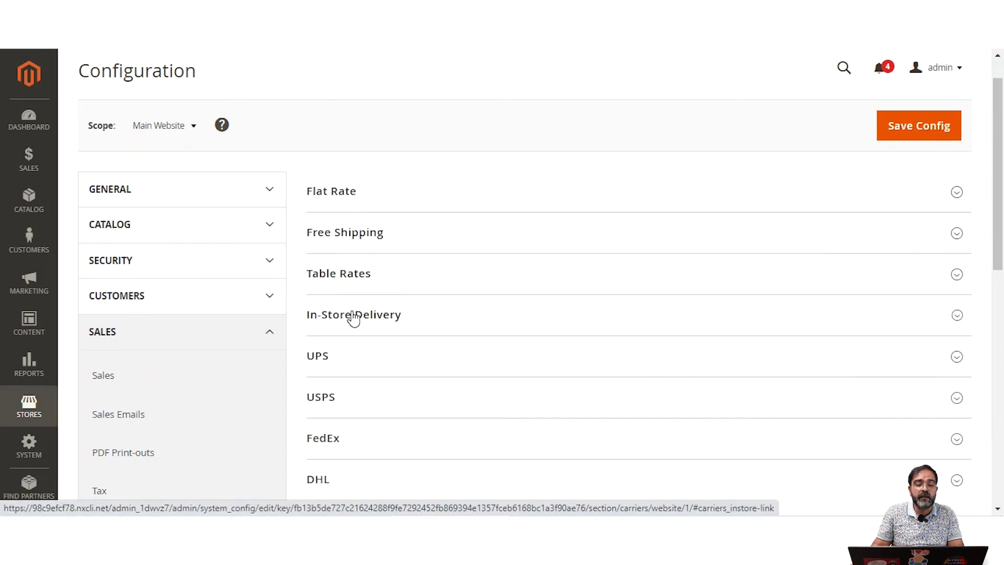
click(352, 316)
scroll(366, 309, down, 1)
scroll(225, 251, up, 2)
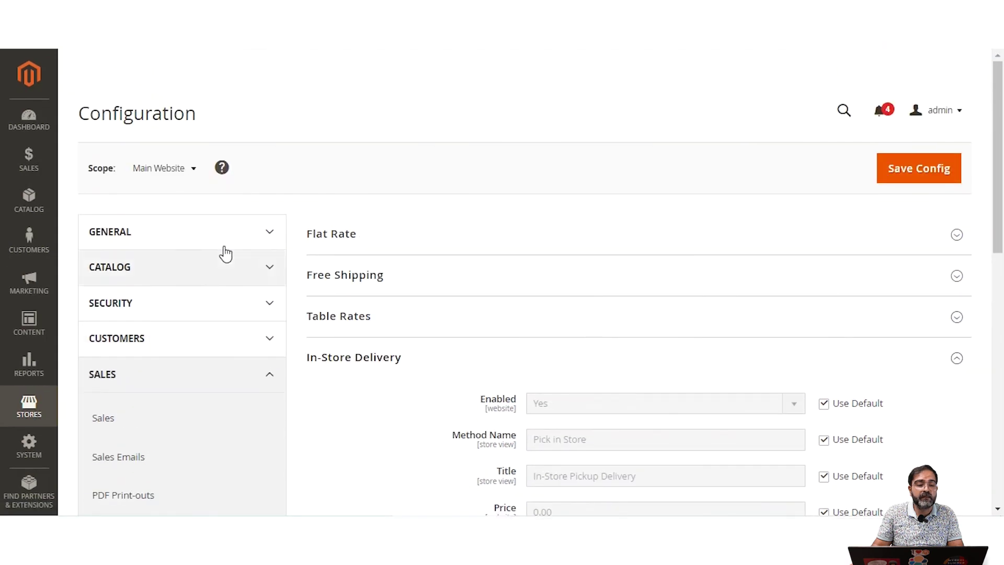
Switch the configuration scope to Default Config and confirm.
click(186, 166)
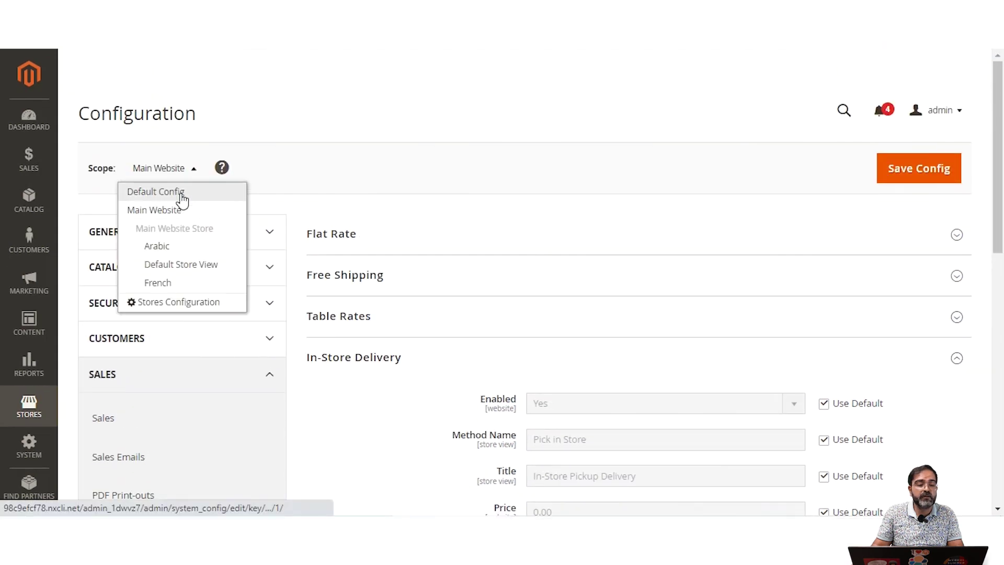
click(181, 192)
click(630, 176)
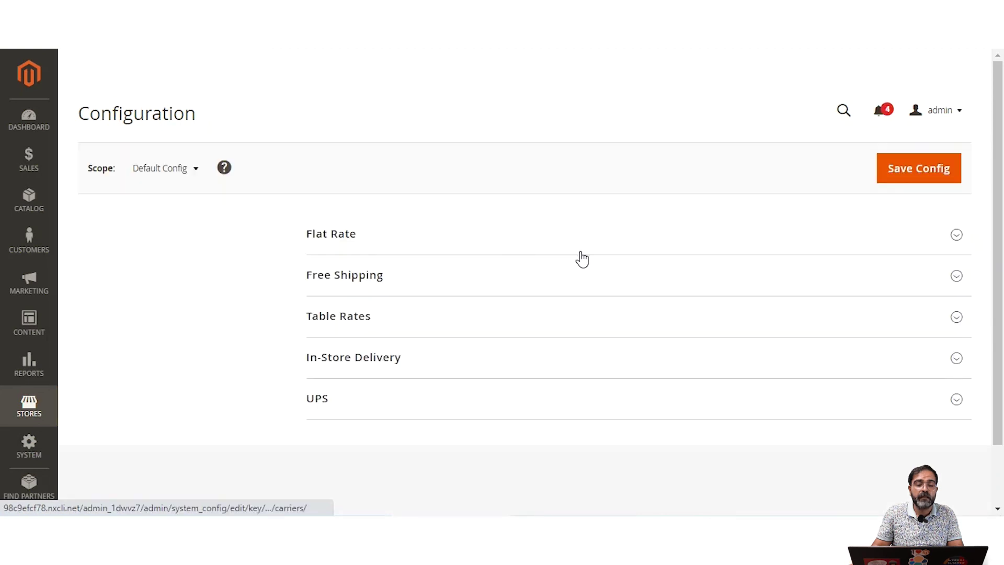
Review In-Store Delivery: Pick in Store, In-Store Pickup Delivery, price 0.00, radius 200, error message.
scroll(582, 258, down, 4)
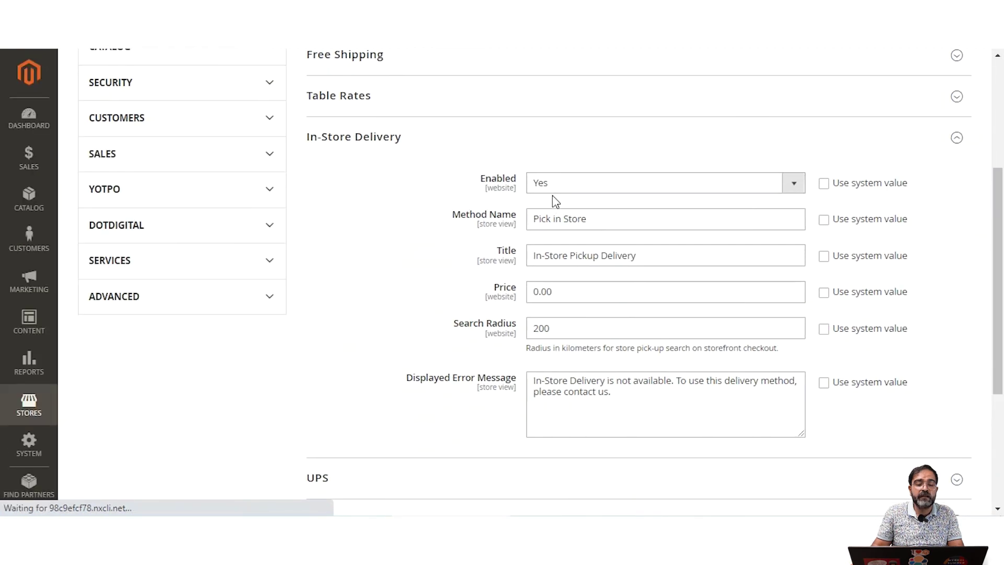
drag(601, 221, 511, 224)
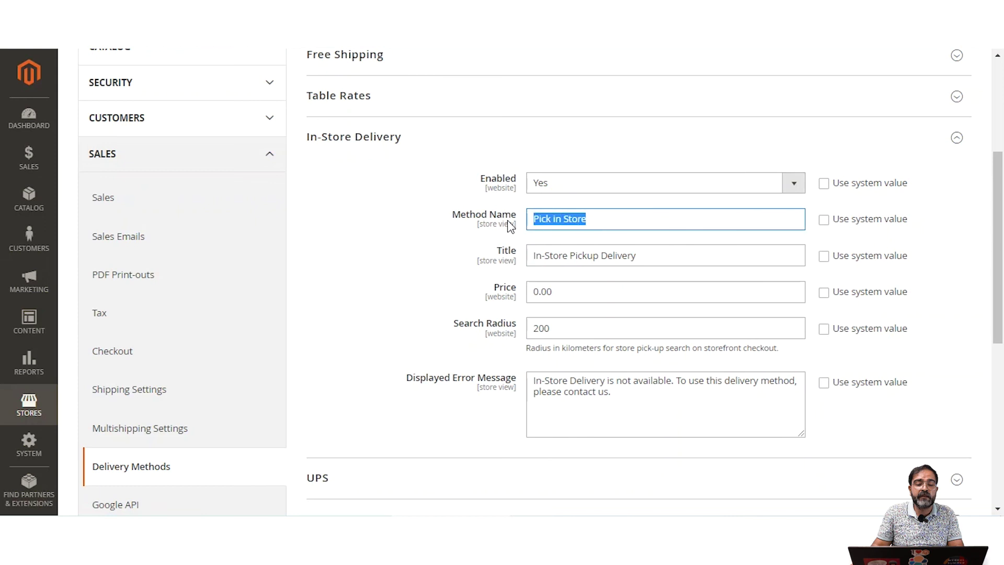
drag(644, 256, 523, 296)
drag(556, 328, 511, 329)
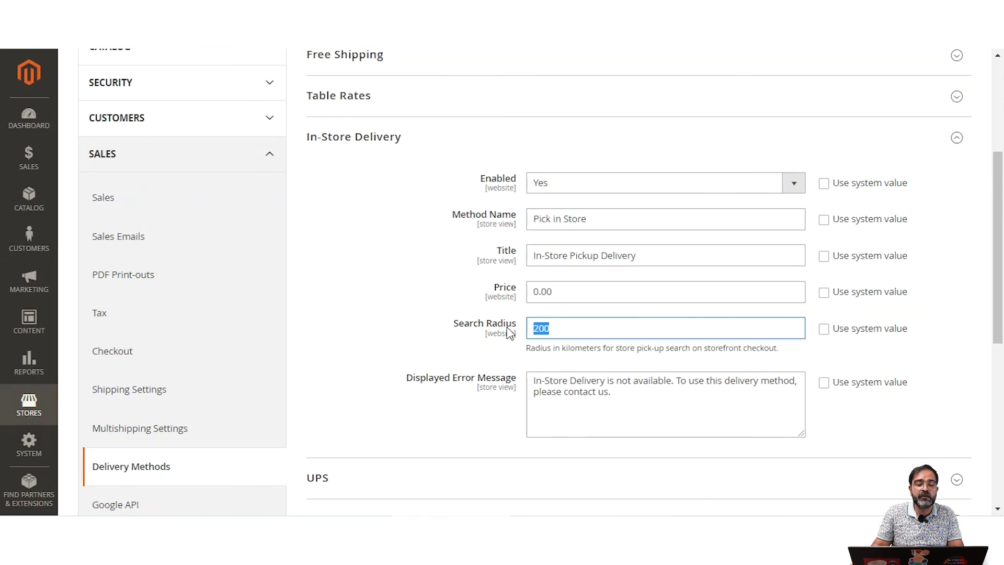
drag(578, 392, 527, 392)
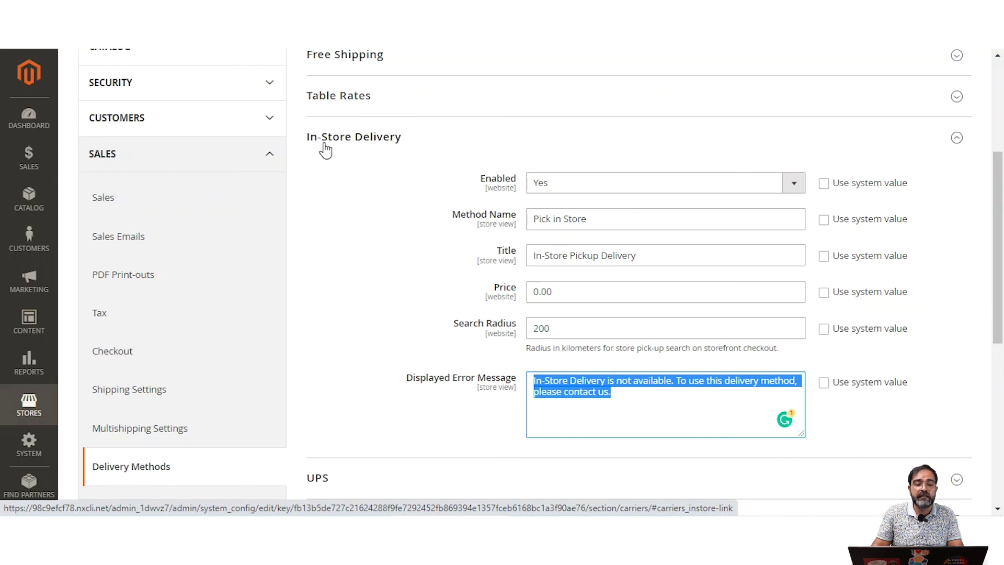
scroll(382, 149, up, 2)
scroll(388, 224, up, 2)
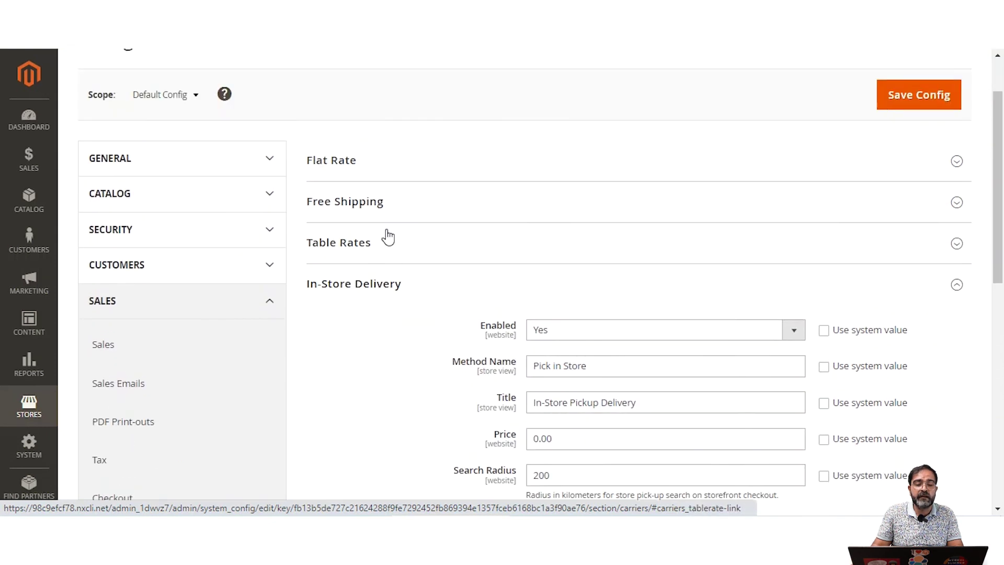
scroll(385, 298, down, 2)
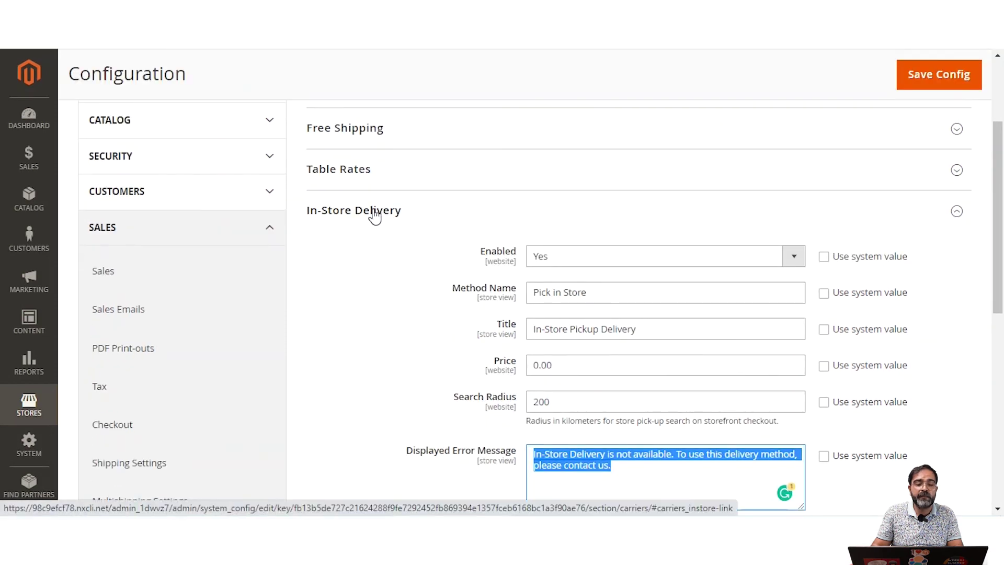
scroll(375, 217, up, 2)
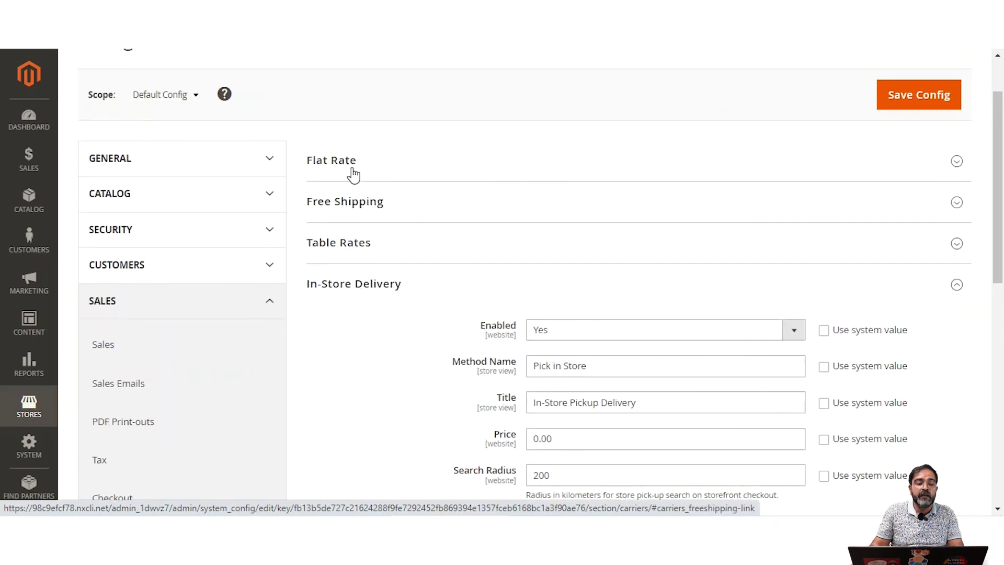